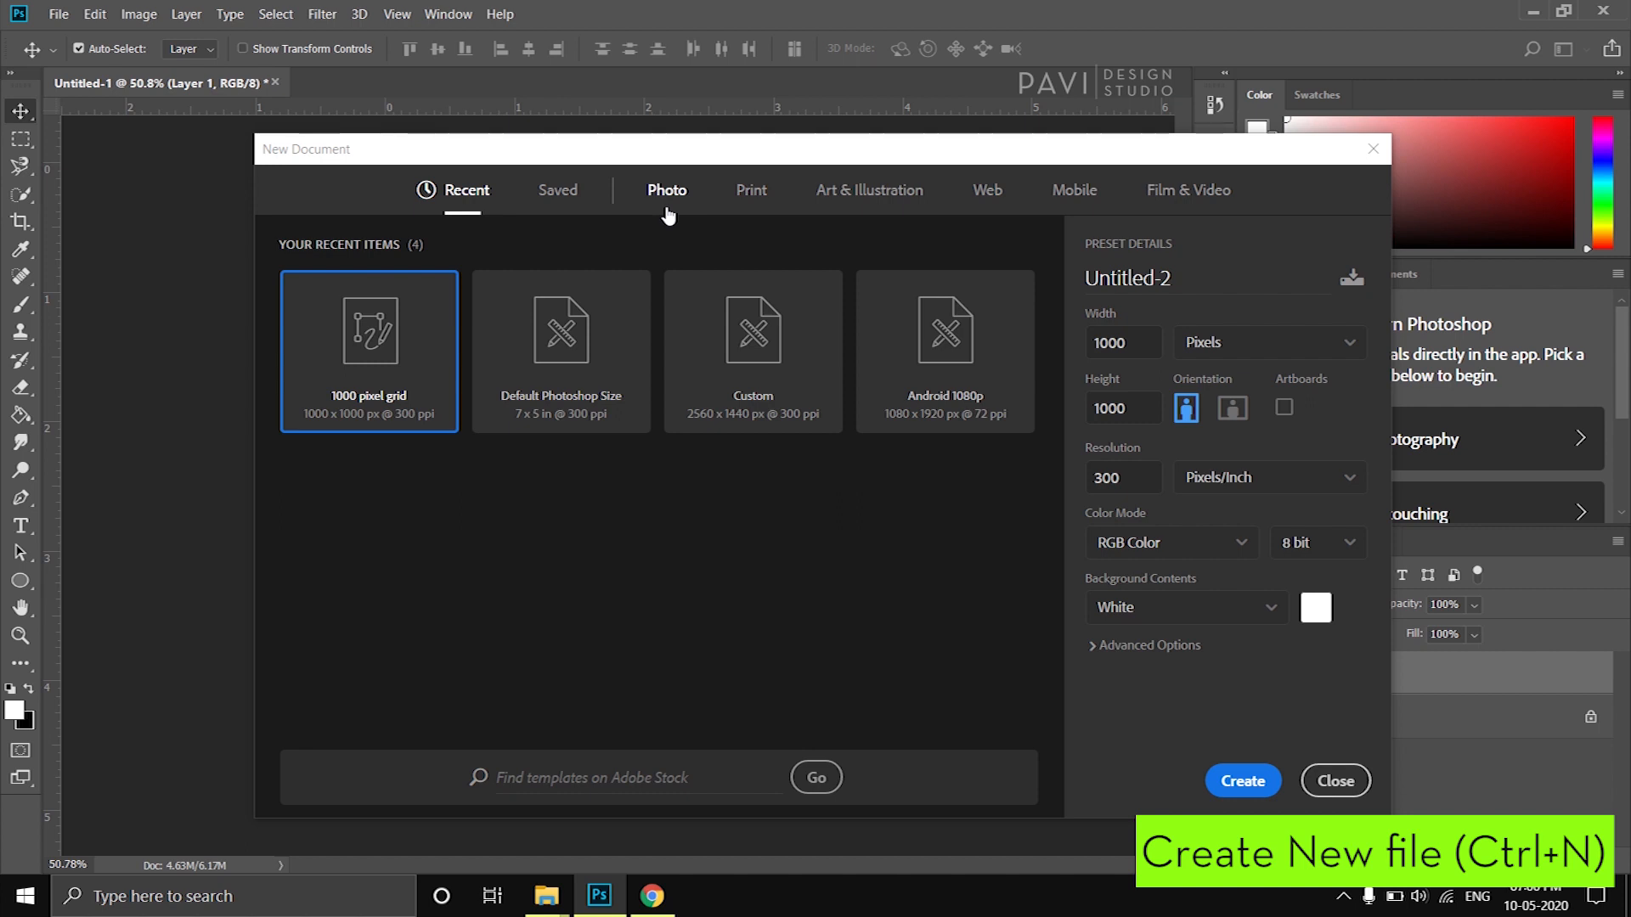
Create a 1000 x 1000 px, 300 ppi document from the Art & Illustration presets and copy the cut-out portrait from Untitled-1 into it.
{"action": "left_click", "coordinate": [874, 191]}
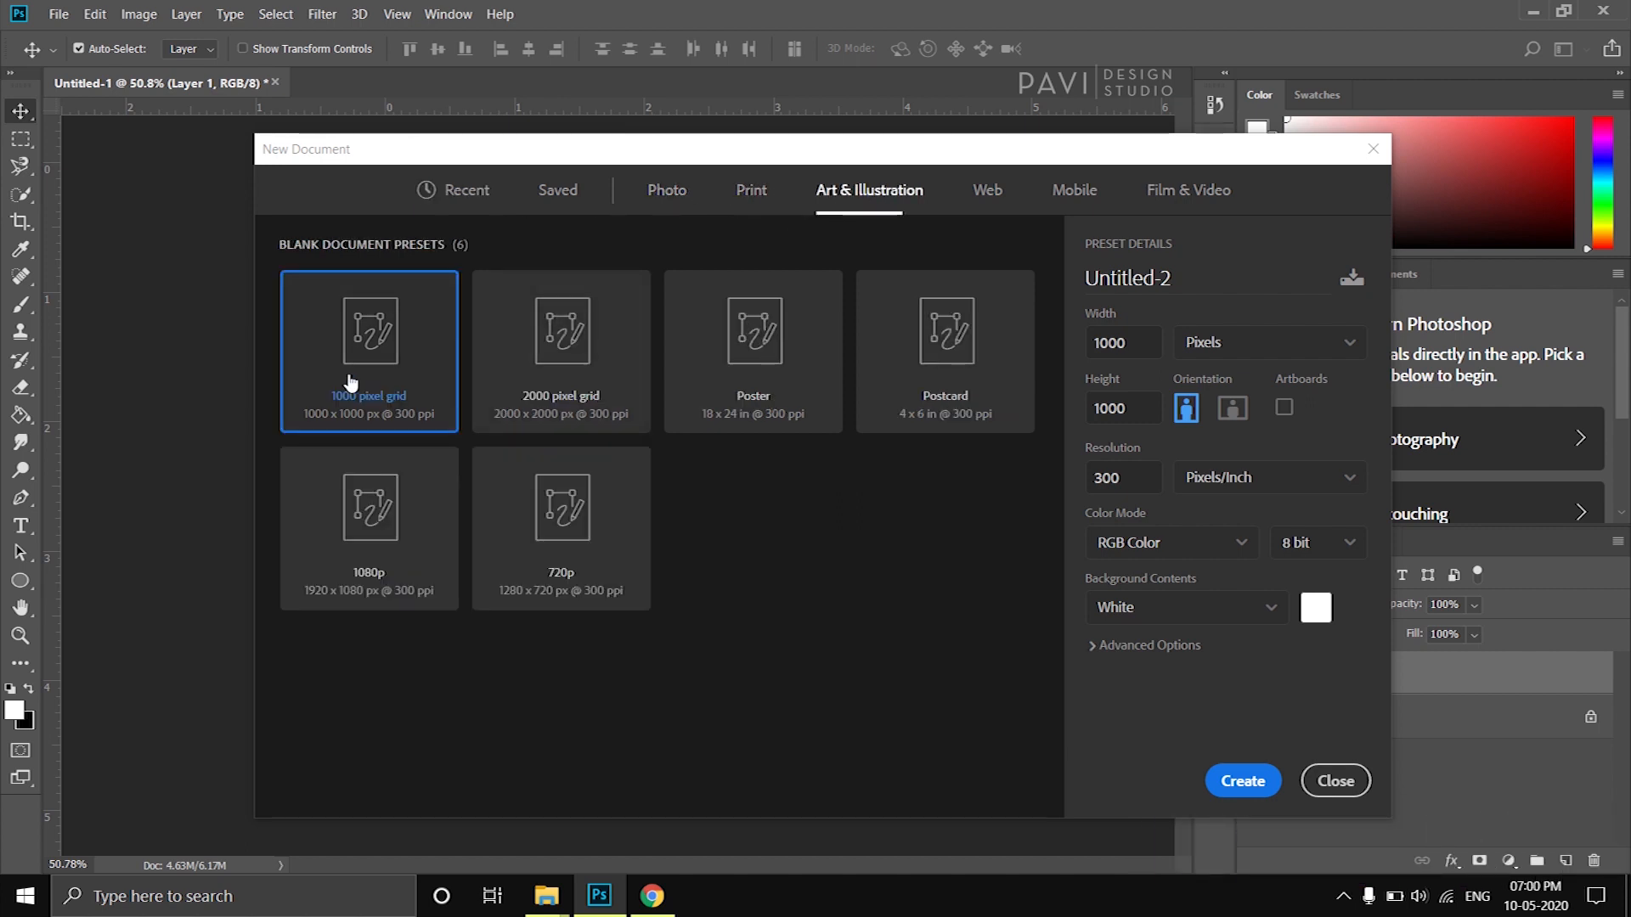
{"action": "left_click", "coordinate": [1245, 781]}
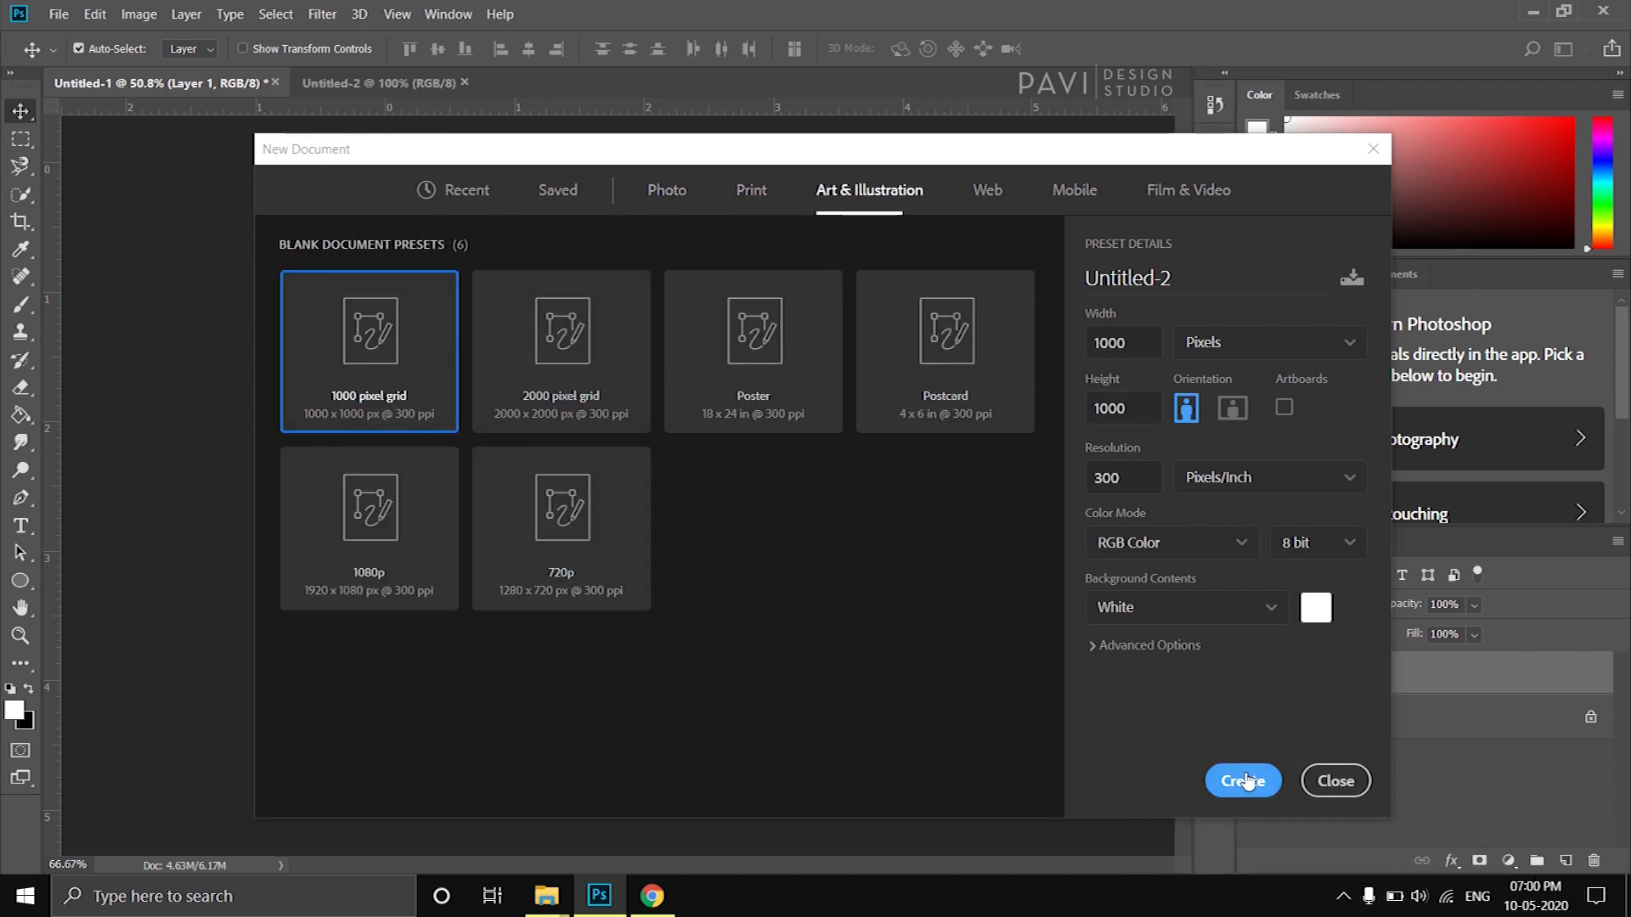
{"action": "left_click", "coordinate": [210, 84]}
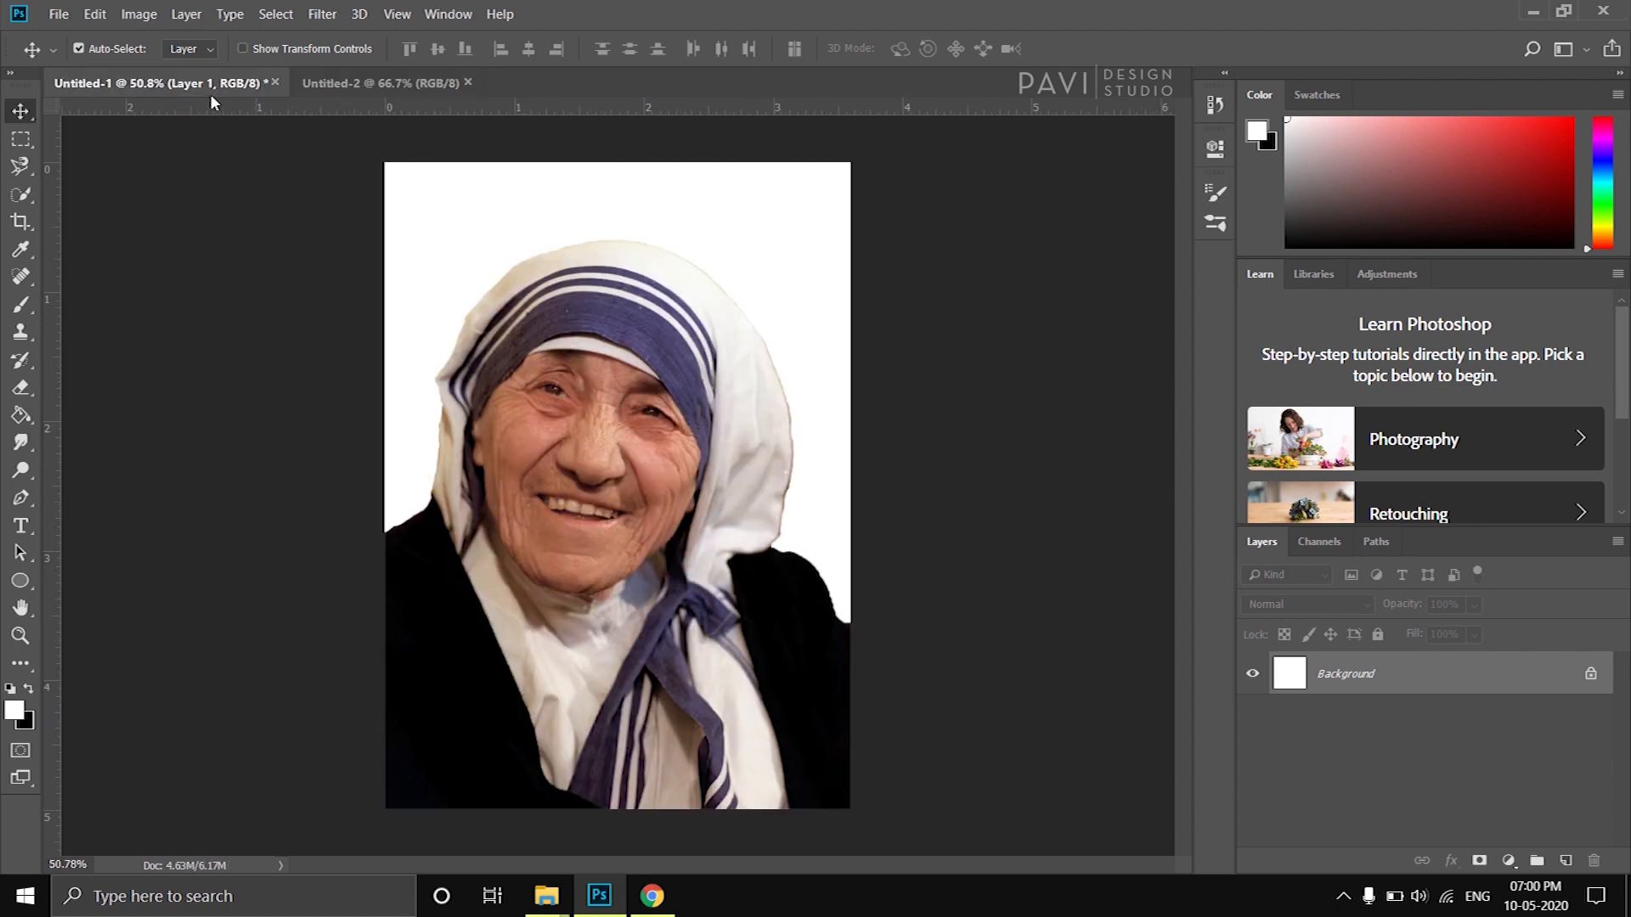
{"action": "left_click_drag", "start_coordinate": [525, 531], "coordinate": [482, 352]}
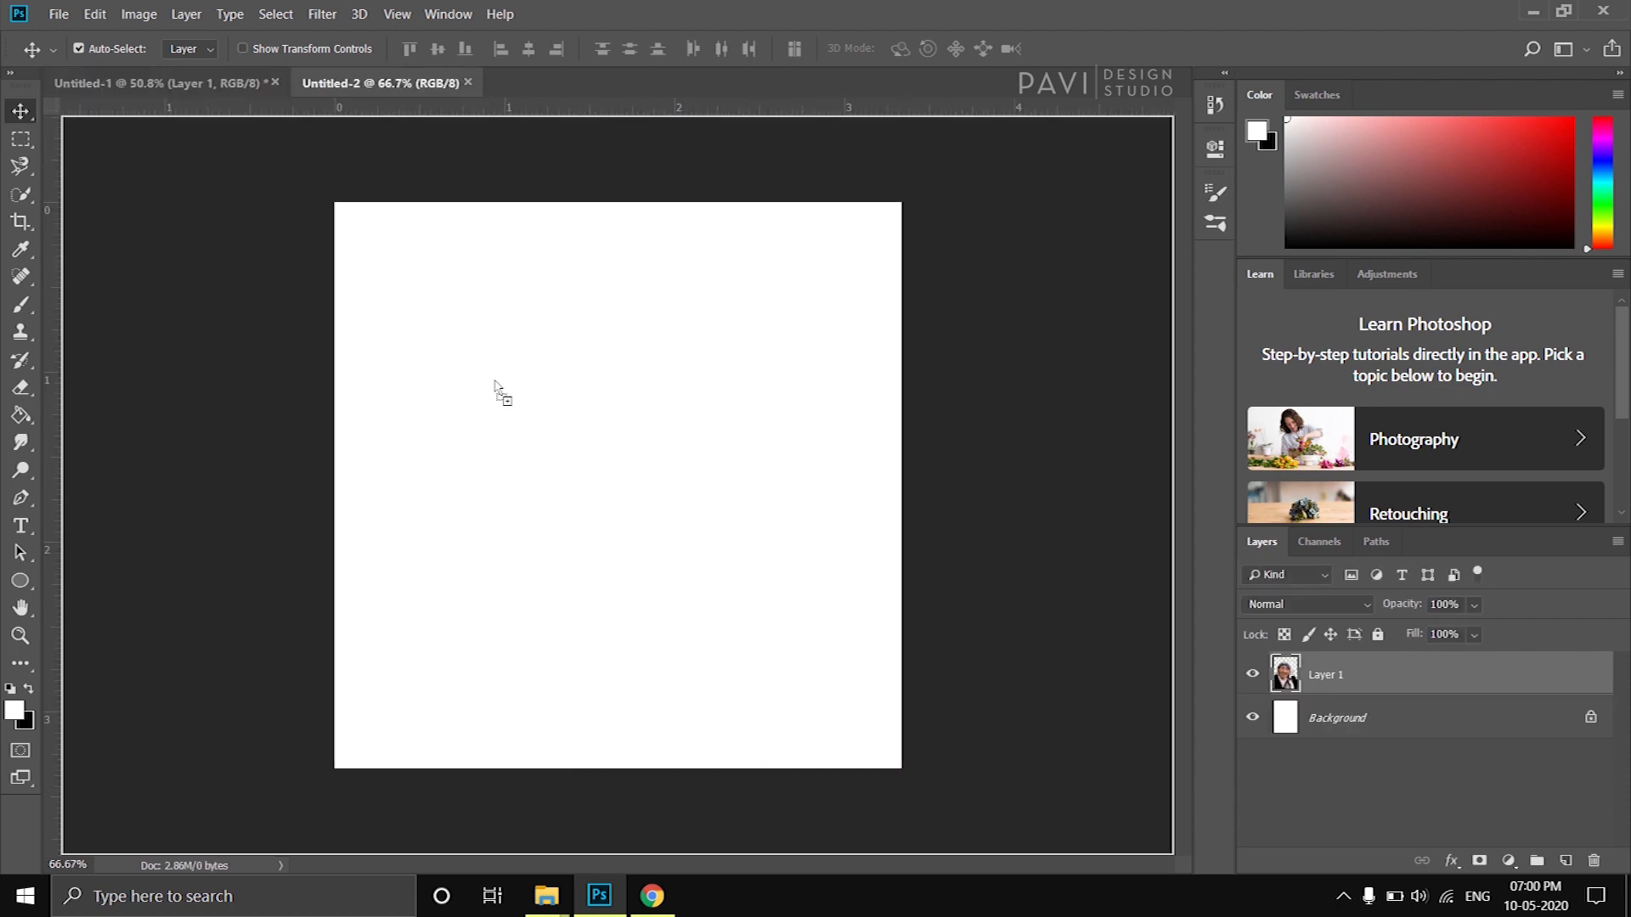
{"action": "left_click_drag", "start_coordinate": [553, 465], "coordinate": [556, 451]}
Scale the portrait layer proportionally to a little over half its size and centre it on the white canvas.
{"action": "key", "text": "ctrl+t"}
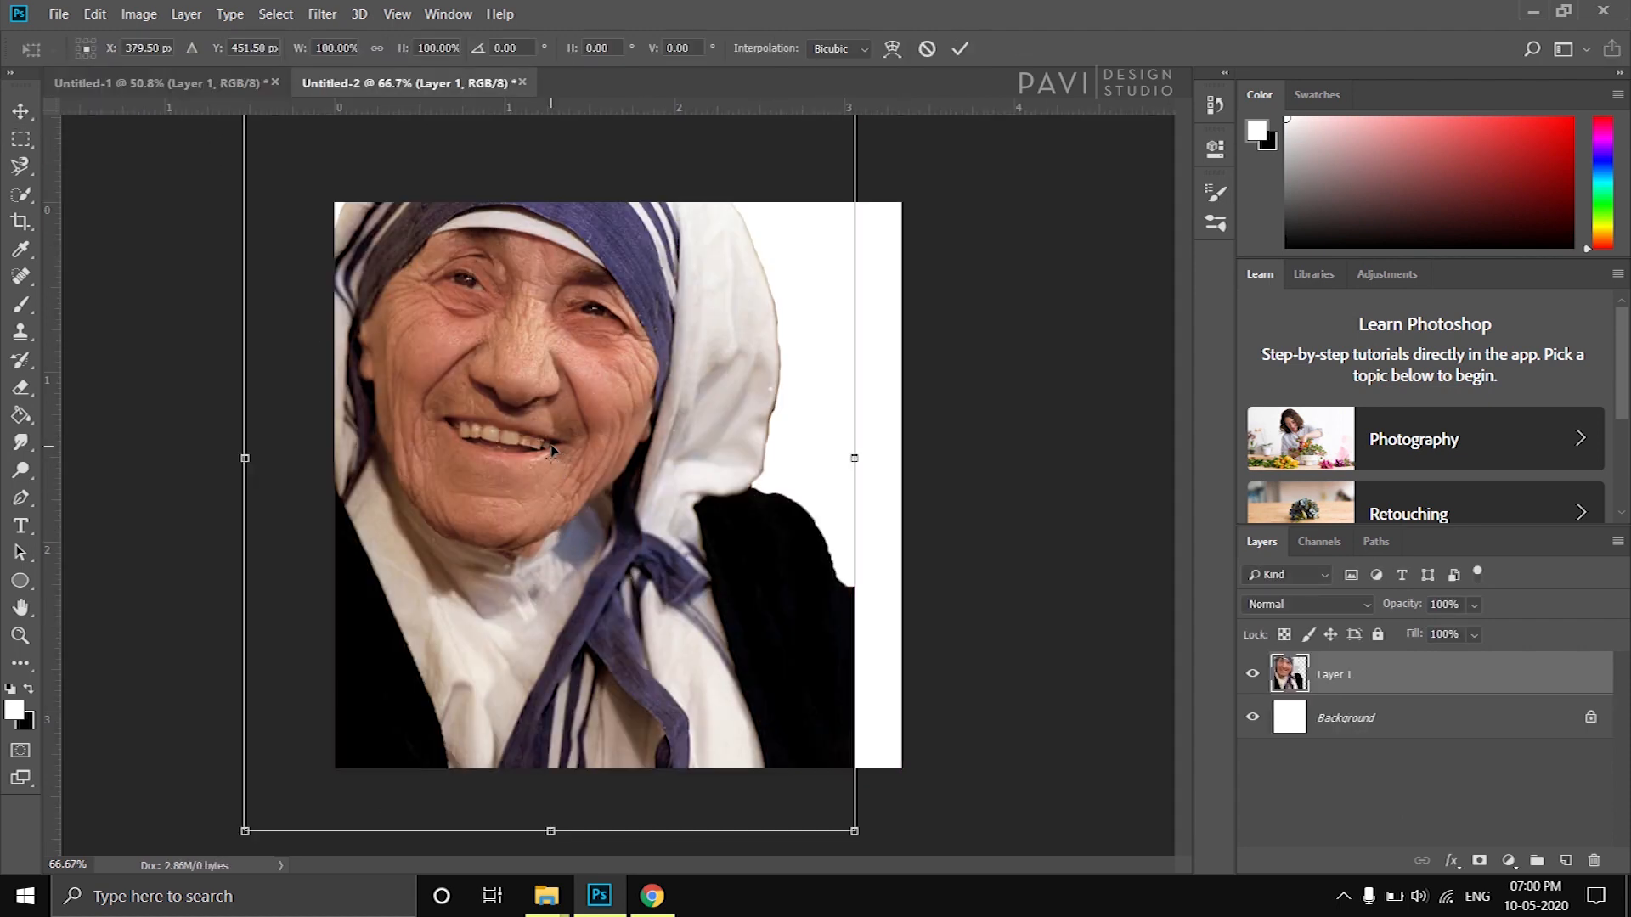
{"action": "scroll", "coordinate": [523, 481], "scroll_direction": "down", "scroll_amount": 4}
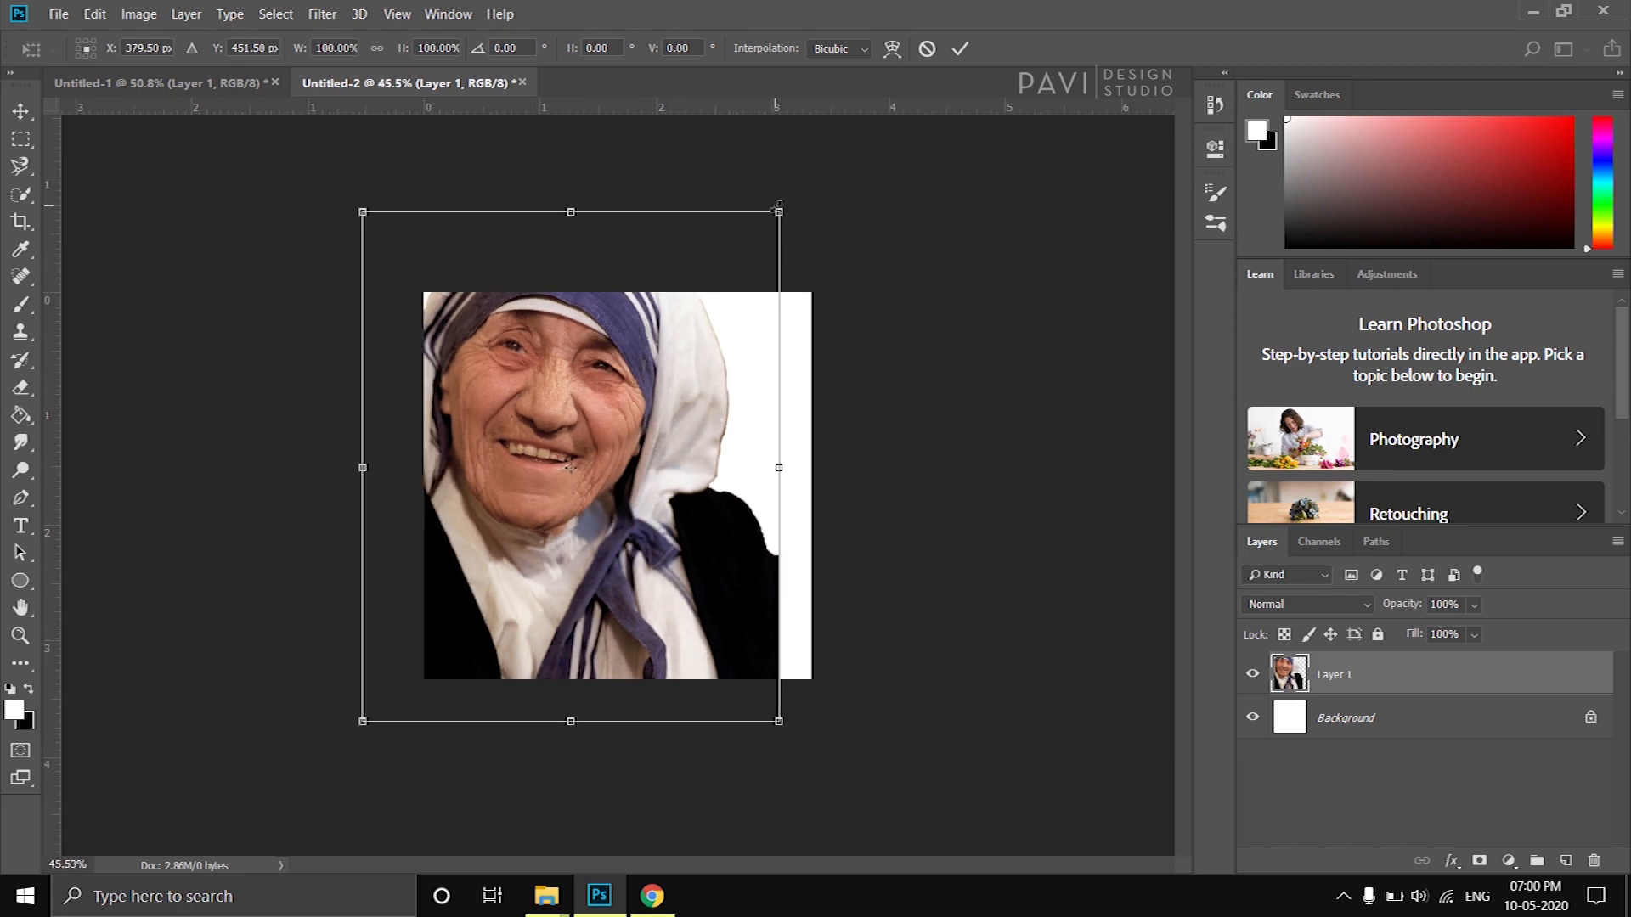
{"action": "left_click_drag", "start_coordinate": [785, 210], "coordinate": [597, 429]}
{"action": "left_click_drag", "start_coordinate": [534, 491], "coordinate": [671, 404]}
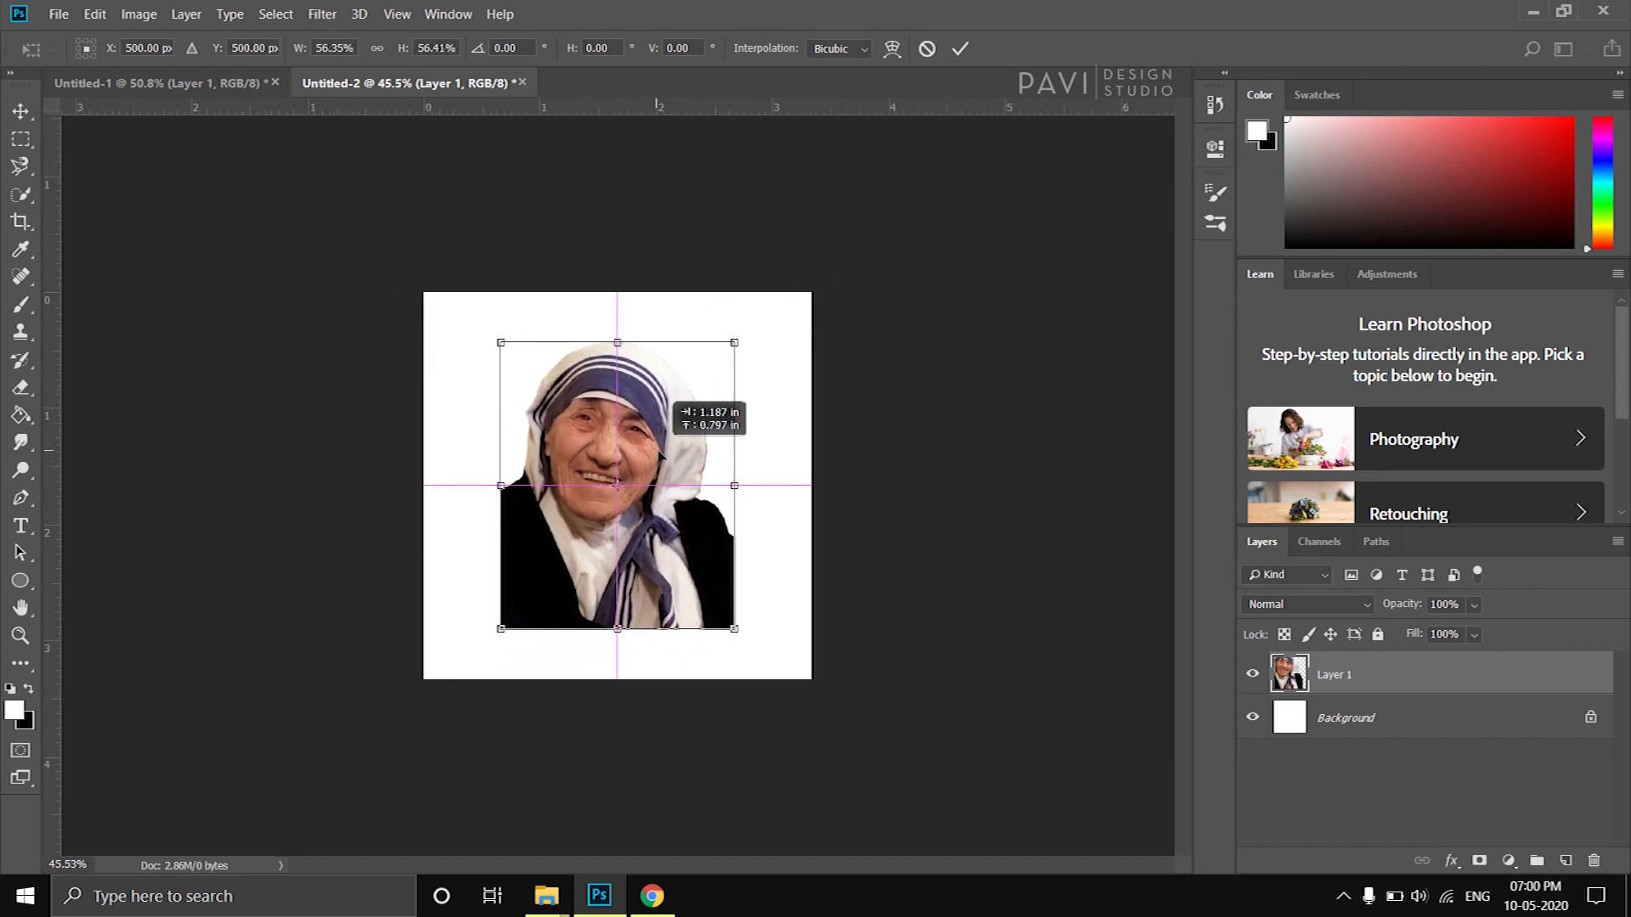
{"action": "left_click_drag", "start_coordinate": [737, 344], "coordinate": [741, 326]}
{"action": "key", "text": "Return"}
{"action": "scroll", "coordinate": [556, 594], "scroll_direction": "up", "scroll_amount": 6}
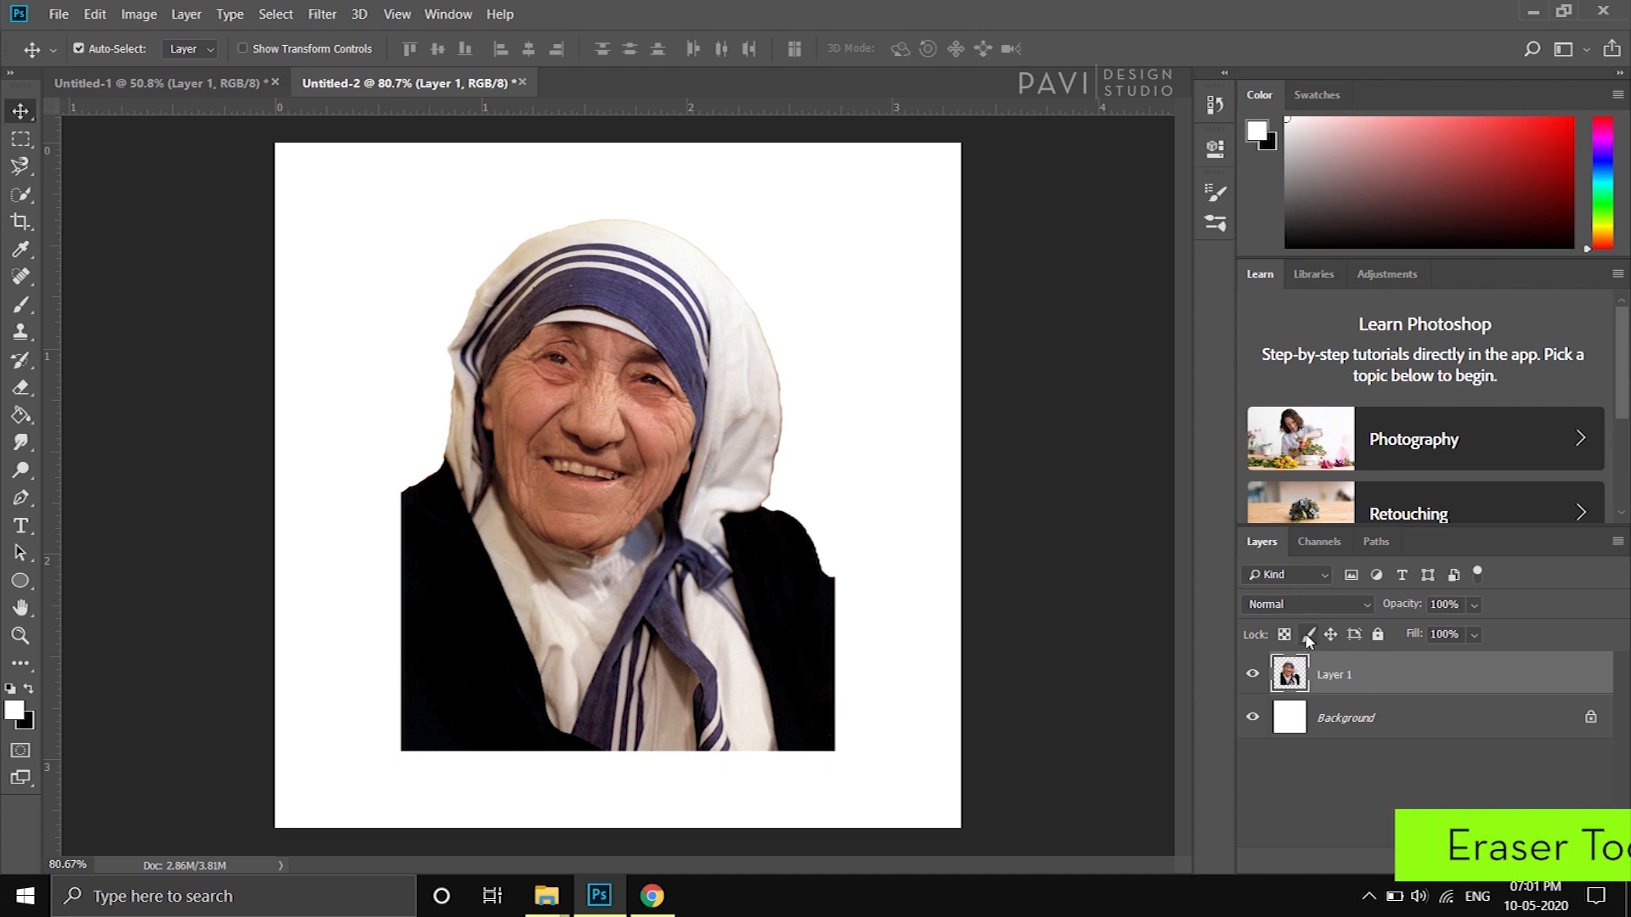
Fade out the portrait's straight side and bottom edges around the shoulders with a soft 175 px eraser.
{"action": "left_click", "coordinate": [15, 389]}
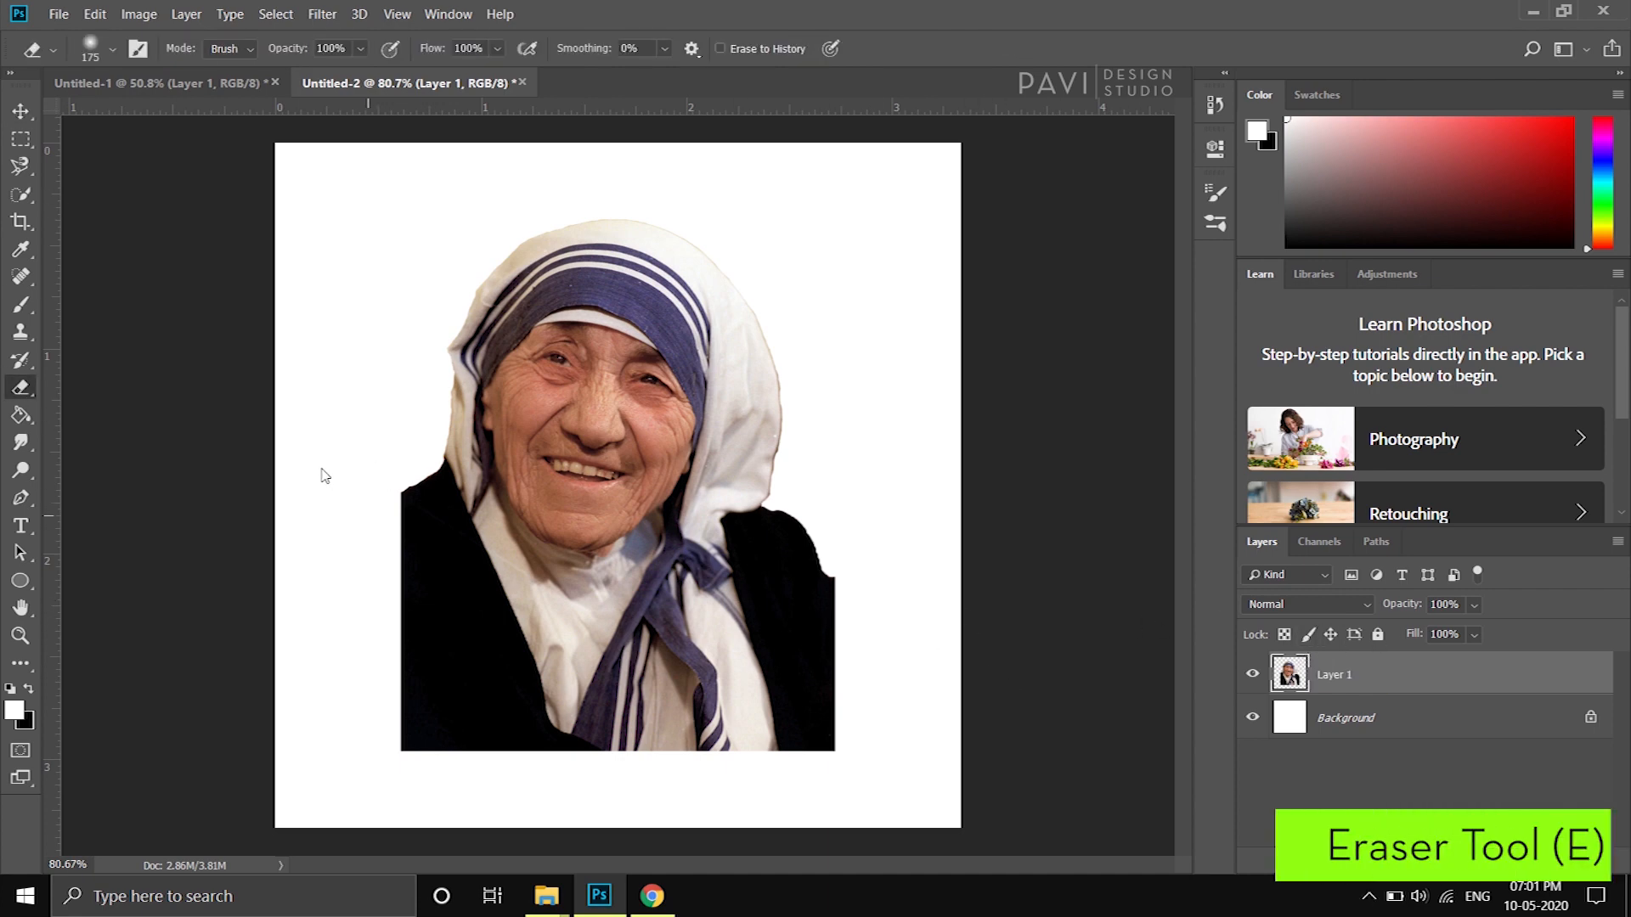
{"action": "left_click", "coordinate": [112, 49]}
{"action": "left_click", "coordinate": [294, 529]}
{"action": "mouse_move", "coordinate": [321, 474]}
{"action": "left_mouse_down"}
{"action": "mouse_move", "coordinate": [307, 505]}
{"action": "mouse_move", "coordinate": [310, 452]}
{"action": "mouse_move", "coordinate": [359, 727]}
{"action": "mouse_move", "coordinate": [444, 785]}
{"action": "left_mouse_up"}
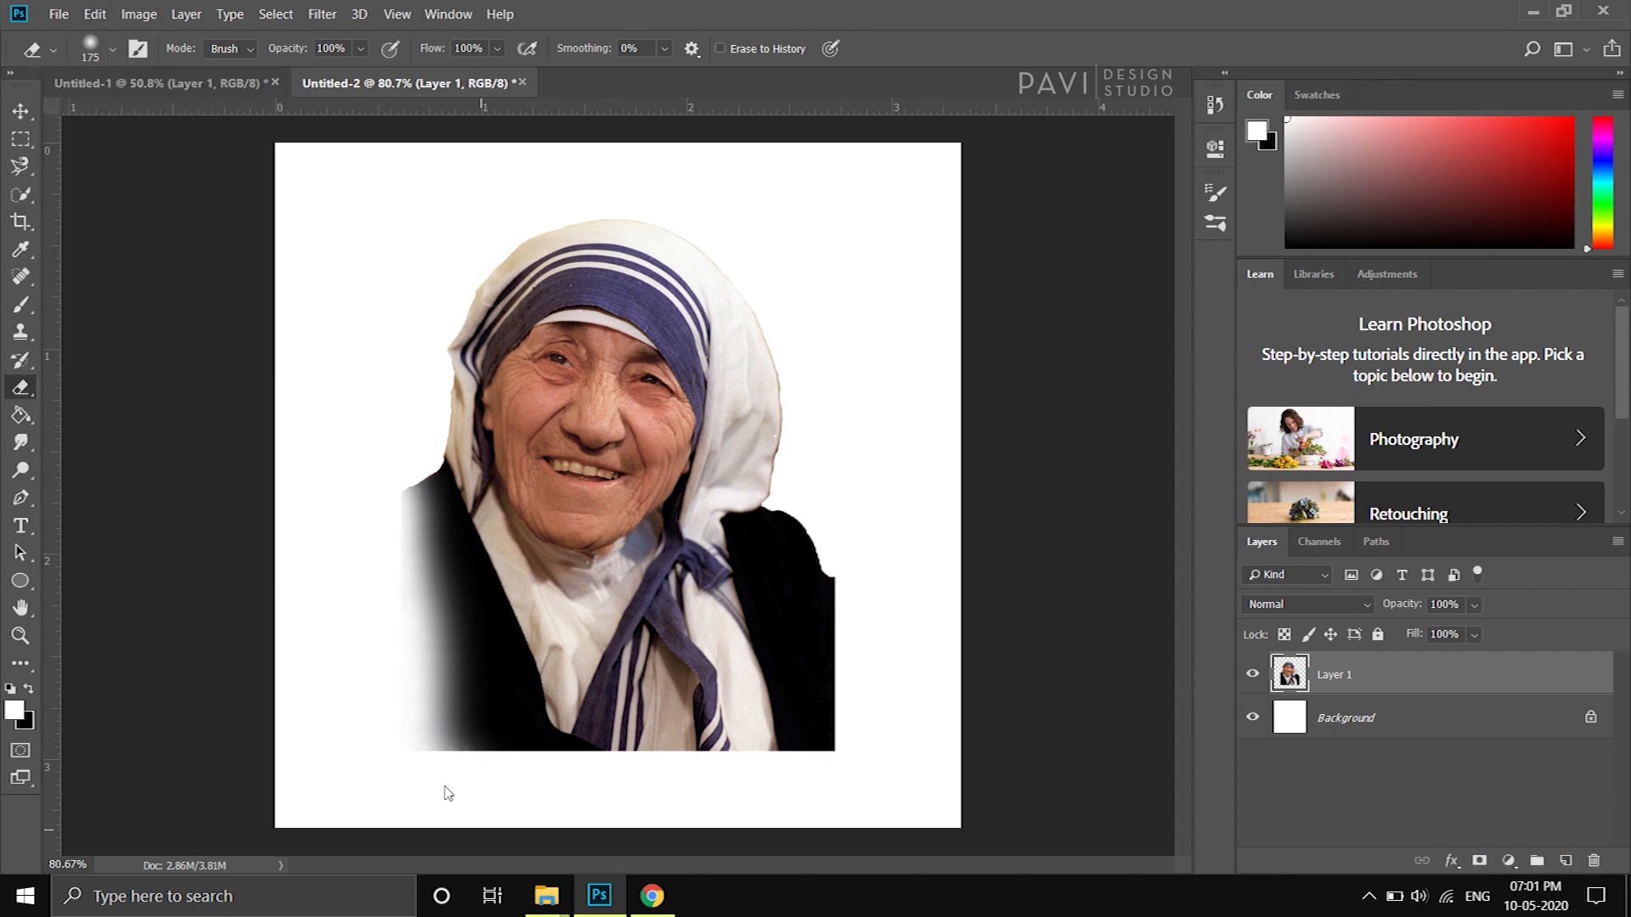
{"action": "mouse_move", "coordinate": [317, 444]}
{"action": "left_mouse_down"}
{"action": "mouse_move", "coordinate": [361, 698]}
{"action": "mouse_move", "coordinate": [456, 774]}
{"action": "mouse_move", "coordinate": [447, 763]}
{"action": "mouse_move", "coordinate": [640, 731]}
{"action": "mouse_move", "coordinate": [743, 688]}
{"action": "mouse_move", "coordinate": [787, 615]}
{"action": "mouse_move", "coordinate": [738, 727]}
{"action": "mouse_move", "coordinate": [800, 536]}
{"action": "mouse_move", "coordinate": [694, 730]}
{"action": "mouse_move", "coordinate": [570, 774]}
{"action": "mouse_move", "coordinate": [406, 677]}
{"action": "mouse_move", "coordinate": [400, 657]}
{"action": "mouse_move", "coordinate": [508, 773]}
{"action": "mouse_move", "coordinate": [446, 722]}
{"action": "mouse_move", "coordinate": [609, 771]}
{"action": "mouse_move", "coordinate": [739, 682]}
{"action": "left_mouse_up"}
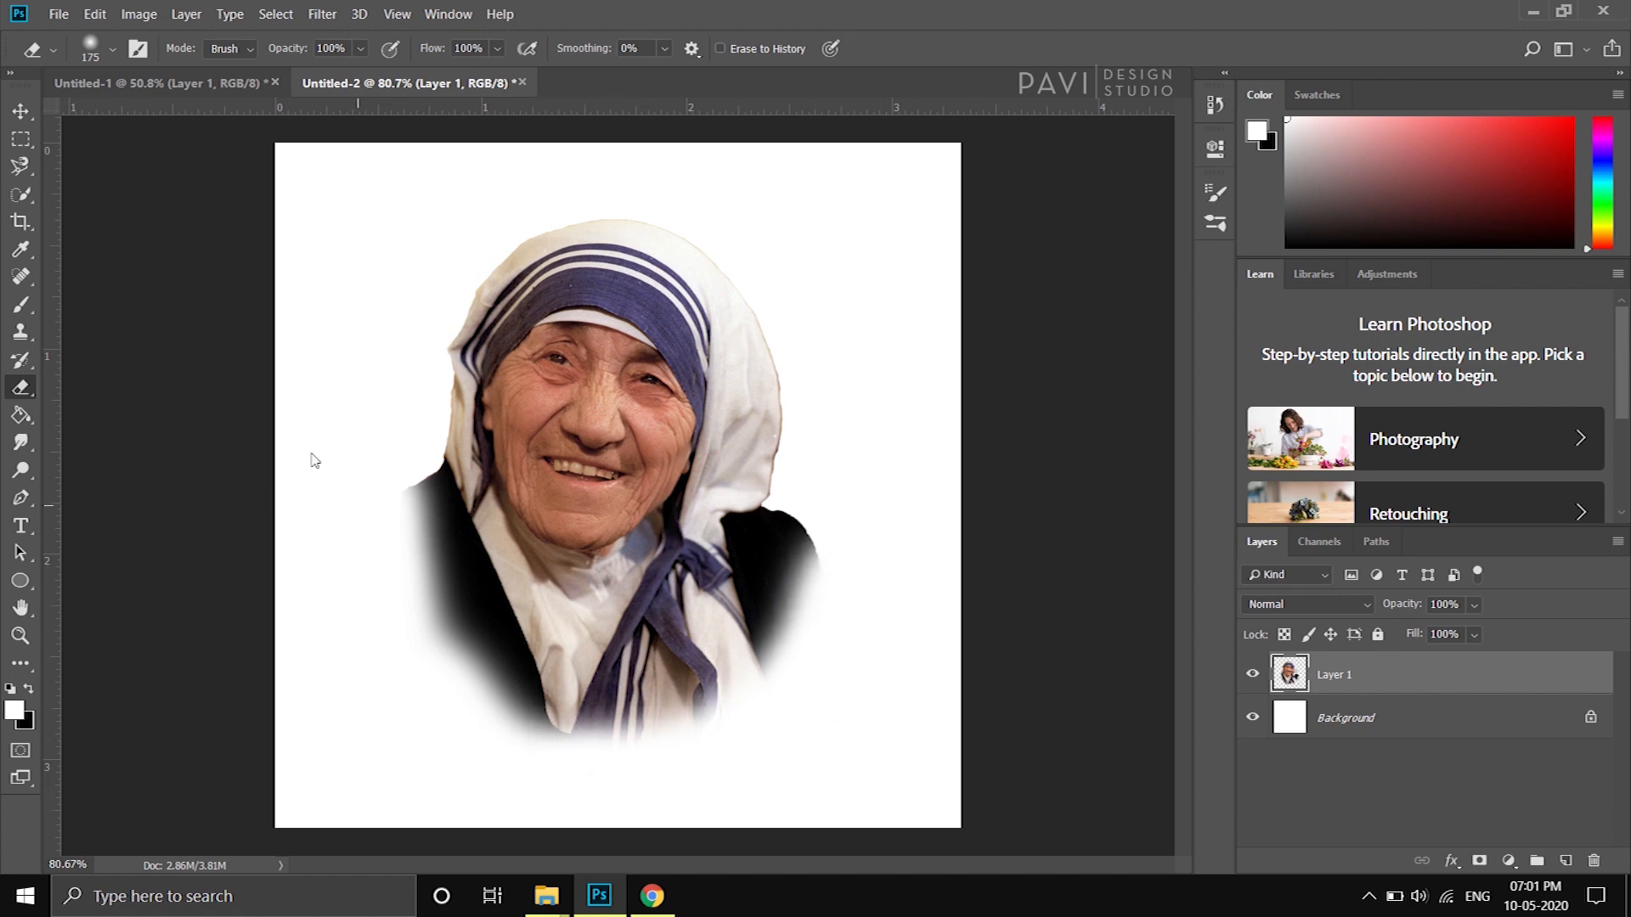
{"action": "left_click", "coordinate": [21, 110]}
Turn the portrait layer into pure black and white with a Threshold adjustment at level 118.
{"action": "key", "text": "ctrl+minus"}
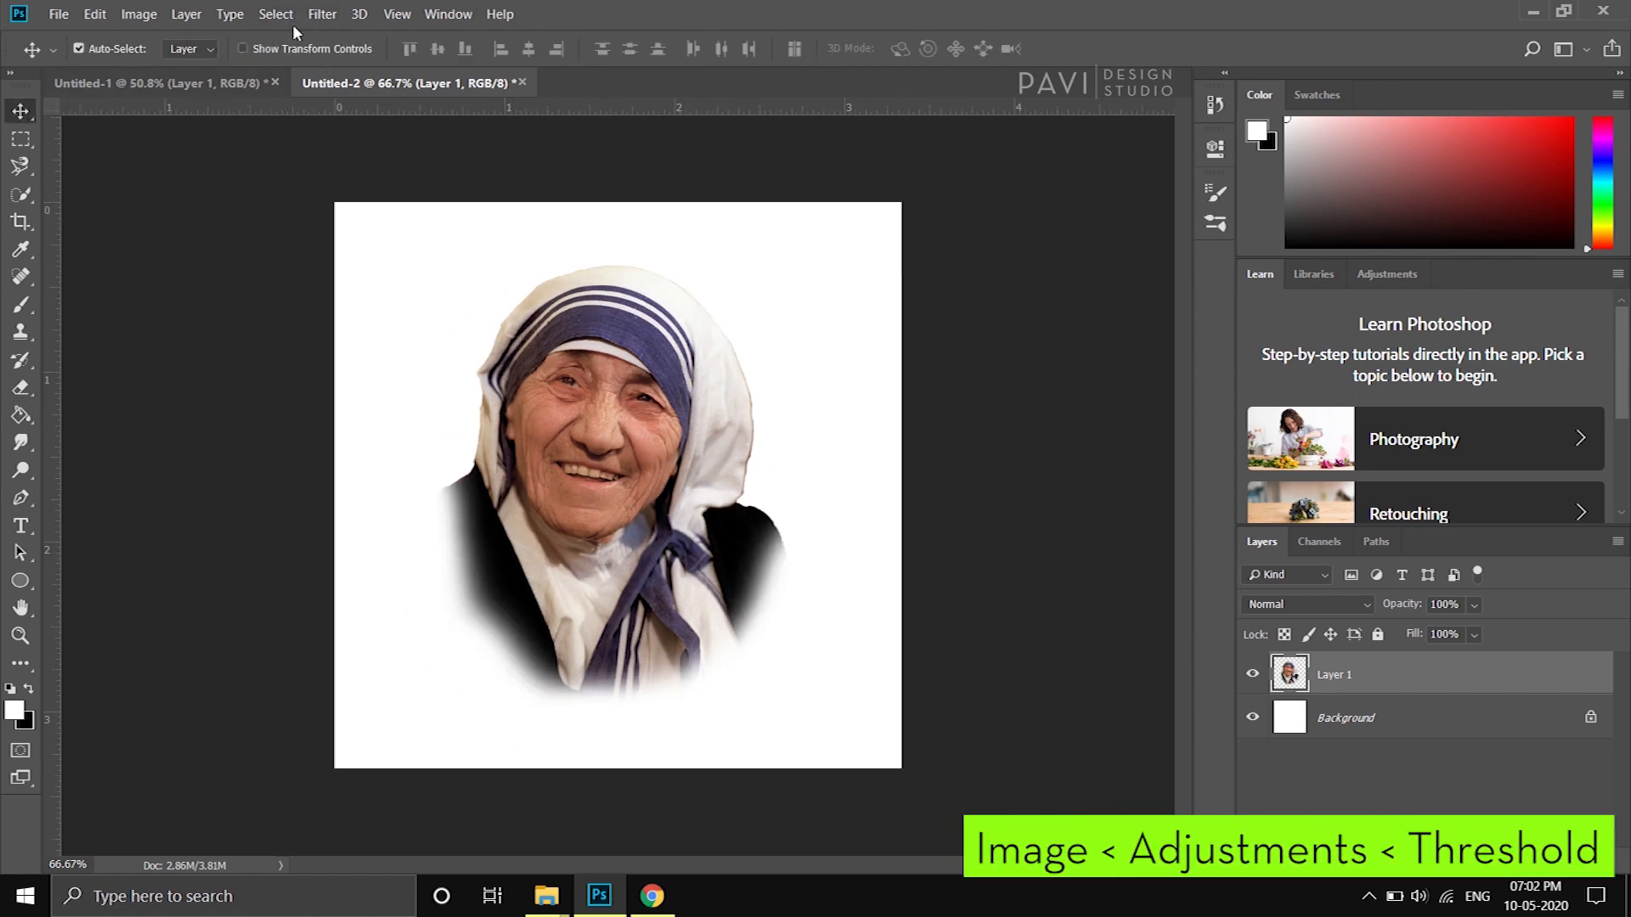
{"action": "left_click", "coordinate": [141, 14]}
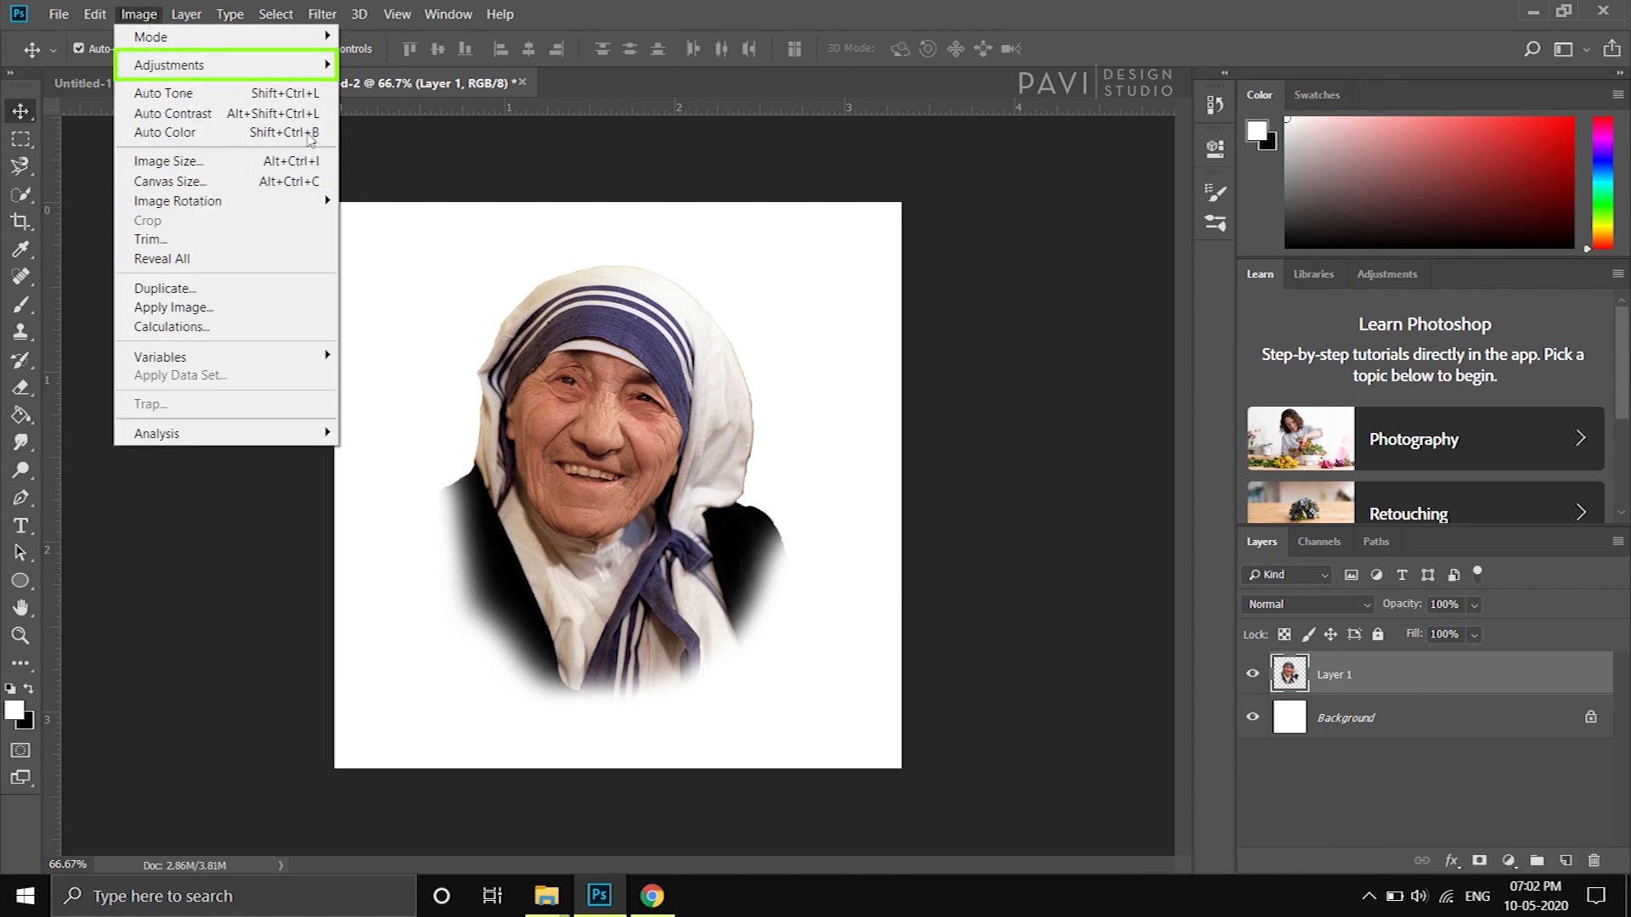
{"action": "mouse_move", "coordinate": [283, 65]}
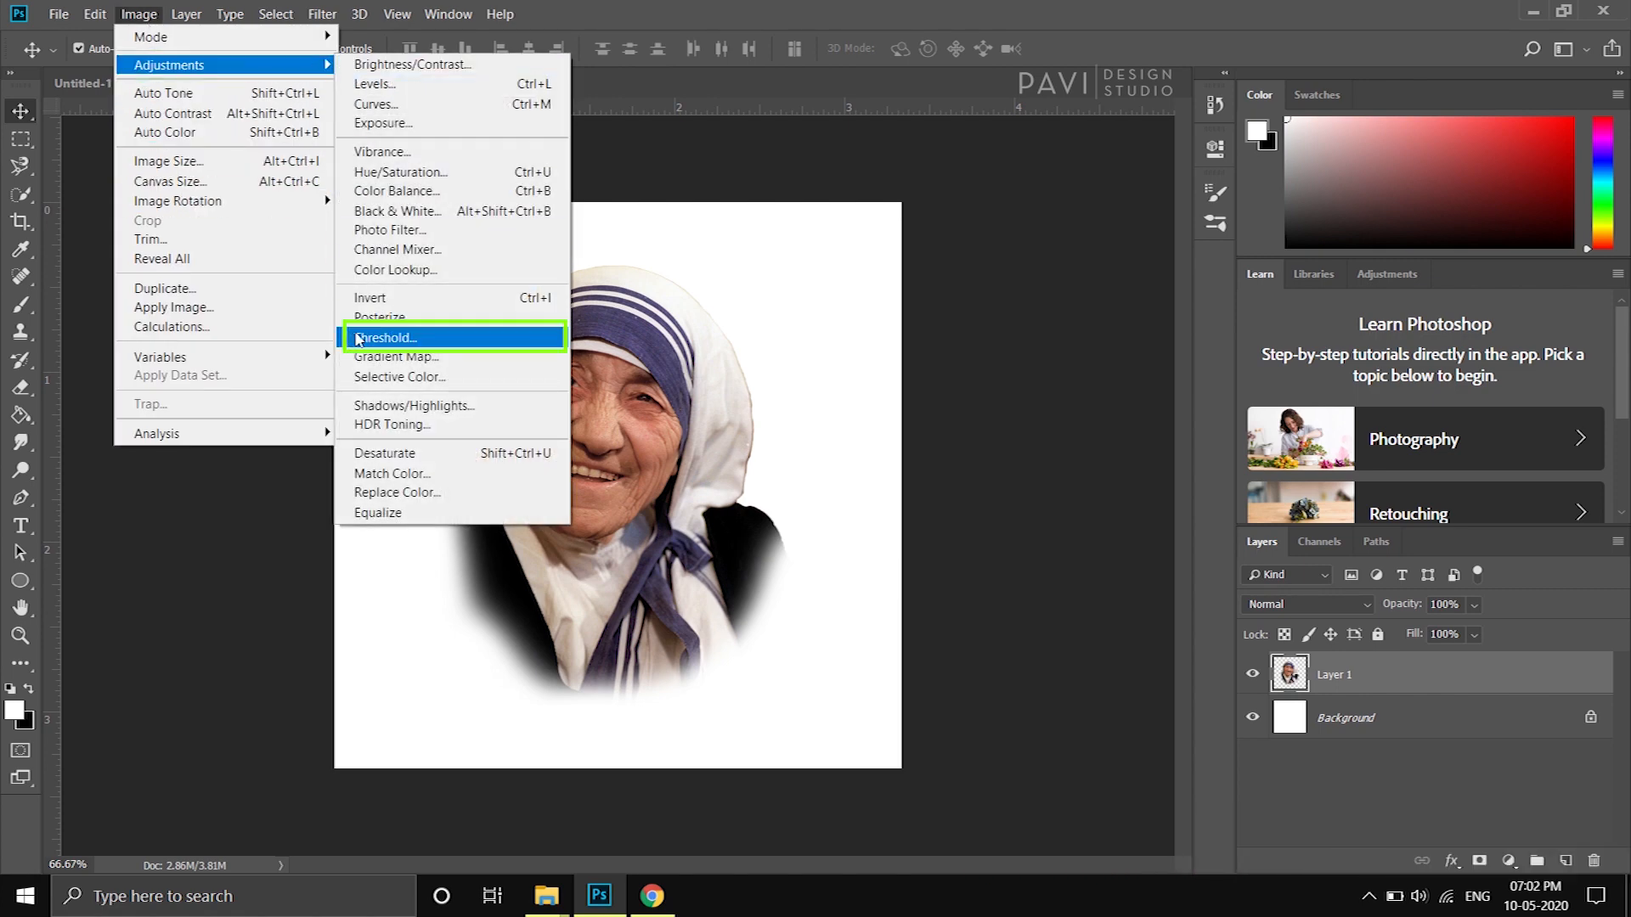
{"action": "left_click", "coordinate": [366, 336]}
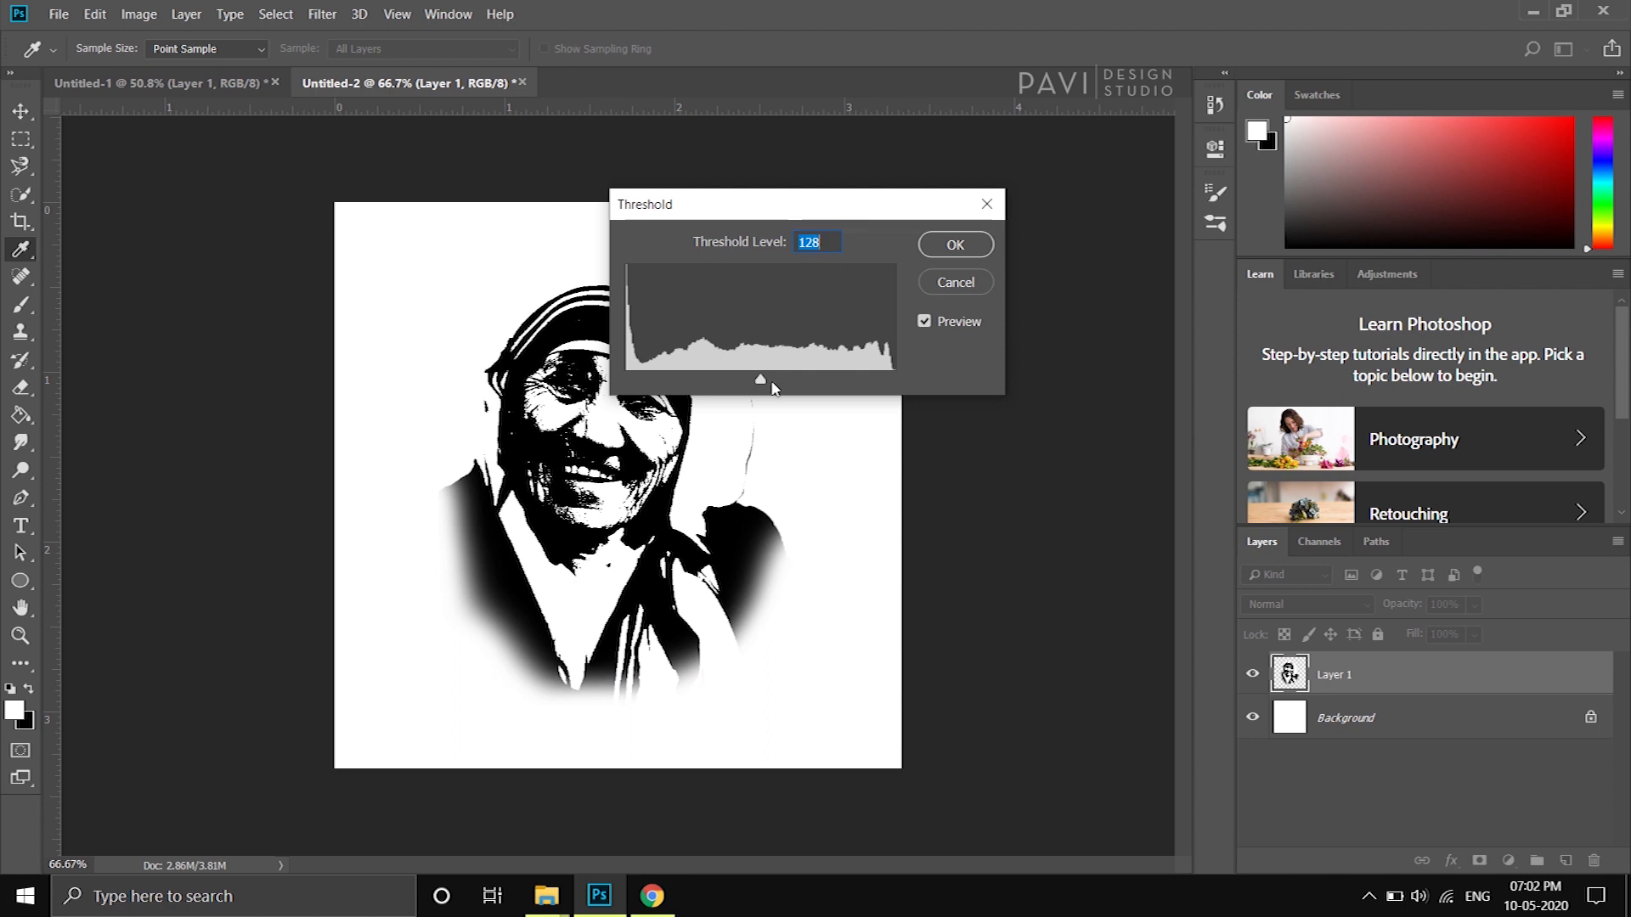
{"action": "left_click_drag", "start_coordinate": [761, 381], "coordinate": [746, 388]}
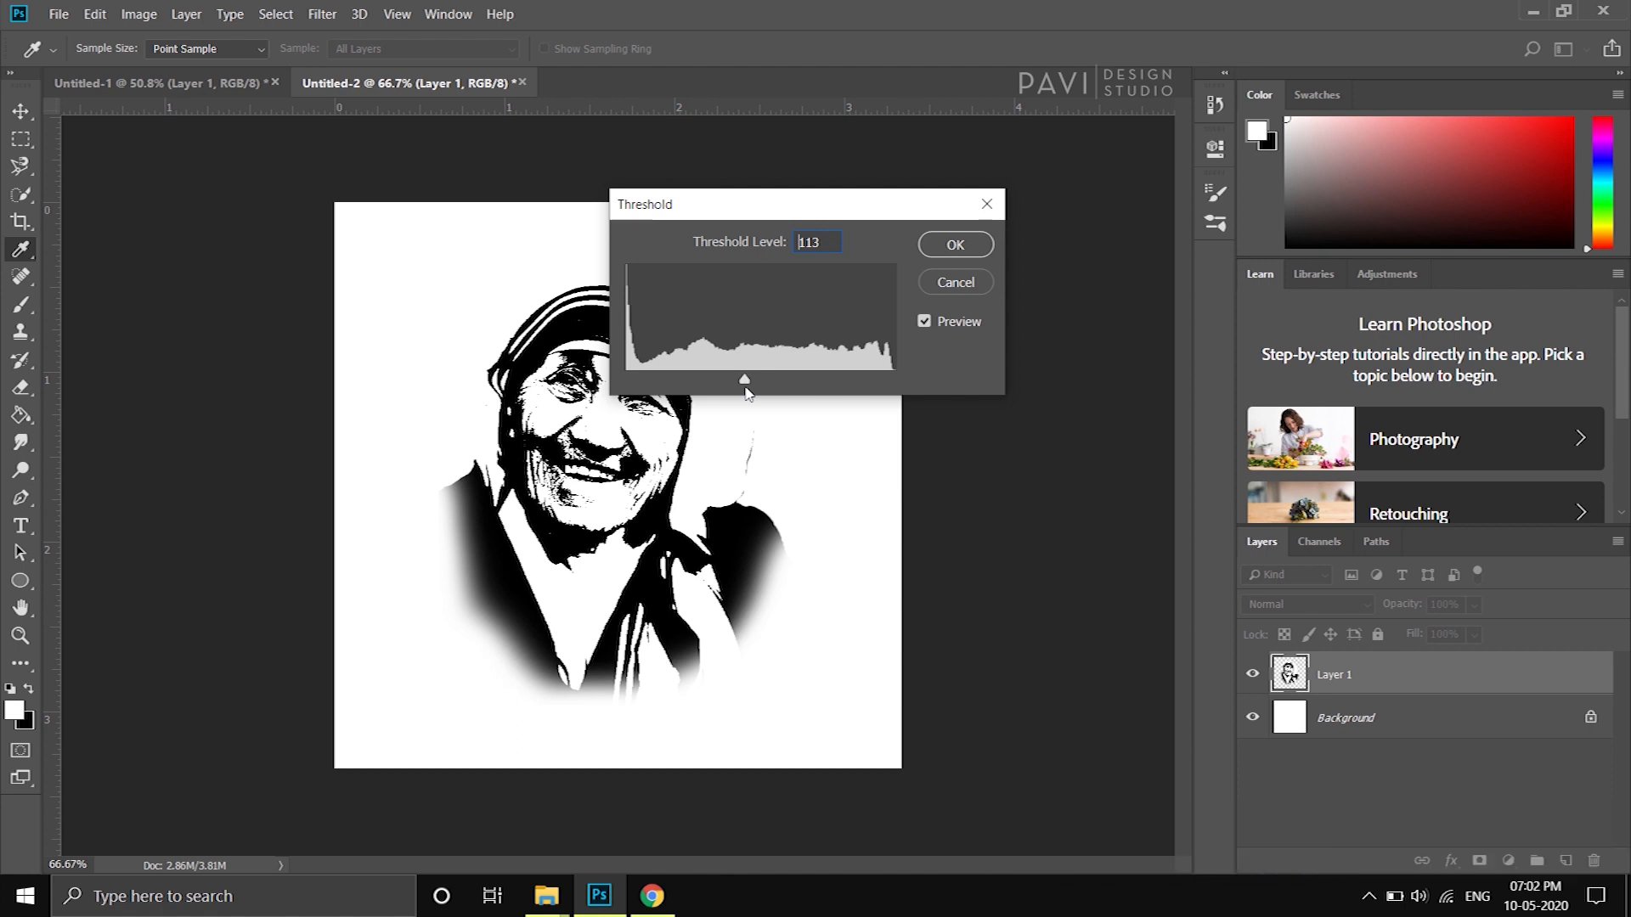
{"action": "left_click_drag", "start_coordinate": [747, 391], "coordinate": [749, 393]}
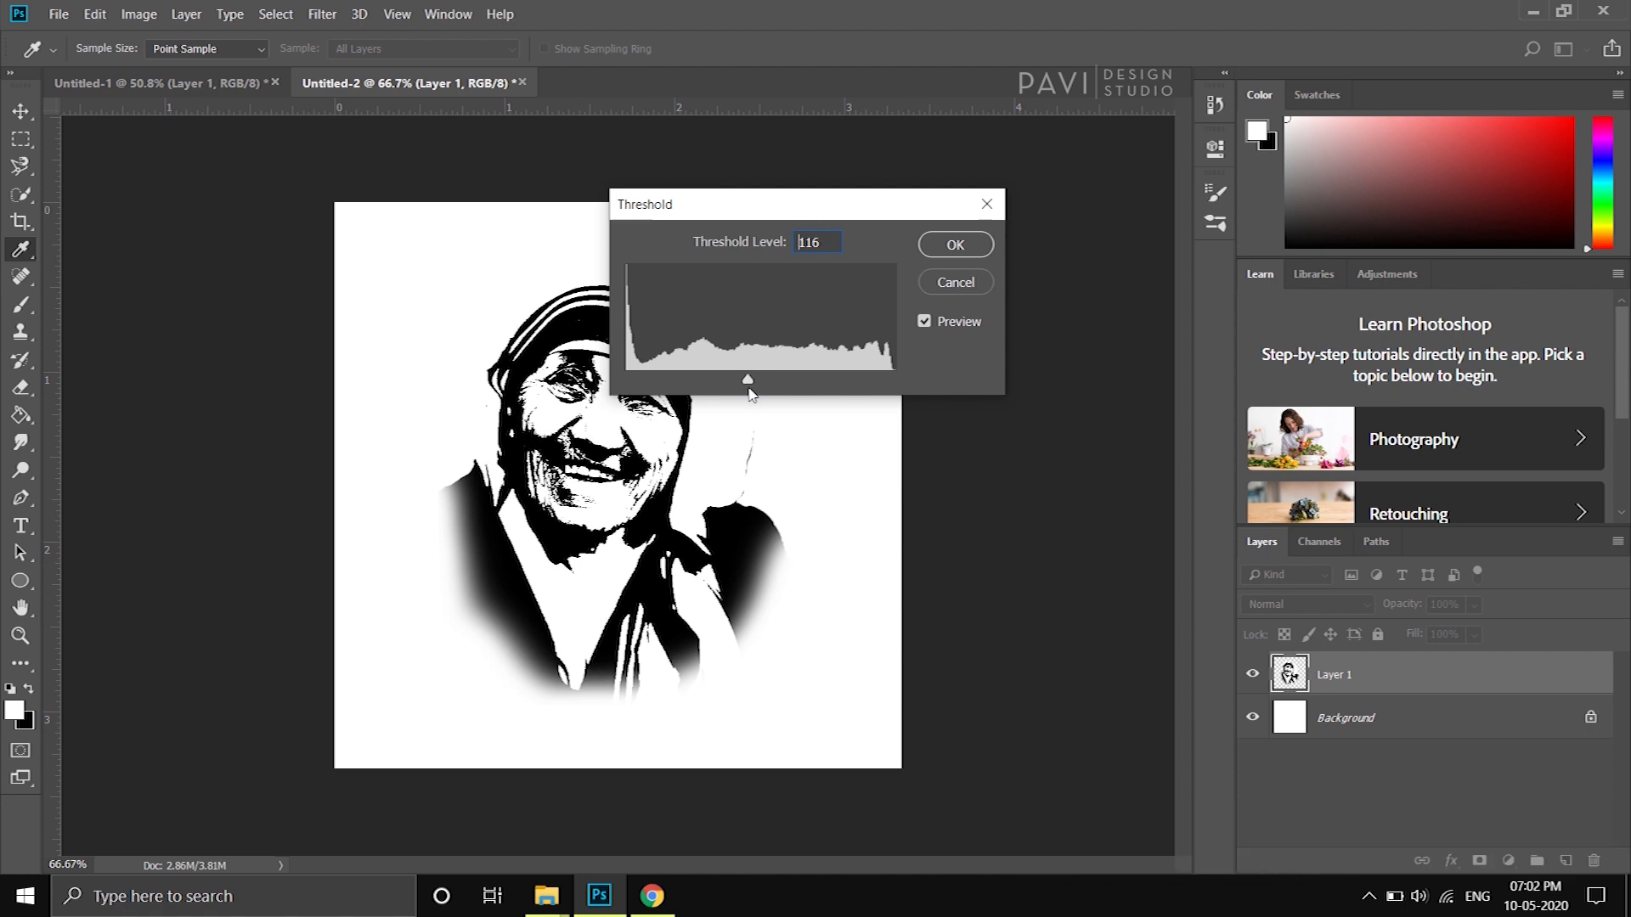
{"action": "left_click_drag", "start_coordinate": [750, 393], "coordinate": [752, 390]}
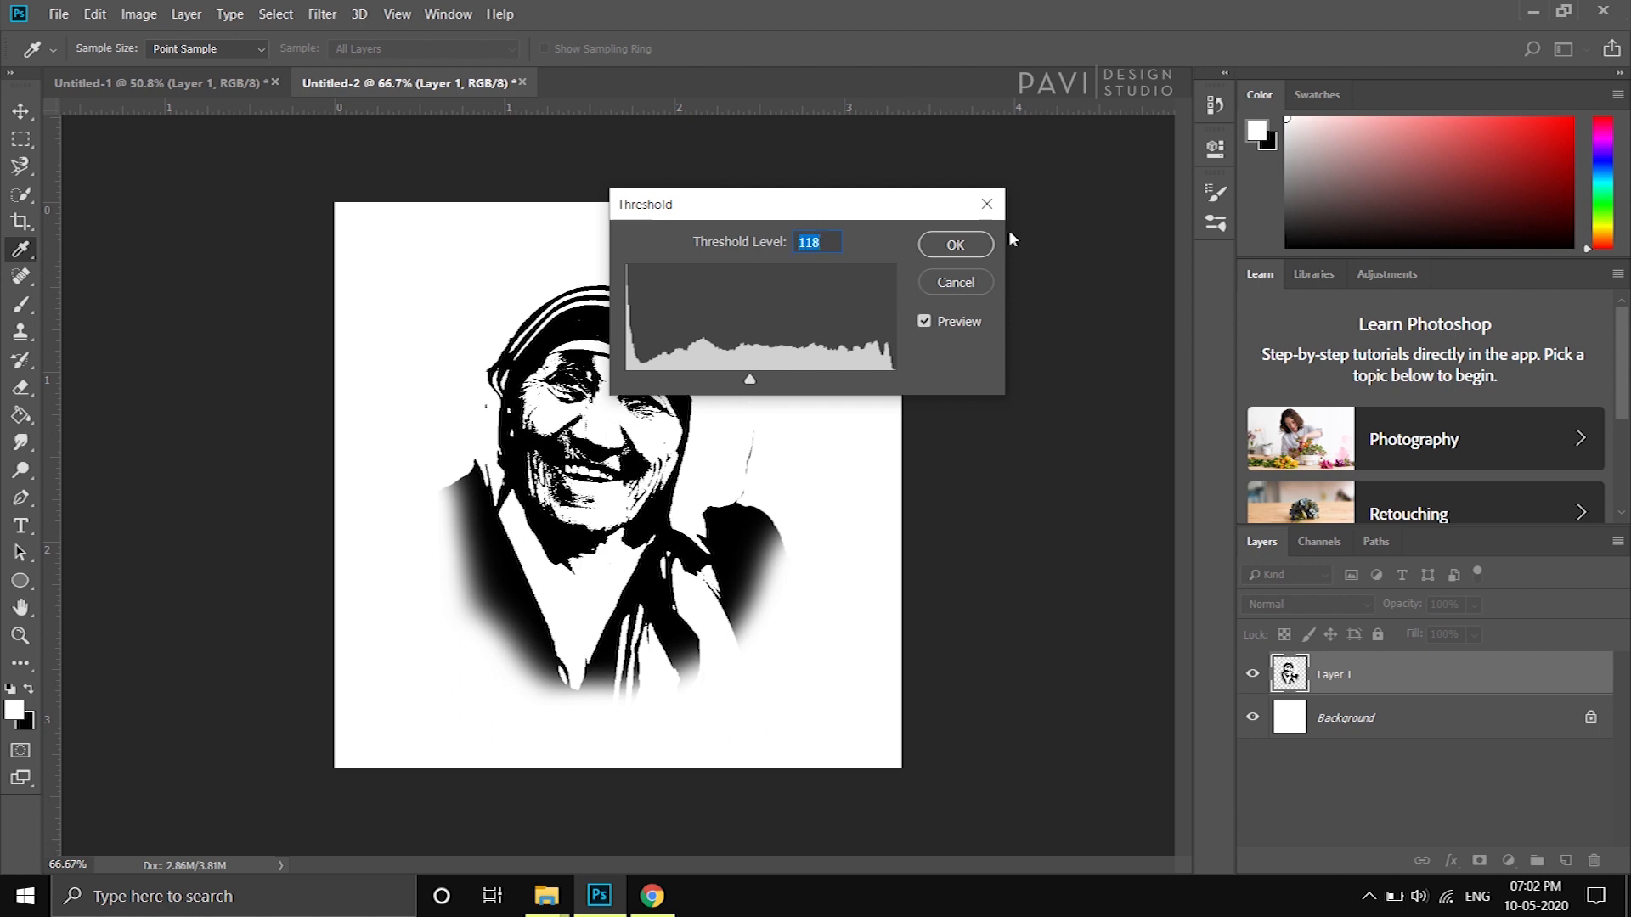
{"action": "left_click", "coordinate": [985, 251]}
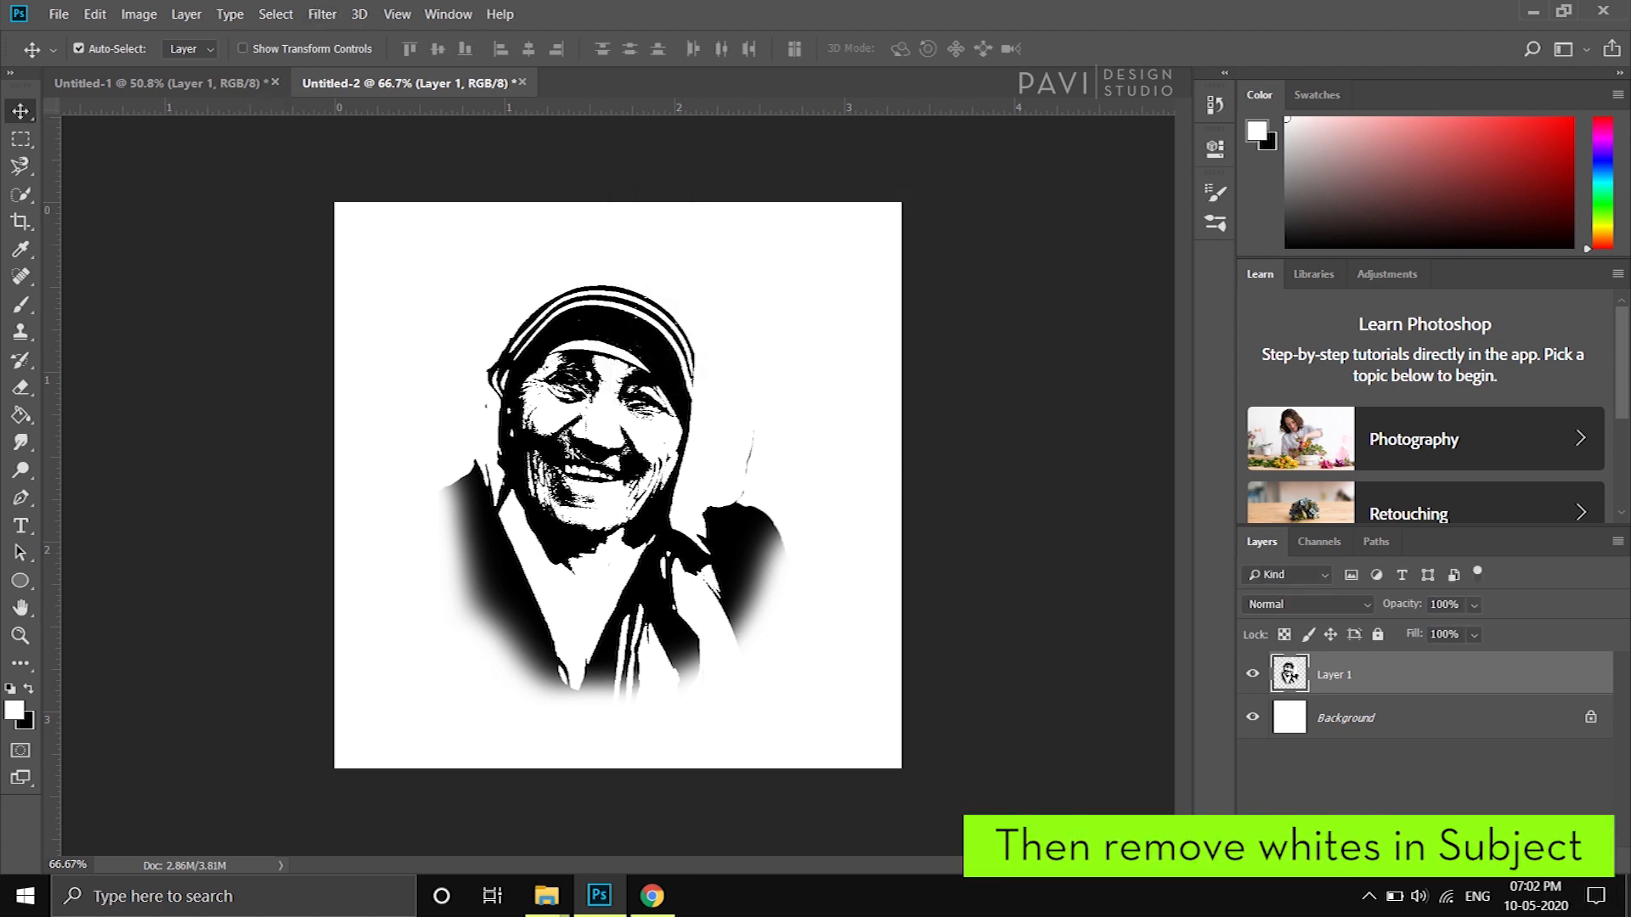
Hide the Background layer, select the portrait's white areas by Color Range with fuzziness 40, delete them and deselect.
{"action": "left_click", "coordinate": [1252, 717]}
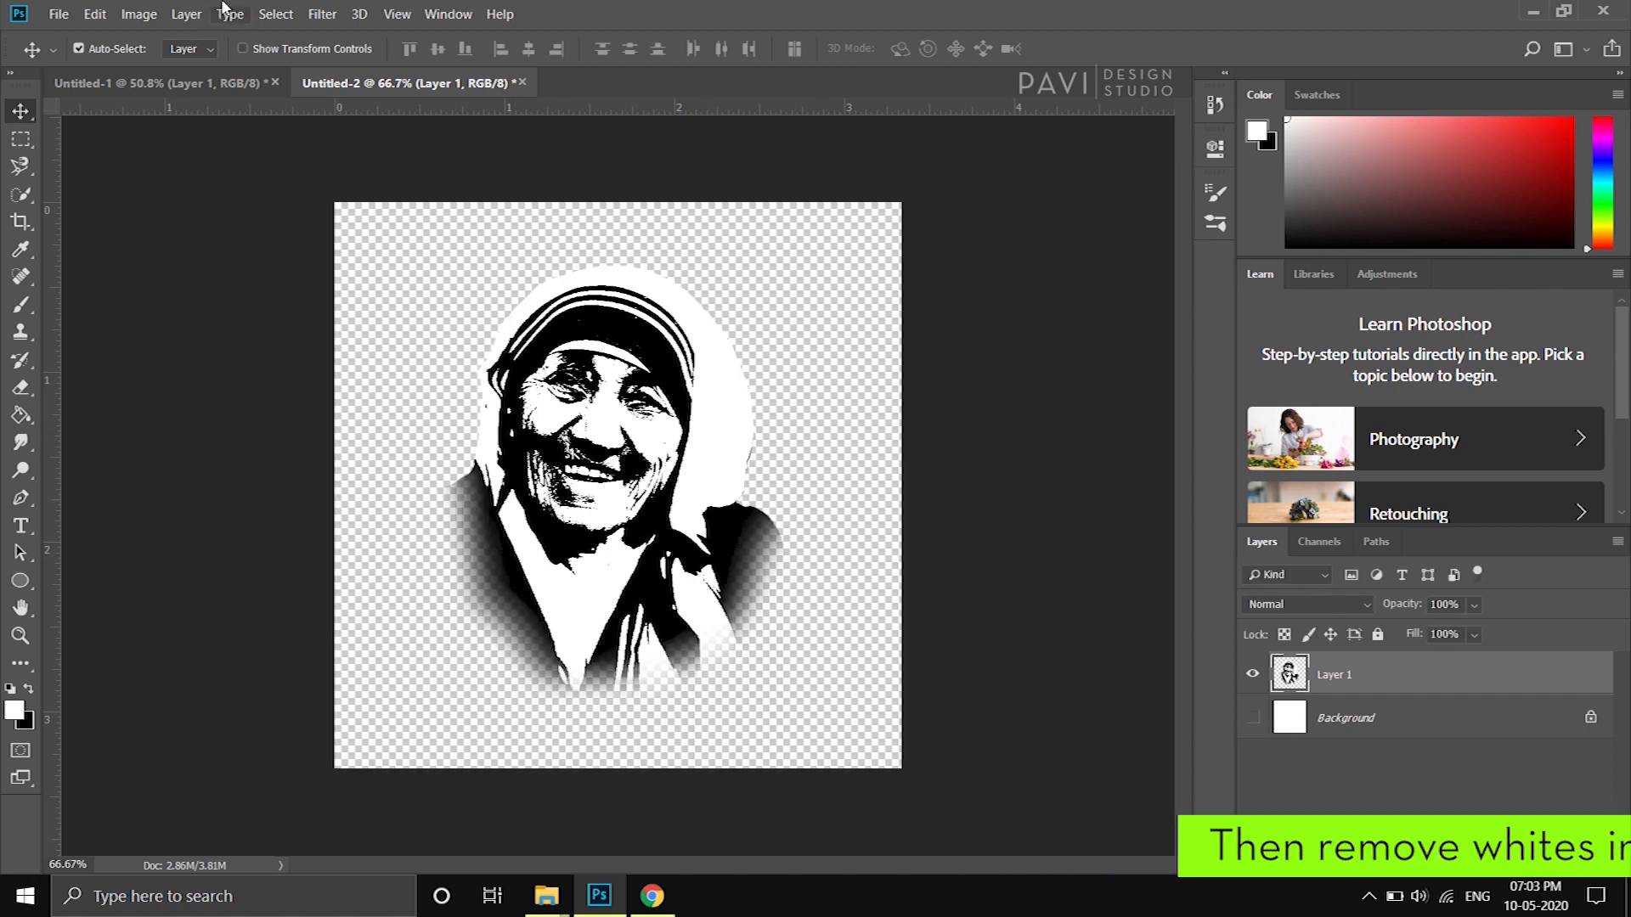
{"action": "left_click", "coordinate": [289, 15]}
{"action": "left_click", "coordinate": [273, 214]}
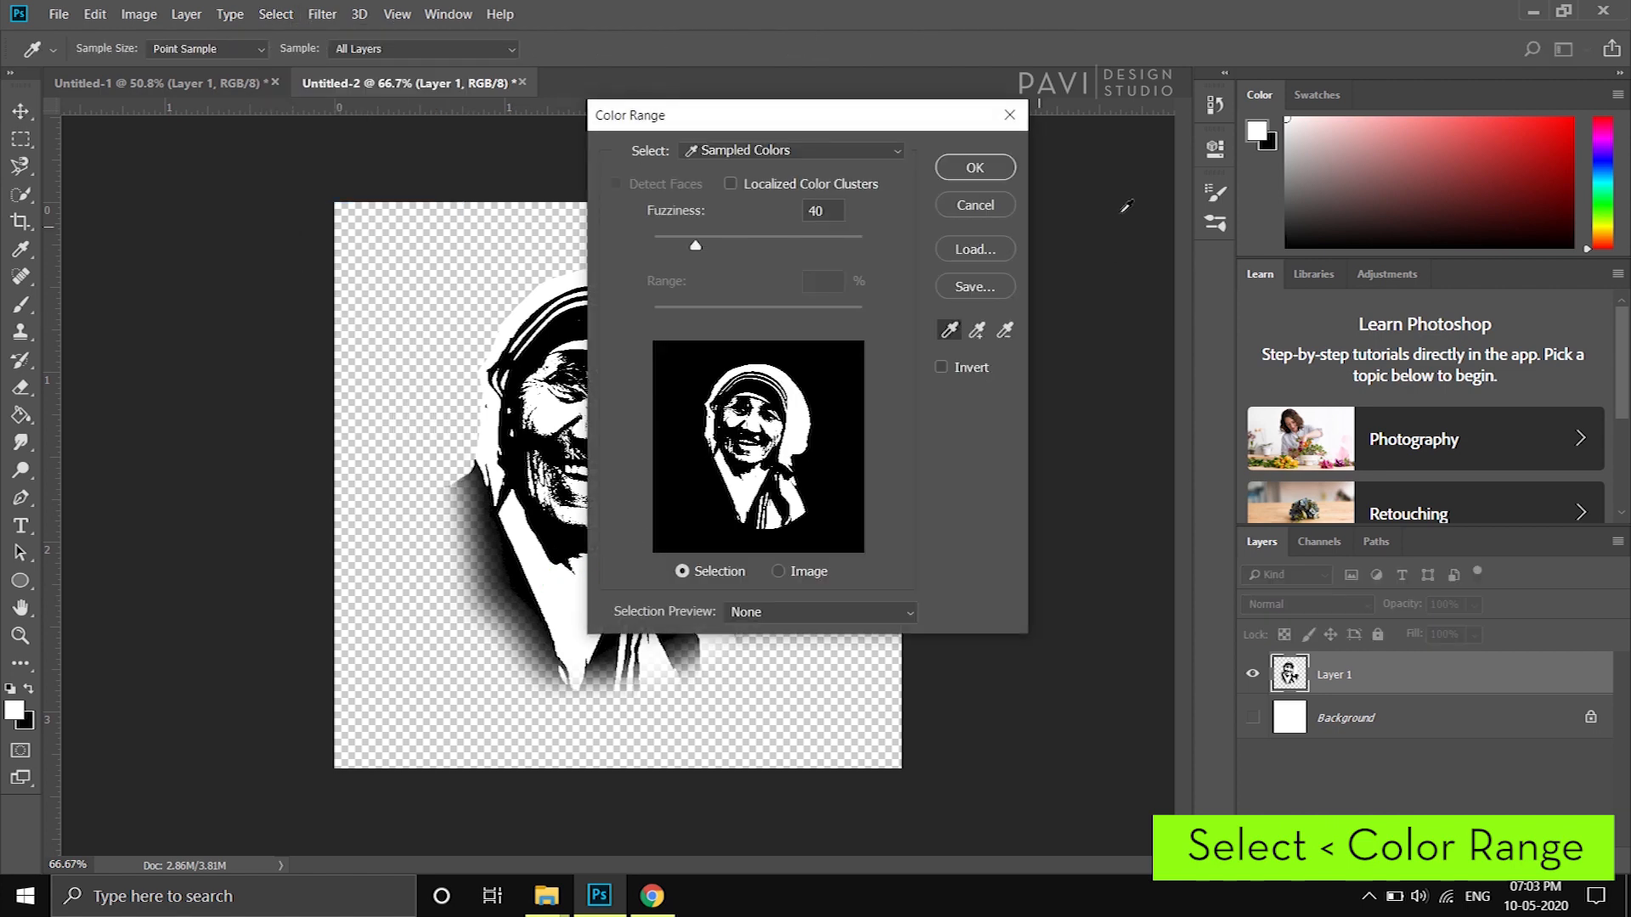
{"action": "left_click", "coordinate": [974, 167]}
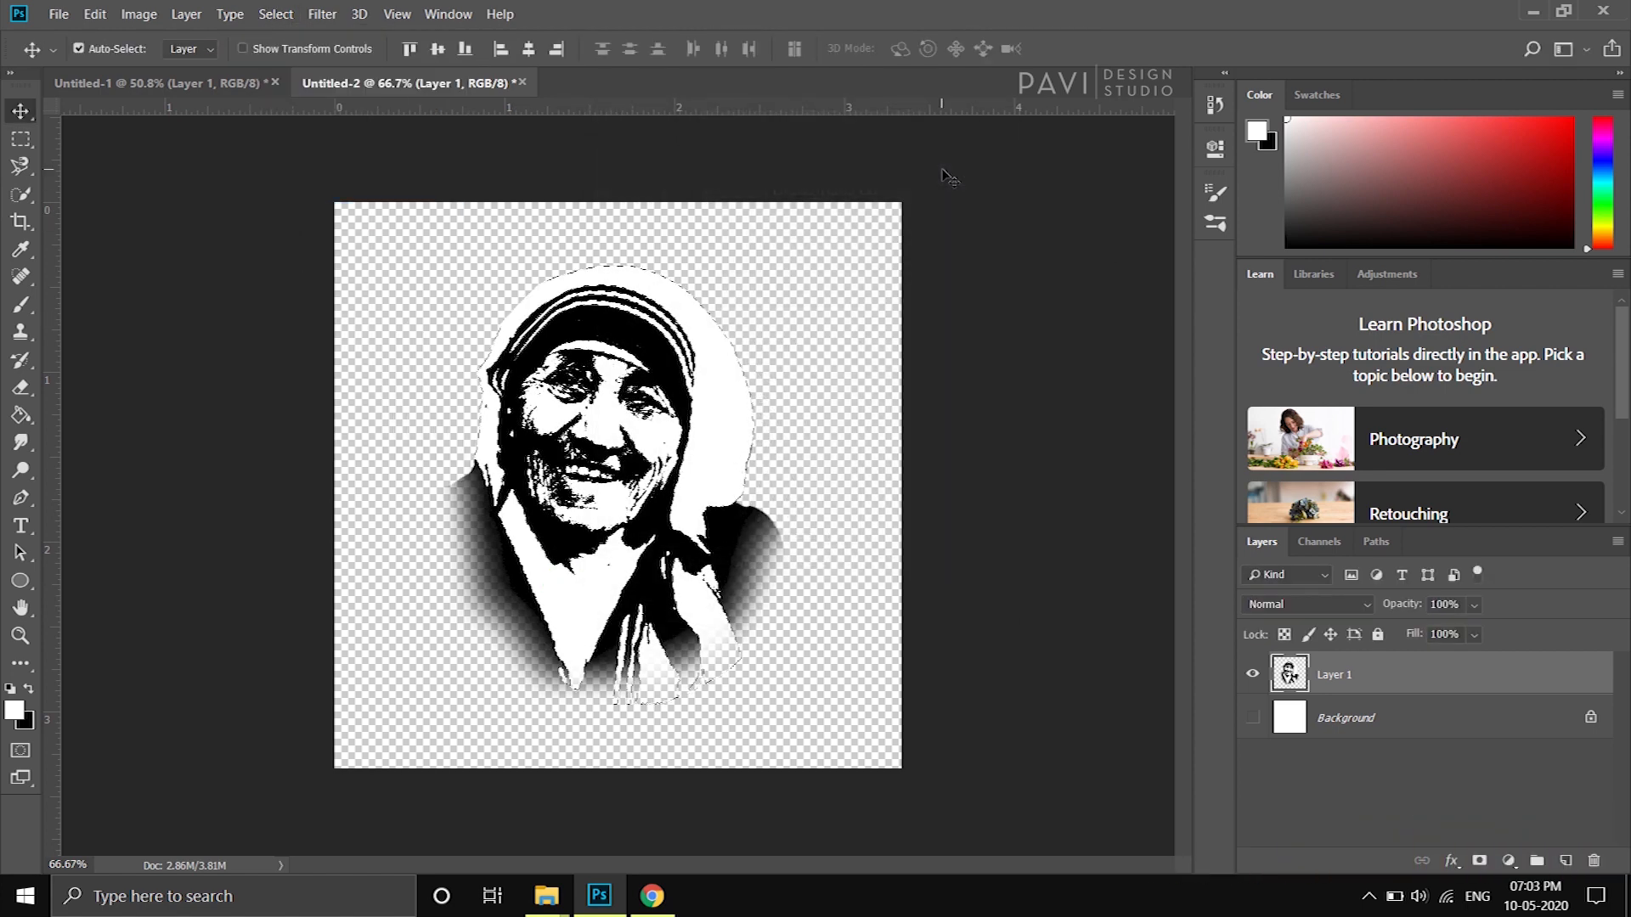
{"action": "key", "text": "Delete"}
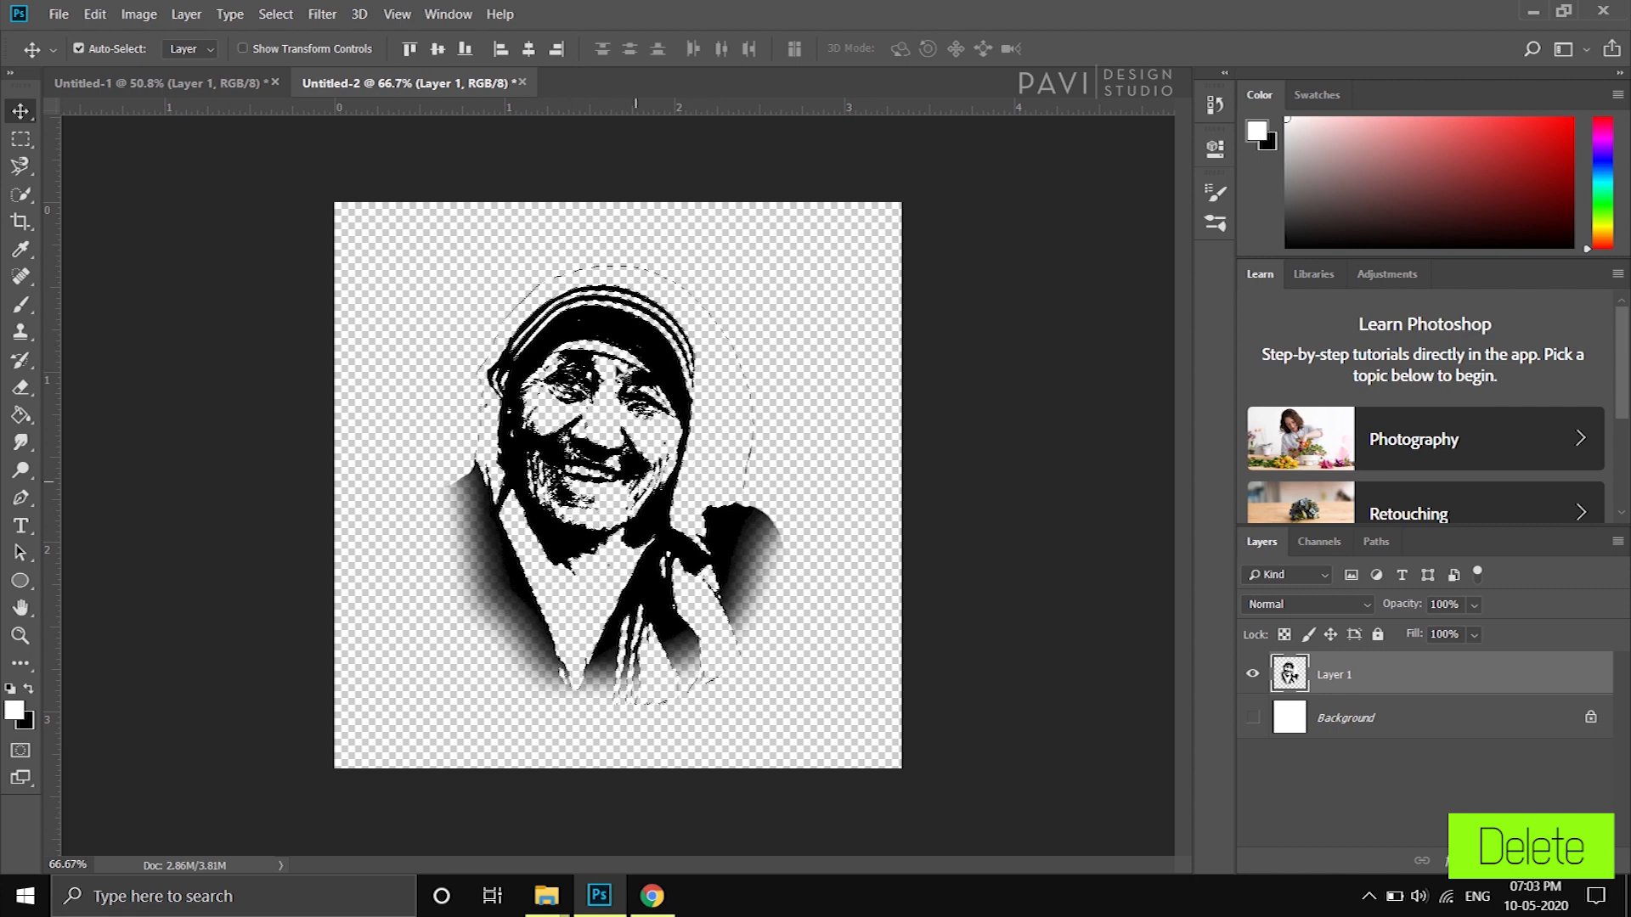
{"action": "key", "text": "ctrl+d"}
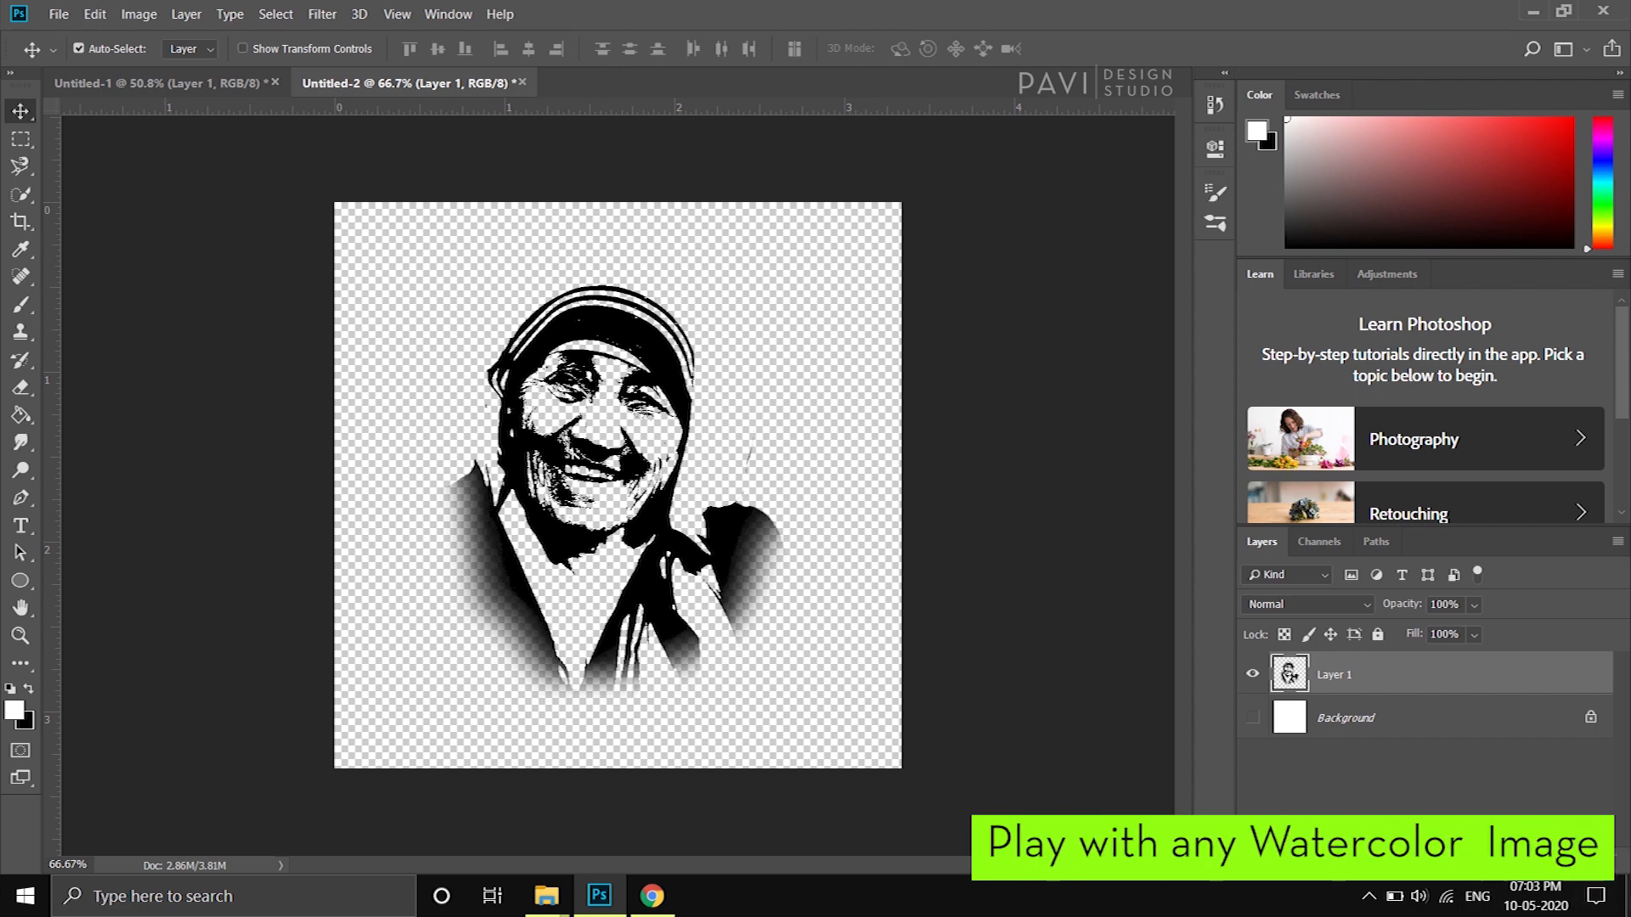
Place the watercolor image from the desktop above the portrait, rotated 90° and enlarged until it covers the whole figure.
{"action": "key", "text": "super+d"}
{"action": "left_click_drag", "start_coordinate": [362, 769], "coordinate": [671, 562]}
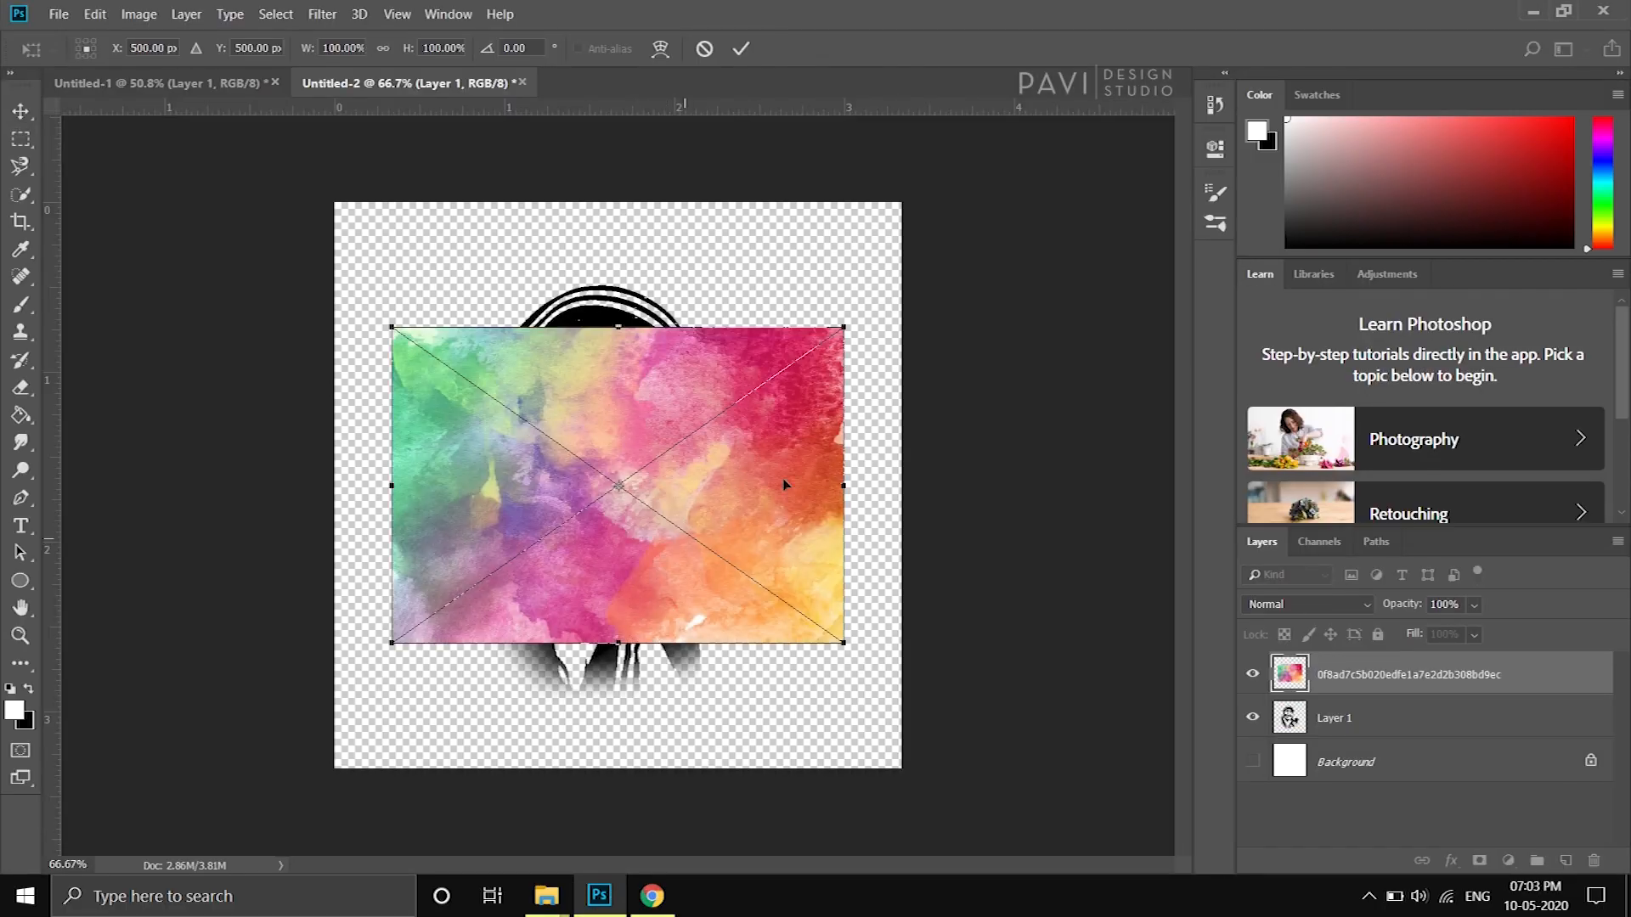
{"action": "left_click_drag", "start_coordinate": [876, 325], "coordinate": [793, 735]}
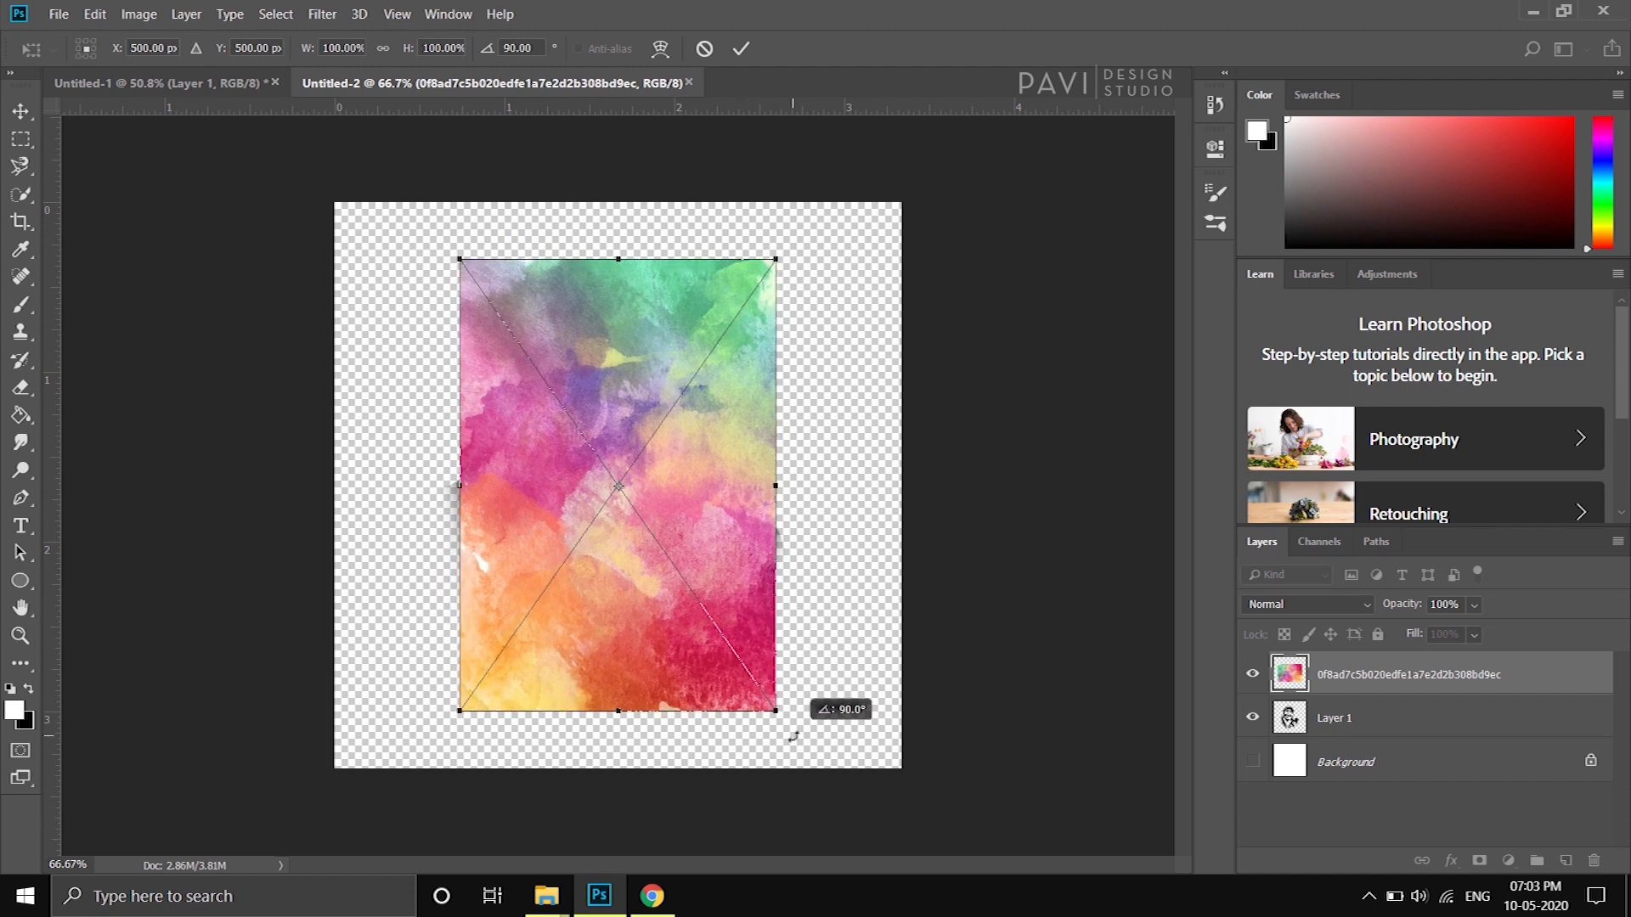
{"action": "left_click_drag", "start_coordinate": [773, 713], "coordinate": [816, 769]}
{"action": "mouse_move", "coordinate": [747, 571]}
{"action": "left_mouse_down"}
{"action": "mouse_move", "coordinate": [696, 529]}
{"action": "mouse_move", "coordinate": [729, 554]}
{"action": "mouse_move", "coordinate": [752, 559]}
{"action": "mouse_move", "coordinate": [723, 542]}
{"action": "mouse_move", "coordinate": [758, 551]}
{"action": "left_mouse_up"}
{"action": "left_click_drag", "start_coordinate": [797, 236], "coordinate": [826, 188]}
{"action": "mouse_move", "coordinate": [736, 422]}
{"action": "left_mouse_down"}
{"action": "mouse_move", "coordinate": [736, 442]}
{"action": "mouse_move", "coordinate": [759, 395]}
{"action": "mouse_move", "coordinate": [742, 395]}
{"action": "left_mouse_up"}
{"action": "left_click", "coordinate": [740, 49]}
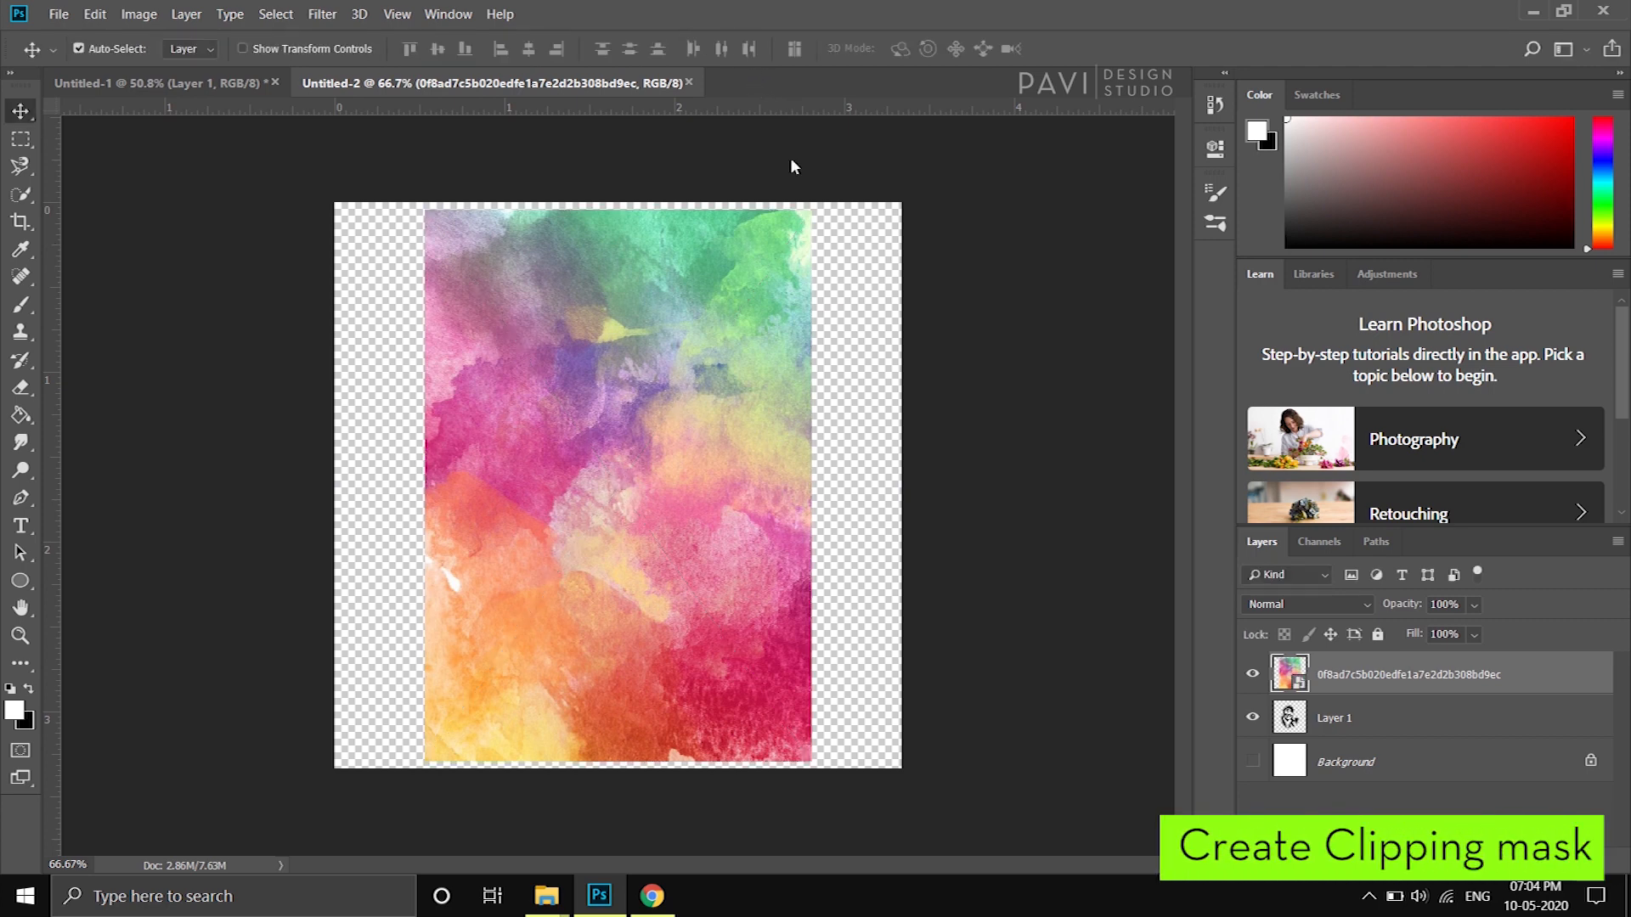
Clip the watercolor layer to the portrait layer below it with a clipping mask.
{"action": "right_click", "coordinate": [1602, 666]}
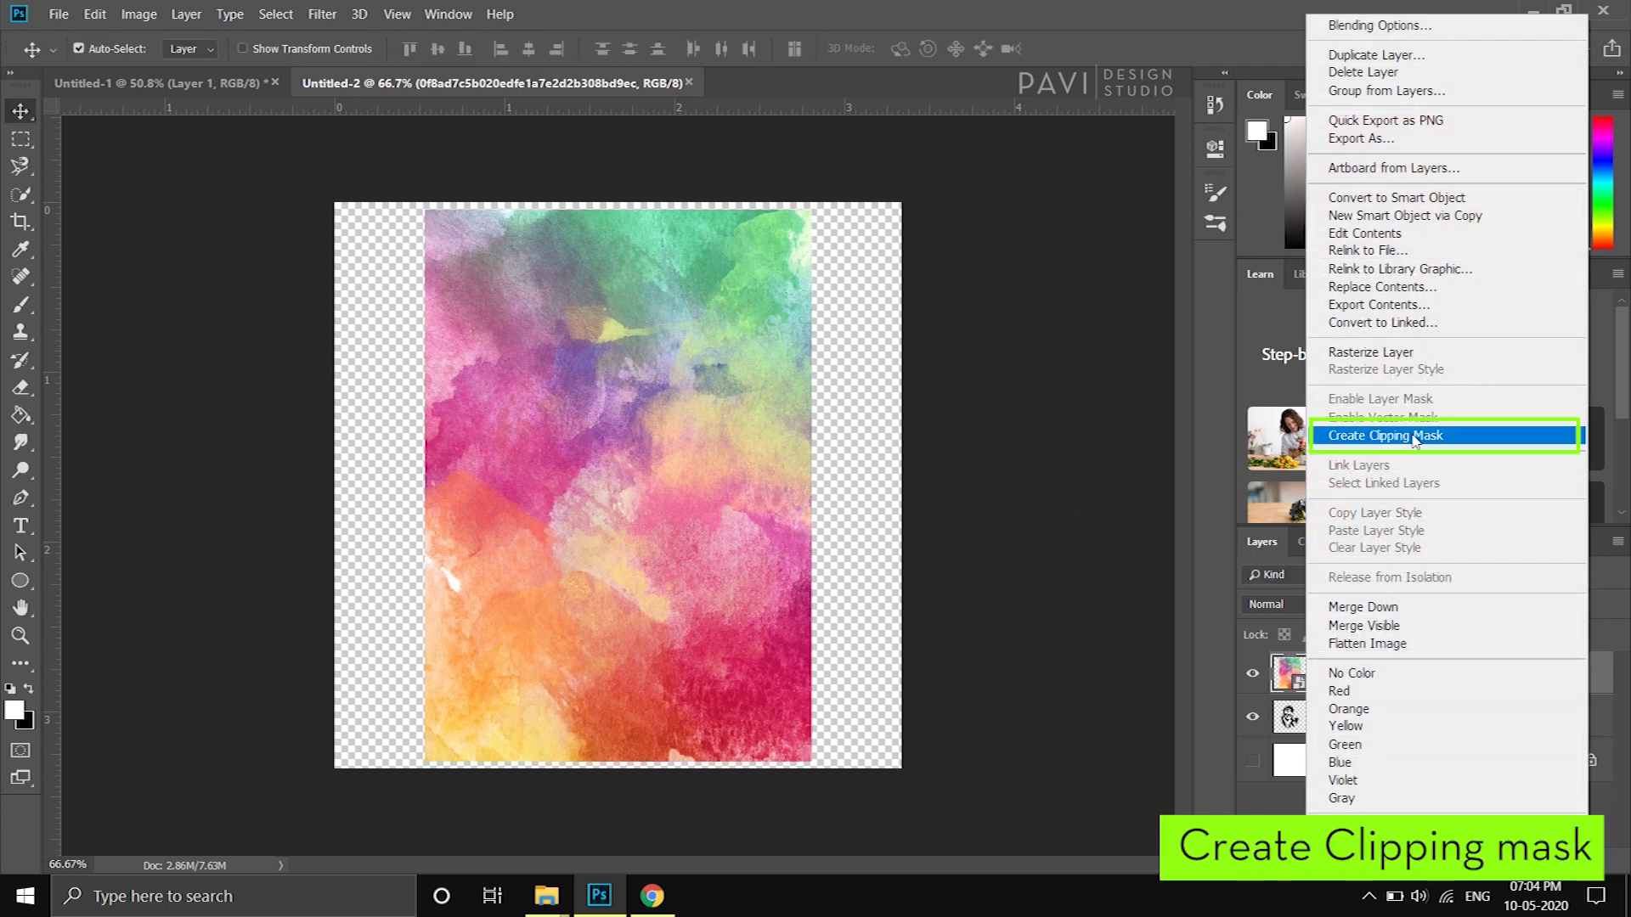
{"action": "left_click", "coordinate": [1402, 436]}
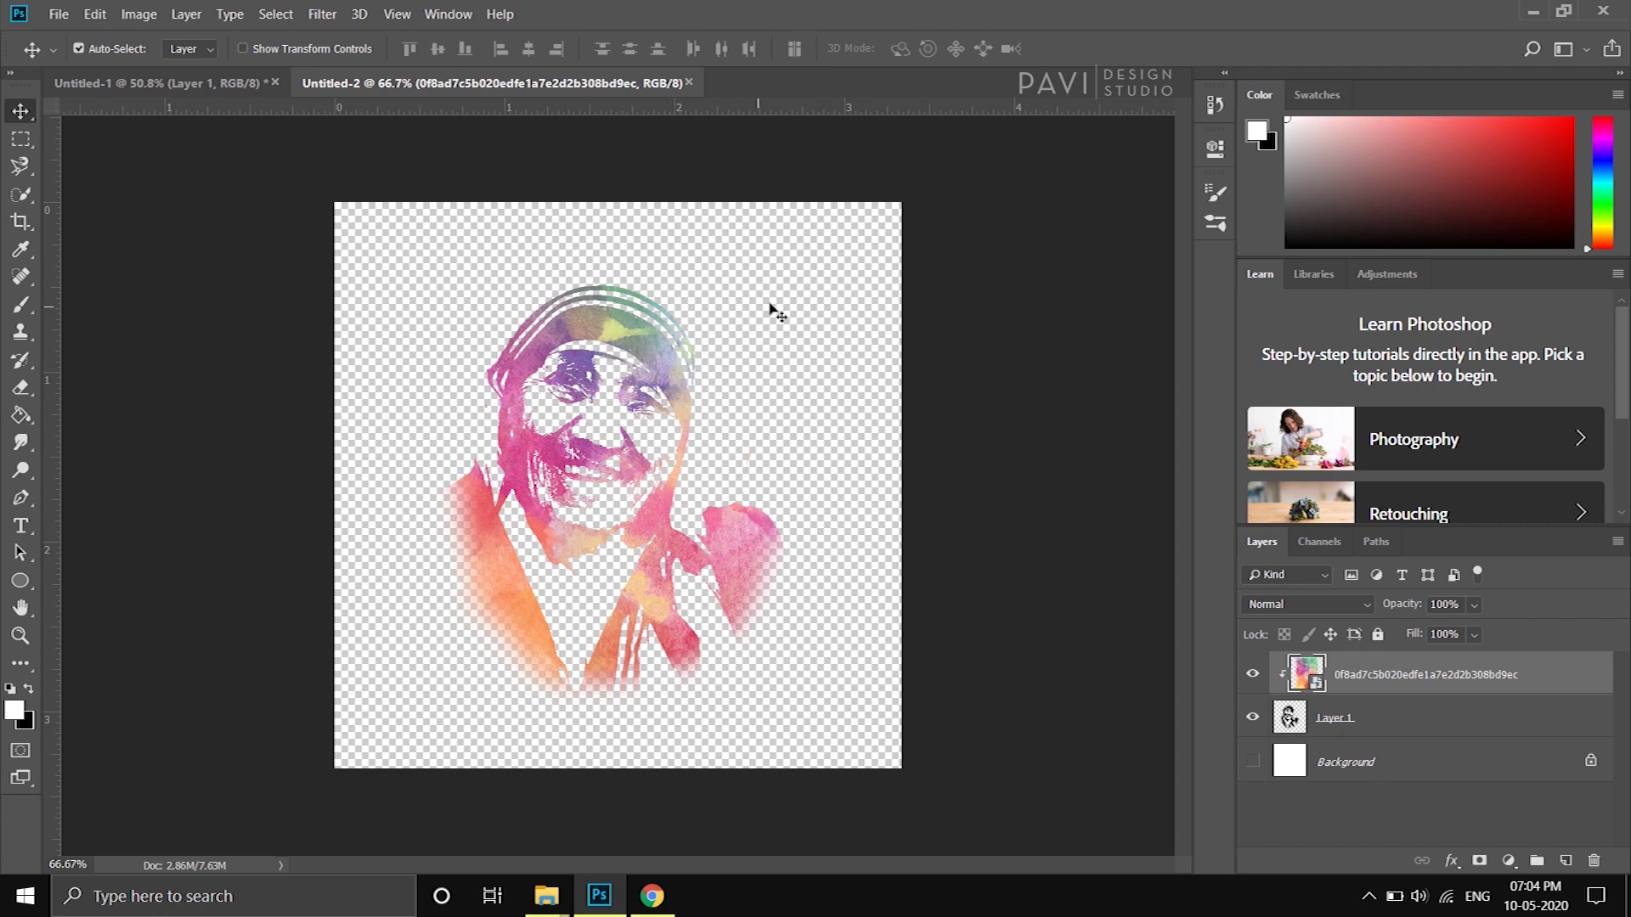
{"action": "key", "text": "ctrl+plus"}
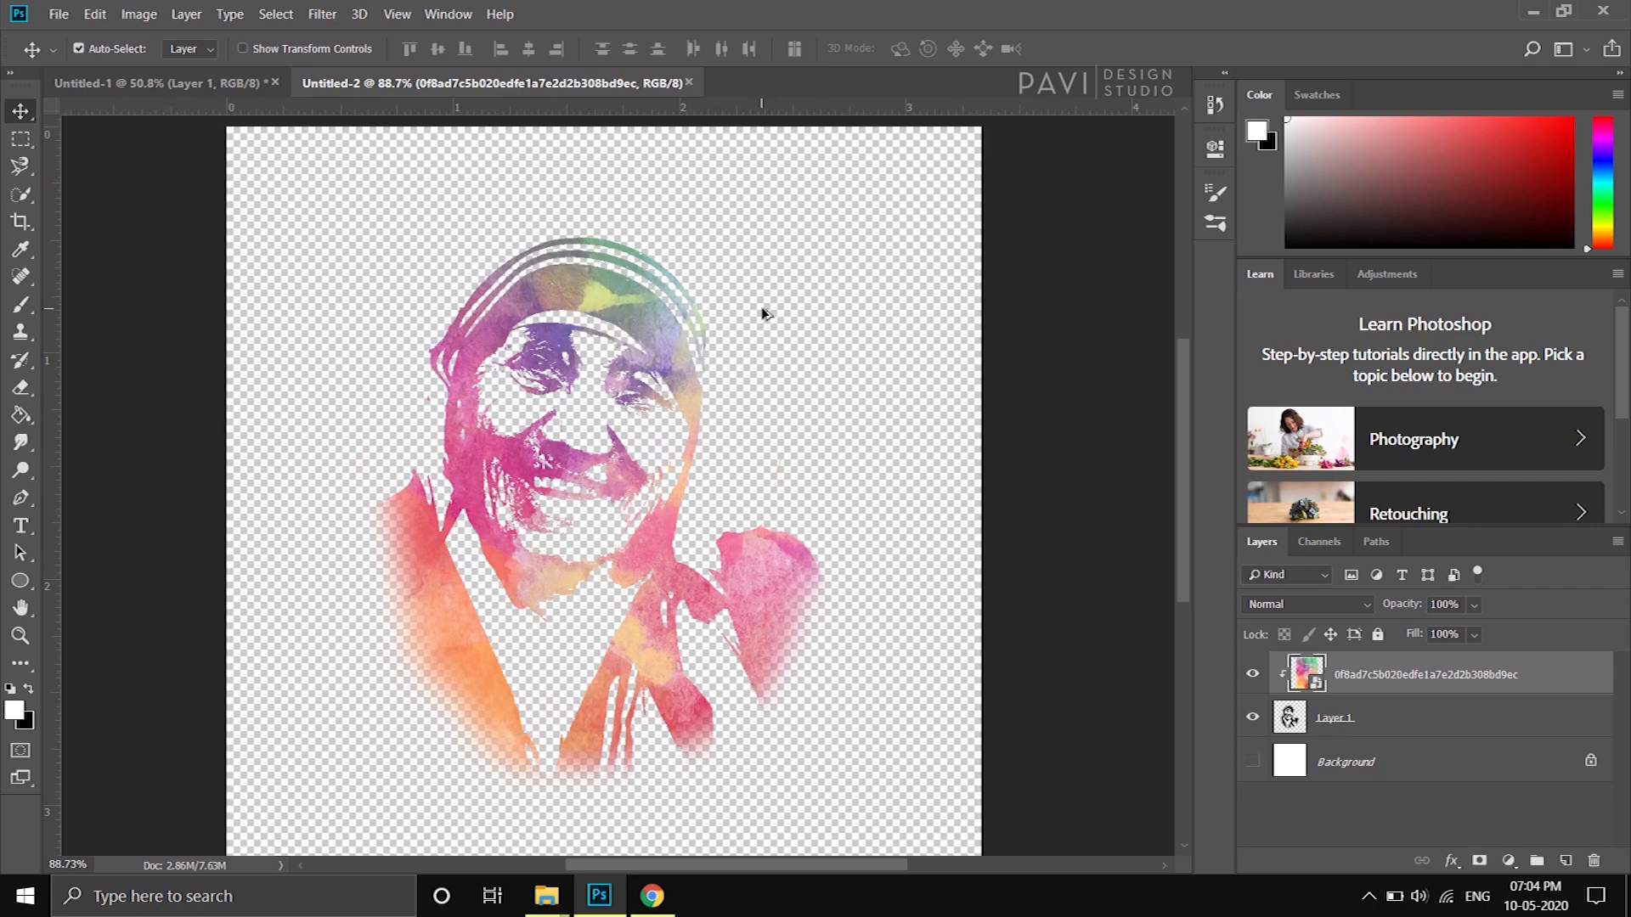
{"action": "scroll", "coordinate": [762, 314], "scroll_direction": "down", "scroll_amount": 1}
Enlarge the clipped watercolor layer slightly about its centre to shift the colours across the portrait.
{"action": "left_click", "coordinate": [1304, 677], "text": "ctrl"}
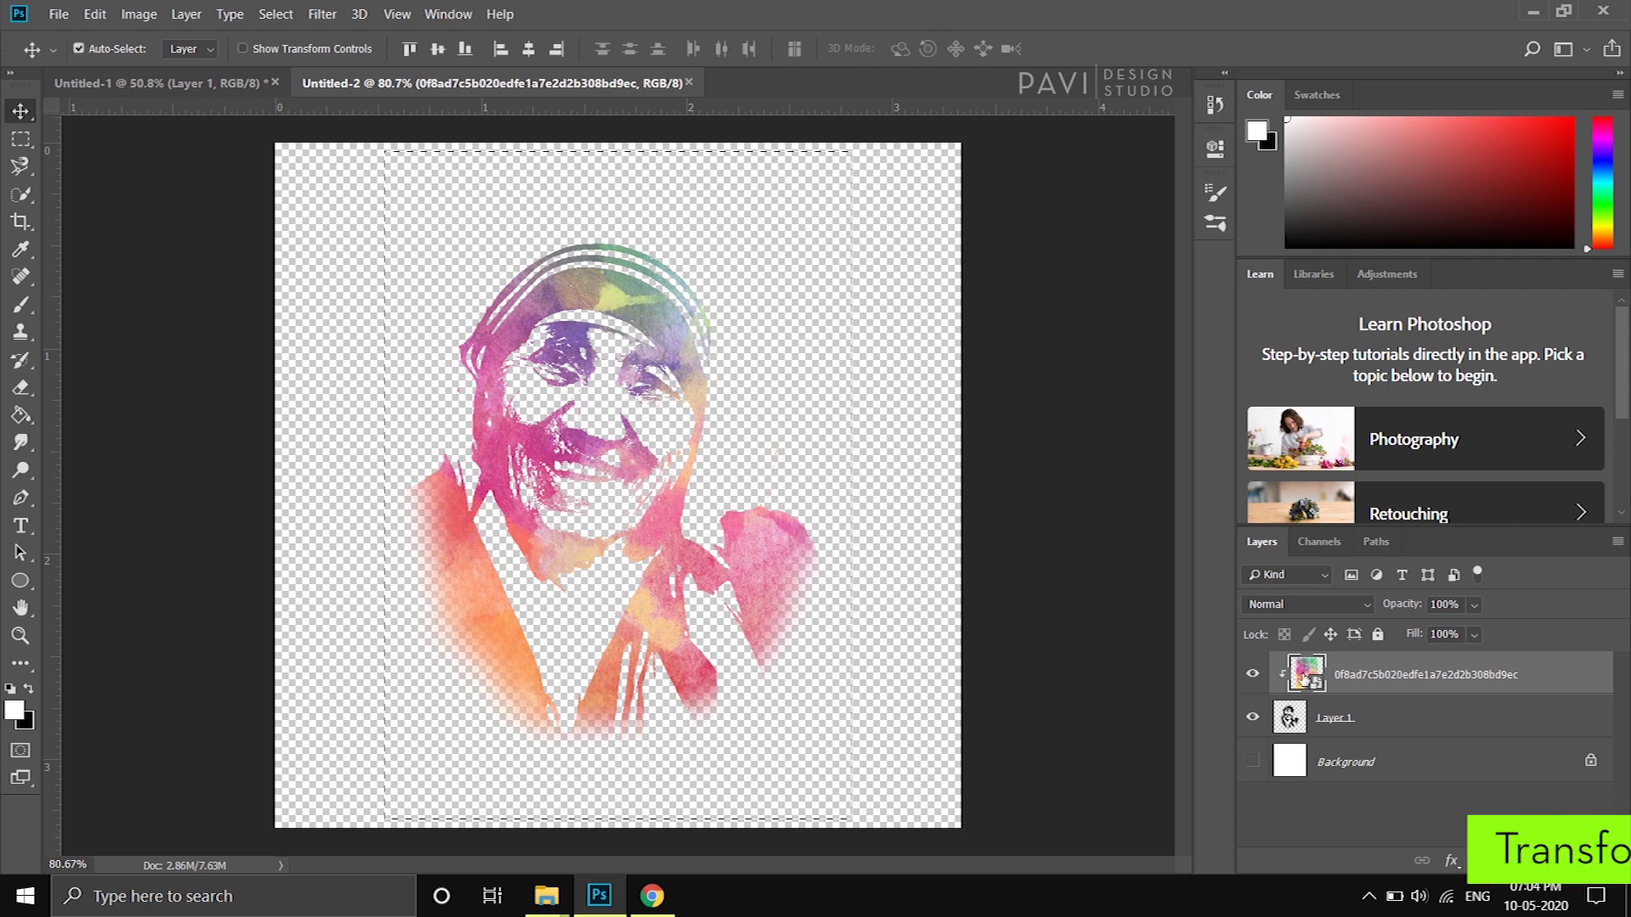
{"action": "key", "text": "ctrl+d"}
{"action": "scroll", "coordinate": [681, 561], "scroll_direction": "down", "scroll_amount": 2}
{"action": "scroll", "coordinate": [683, 552], "scroll_direction": "up", "scroll_amount": 1}
{"action": "key", "text": "ctrl+t"}
{"action": "left_click_drag", "start_coordinate": [817, 207], "coordinate": [874, 169]}
{"action": "left_click", "coordinate": [745, 48]}
{"action": "scroll", "coordinate": [639, 409], "scroll_direction": "up", "scroll_amount": 2}
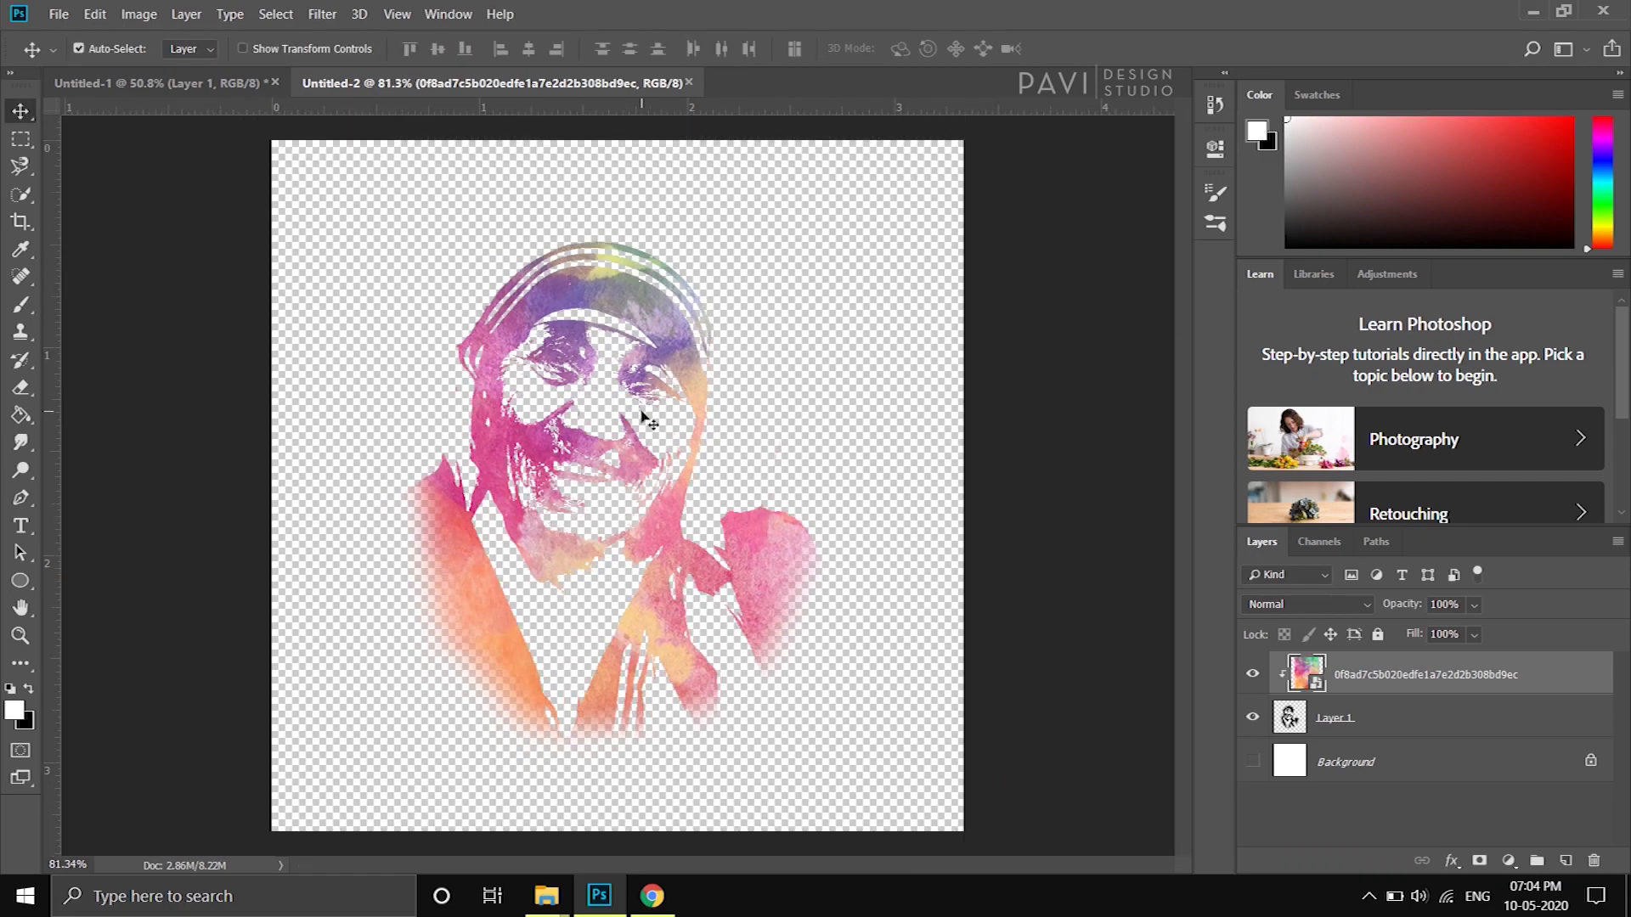
Select Layer 1 and set up the Brush tool with a splatter brush reduced to 250 px.
{"action": "left_click", "coordinate": [1373, 719]}
{"action": "scroll", "coordinate": [343, 361], "scroll_direction": "down", "scroll_amount": 1}
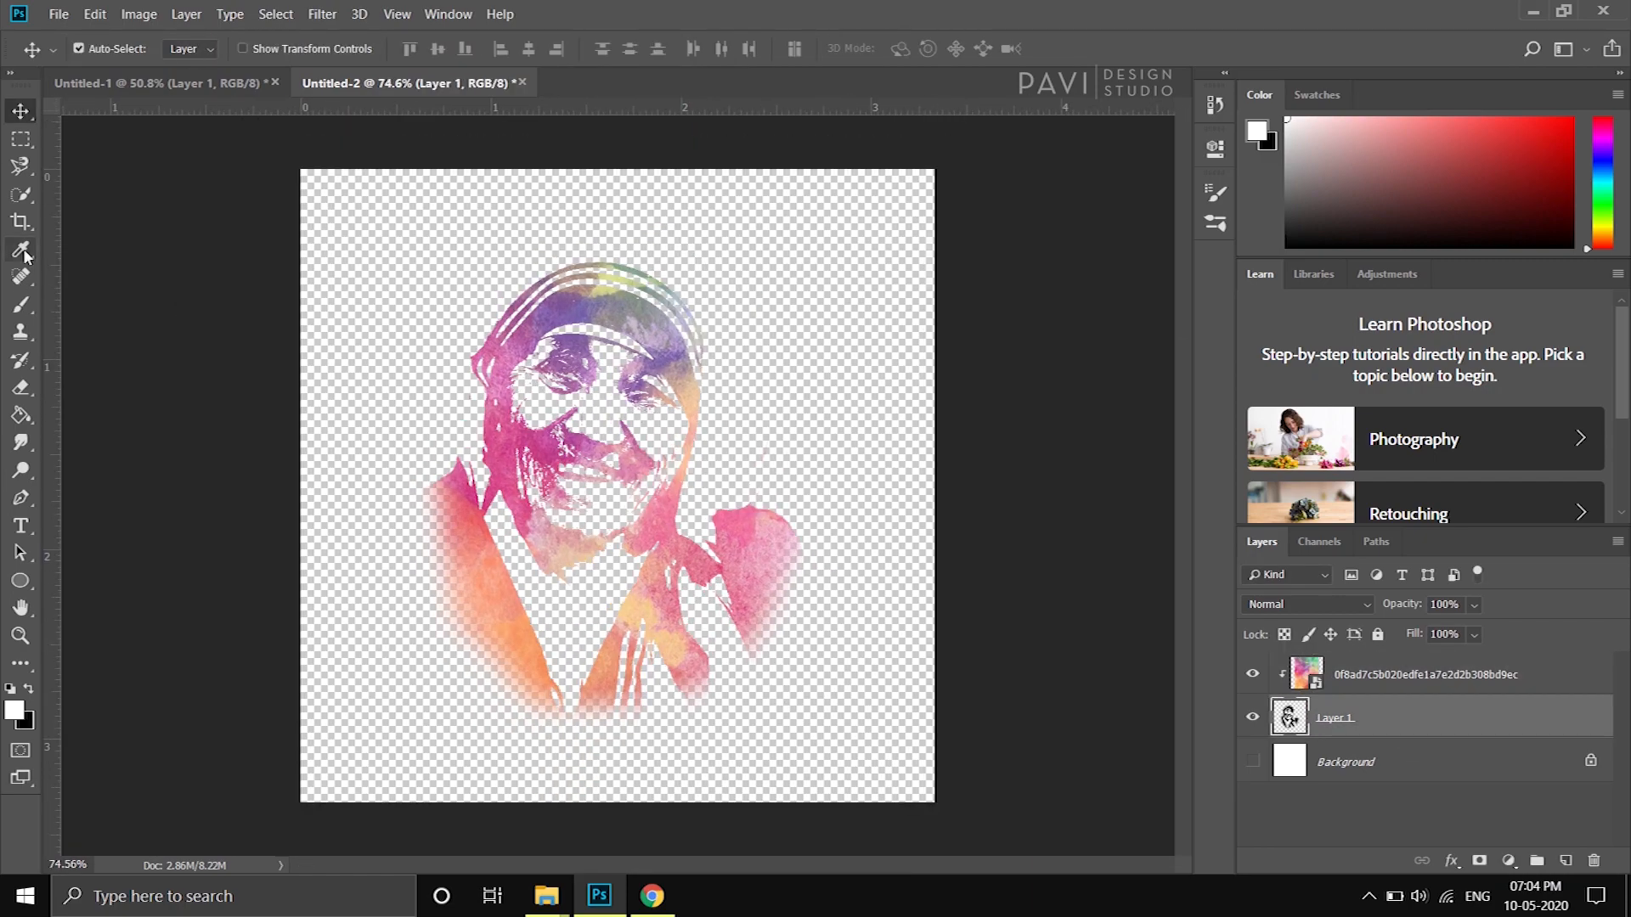
{"action": "left_click", "coordinate": [21, 304]}
{"action": "left_click", "coordinate": [112, 49]}
{"action": "scroll", "coordinate": [110, 303], "scroll_direction": "down", "scroll_amount": 2}
{"action": "left_click", "coordinate": [110, 302]}
{"action": "left_click", "coordinate": [1048, 8]}
{"action": "key", "text": "bracketleft"}
{"action": "key", "text": "bracketleft"}
{"action": "key", "text": "bracketleft"}
{"action": "key", "text": "bracketleft"}
{"action": "key", "text": "bracketleft"}
{"action": "key", "text": "bracketleft"}
{"action": "key", "text": "bracketleft"}
{"action": "key", "text": "bracketleft"}
{"action": "key", "text": "bracketleft"}
{"action": "key", "text": "bracketleft"}
{"action": "key", "text": "bracketleft"}
Try stamping paint splatters beside the portrait's shoulder on Layer 1, undoing each attempt.
{"action": "left_click", "coordinate": [395, 562]}
{"action": "key", "text": "ctrl+z"}
{"action": "right_click", "coordinate": [549, 557]}
{"action": "left_click", "coordinate": [345, 502]}
{"action": "key", "text": "ctrl+z"}
{"action": "left_click", "coordinate": [404, 523]}
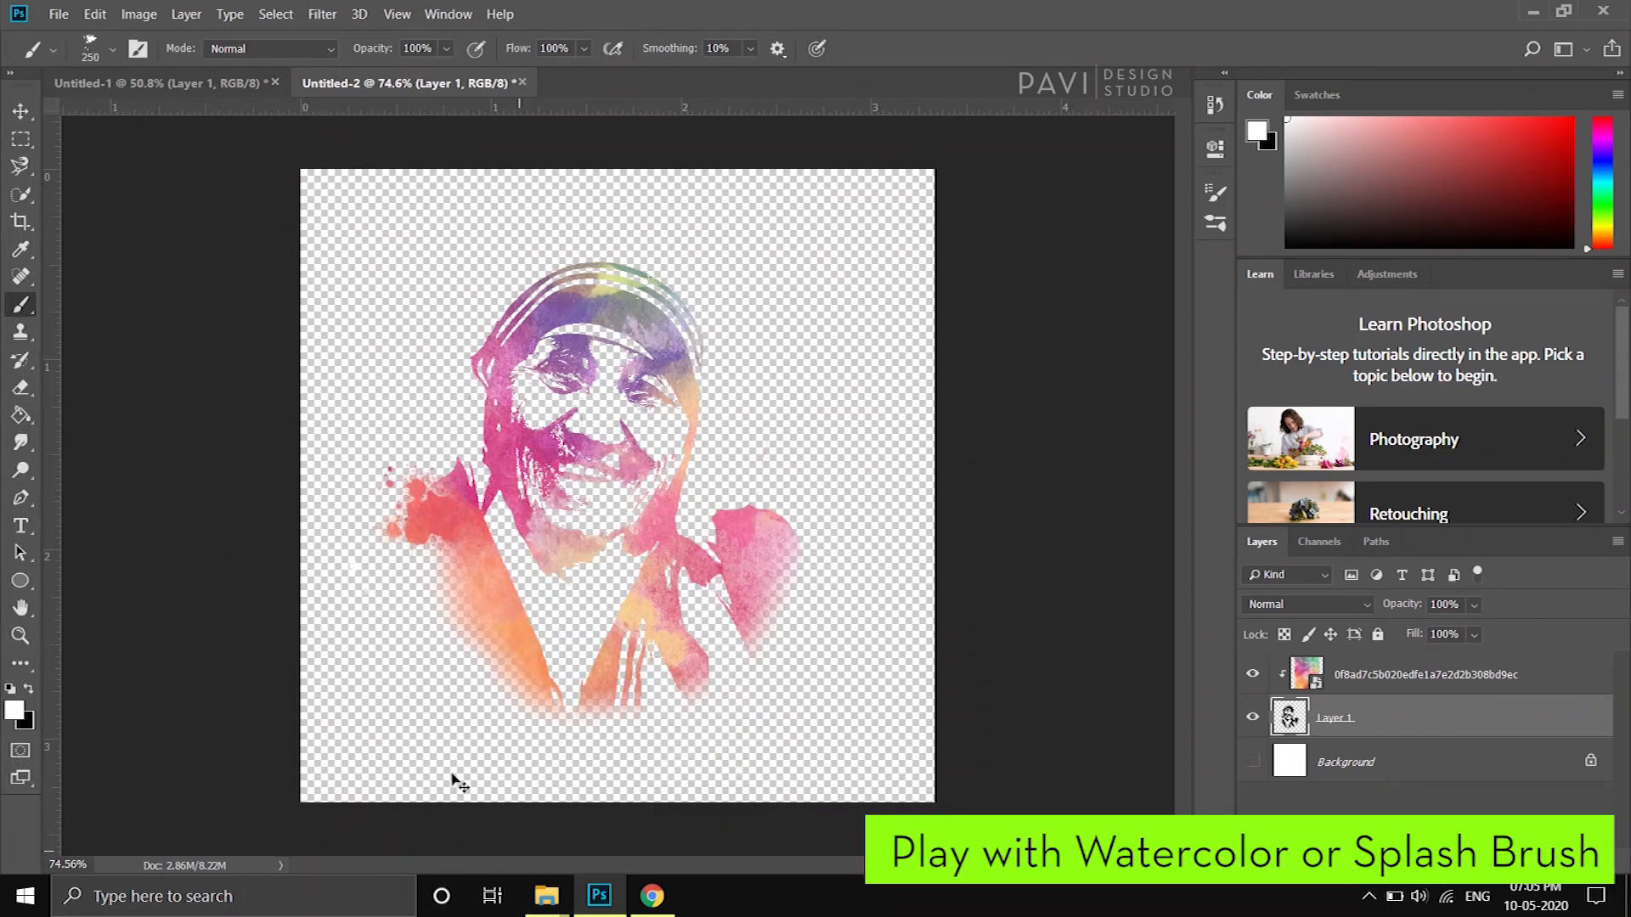
{"action": "key", "text": "ctrl+z"}
Try a splatter brush from the splatter_brushes_by_hawksmont set at 200 px beside the portrait's orange shoulder.
{"action": "left_click", "coordinate": [112, 50]}
{"action": "scroll", "coordinate": [125, 328], "scroll_direction": "down", "scroll_amount": 4}
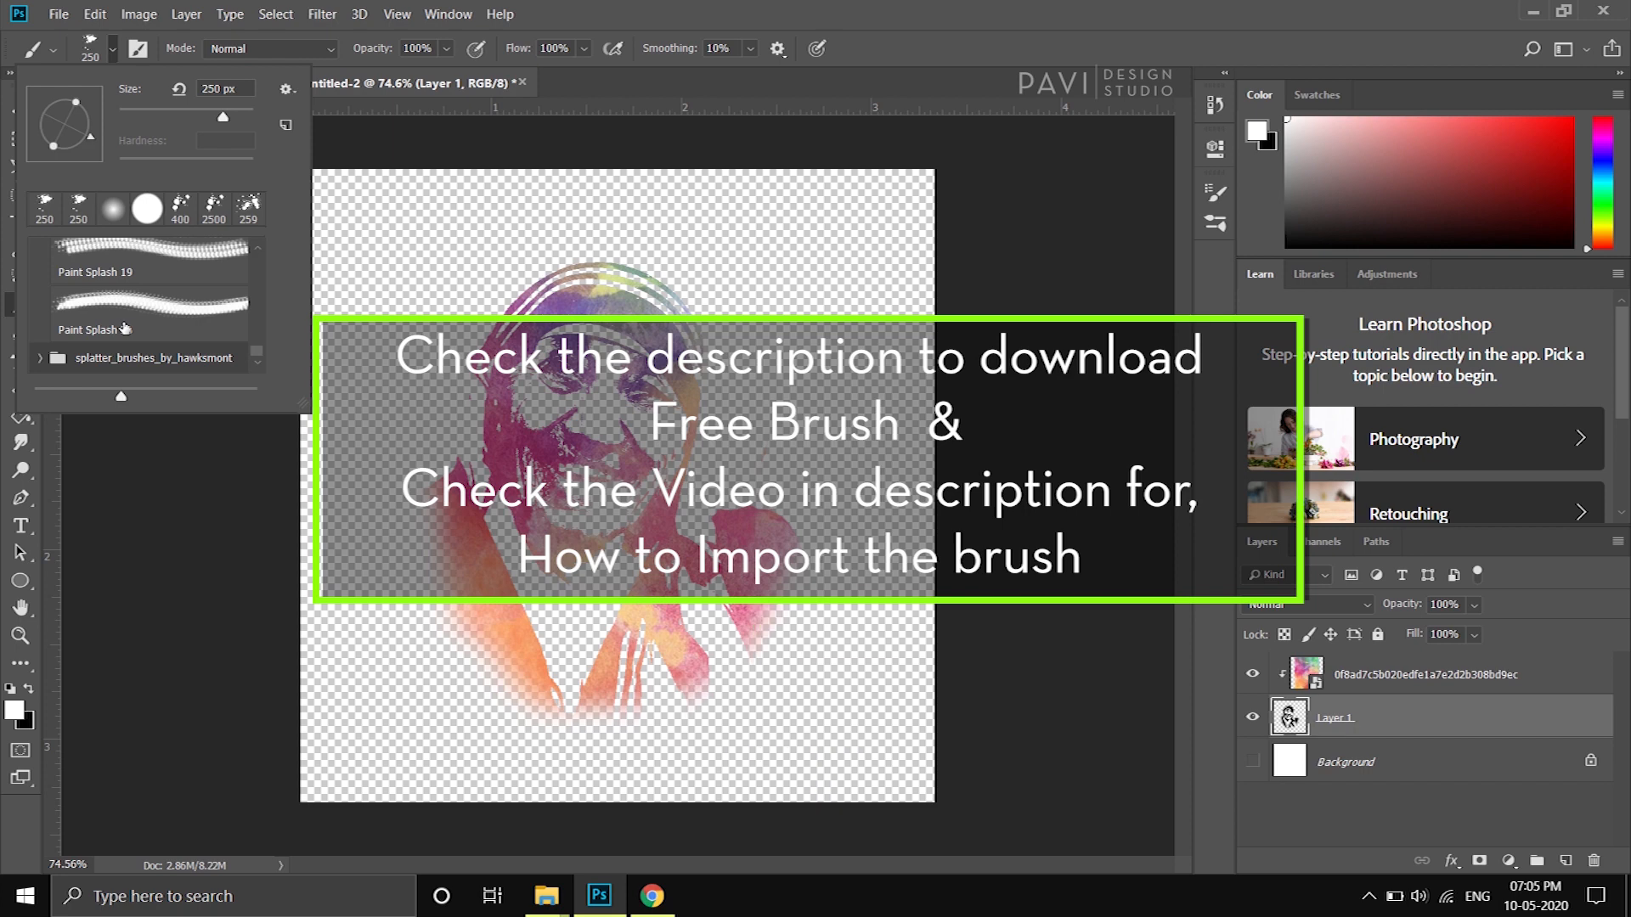
{"action": "left_click", "coordinate": [40, 359]}
{"action": "scroll", "coordinate": [128, 327], "scroll_direction": "down", "scroll_amount": 1}
{"action": "left_click", "coordinate": [151, 325]}
{"action": "left_click", "coordinate": [1194, 8]}
{"action": "key", "text": "bracketleft"}
{"action": "key", "text": "bracketleft"}
{"action": "key", "text": "bracketleft"}
{"action": "key", "text": "bracketleft"}
{"action": "left_click", "coordinate": [449, 610]}
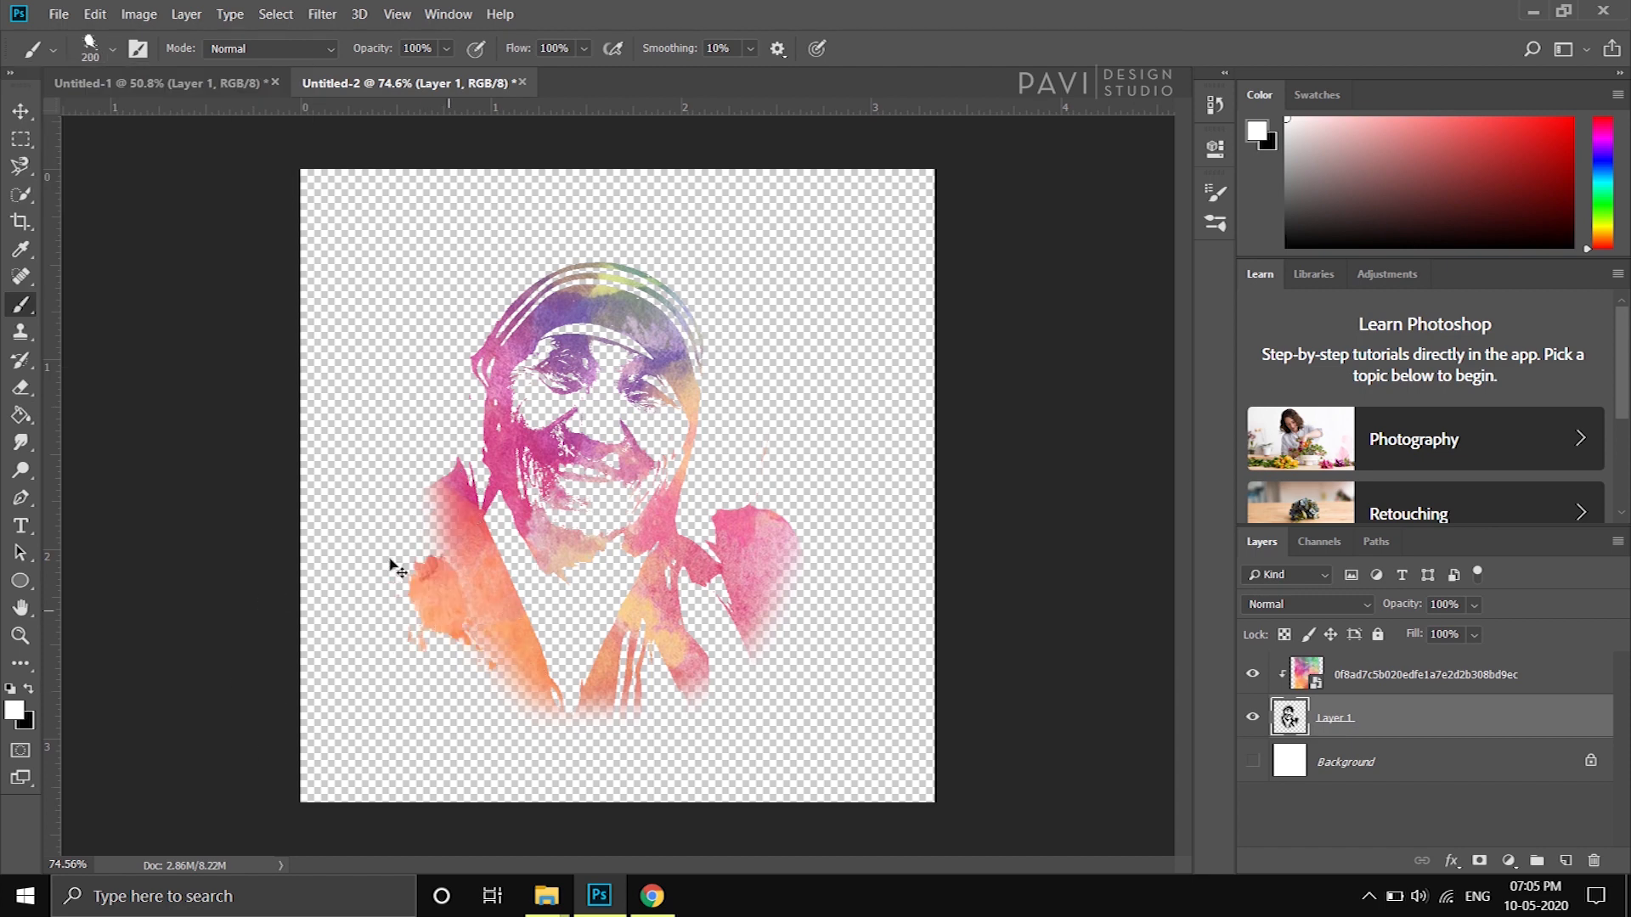
Undo the last splatter, show the white Background layer and try further stamps beside the orange shoulder, undoing each.
{"action": "key", "text": "ctrl+z"}
{"action": "left_click", "coordinate": [1252, 761]}
{"action": "left_click", "coordinate": [428, 552]}
{"action": "key", "text": "ctrl+z"}
{"action": "left_click", "coordinate": [421, 524]}
{"action": "key", "text": "ctrl+z"}
Try a different splatter brush at 175 px beside the orange shoulder and below the chest, undoing both stamps.
{"action": "left_click", "coordinate": [112, 49]}
{"action": "scroll", "coordinate": [175, 303], "scroll_direction": "down", "scroll_amount": 1}
{"action": "left_click", "coordinate": [174, 302]}
{"action": "left_click", "coordinate": [428, 625]}
{"action": "key", "text": "ctrl+z"}
{"action": "left_click", "coordinate": [624, 722]}
{"action": "key", "text": "ctrl+z"}
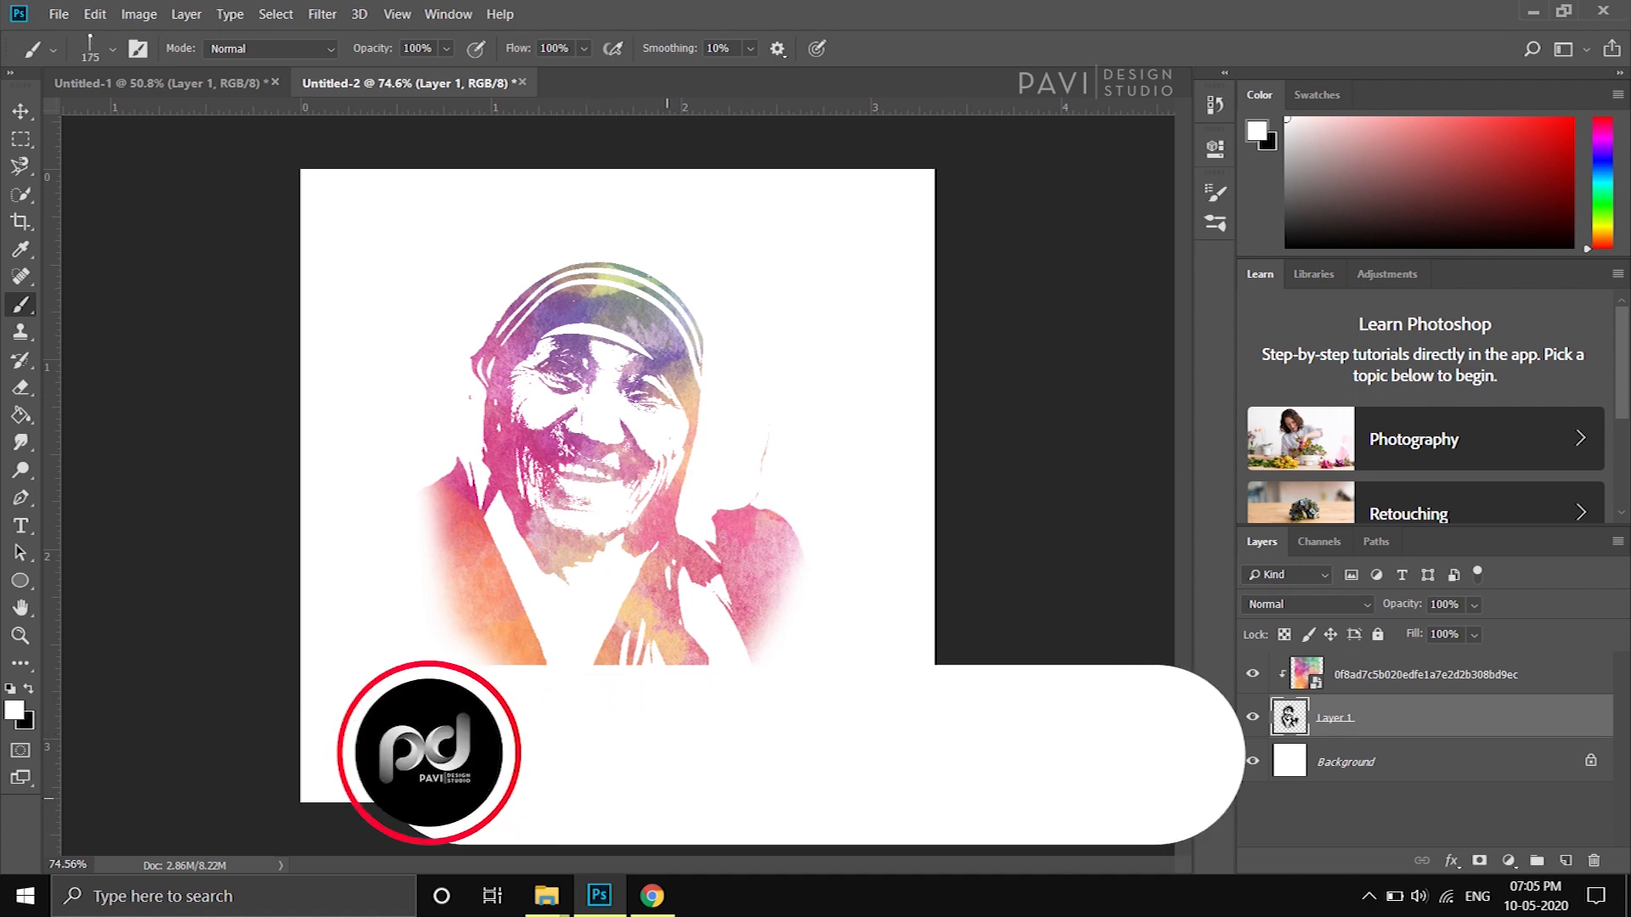
Try the same brush enlarged to 300 px over the pink shoulder, undoing the stamp.
{"action": "key", "text": "bracketright"}
{"action": "key", "text": "bracketright"}
{"action": "key", "text": "bracketright"}
{"action": "left_click", "coordinate": [770, 556]}
{"action": "key", "text": "ctrl+z"}
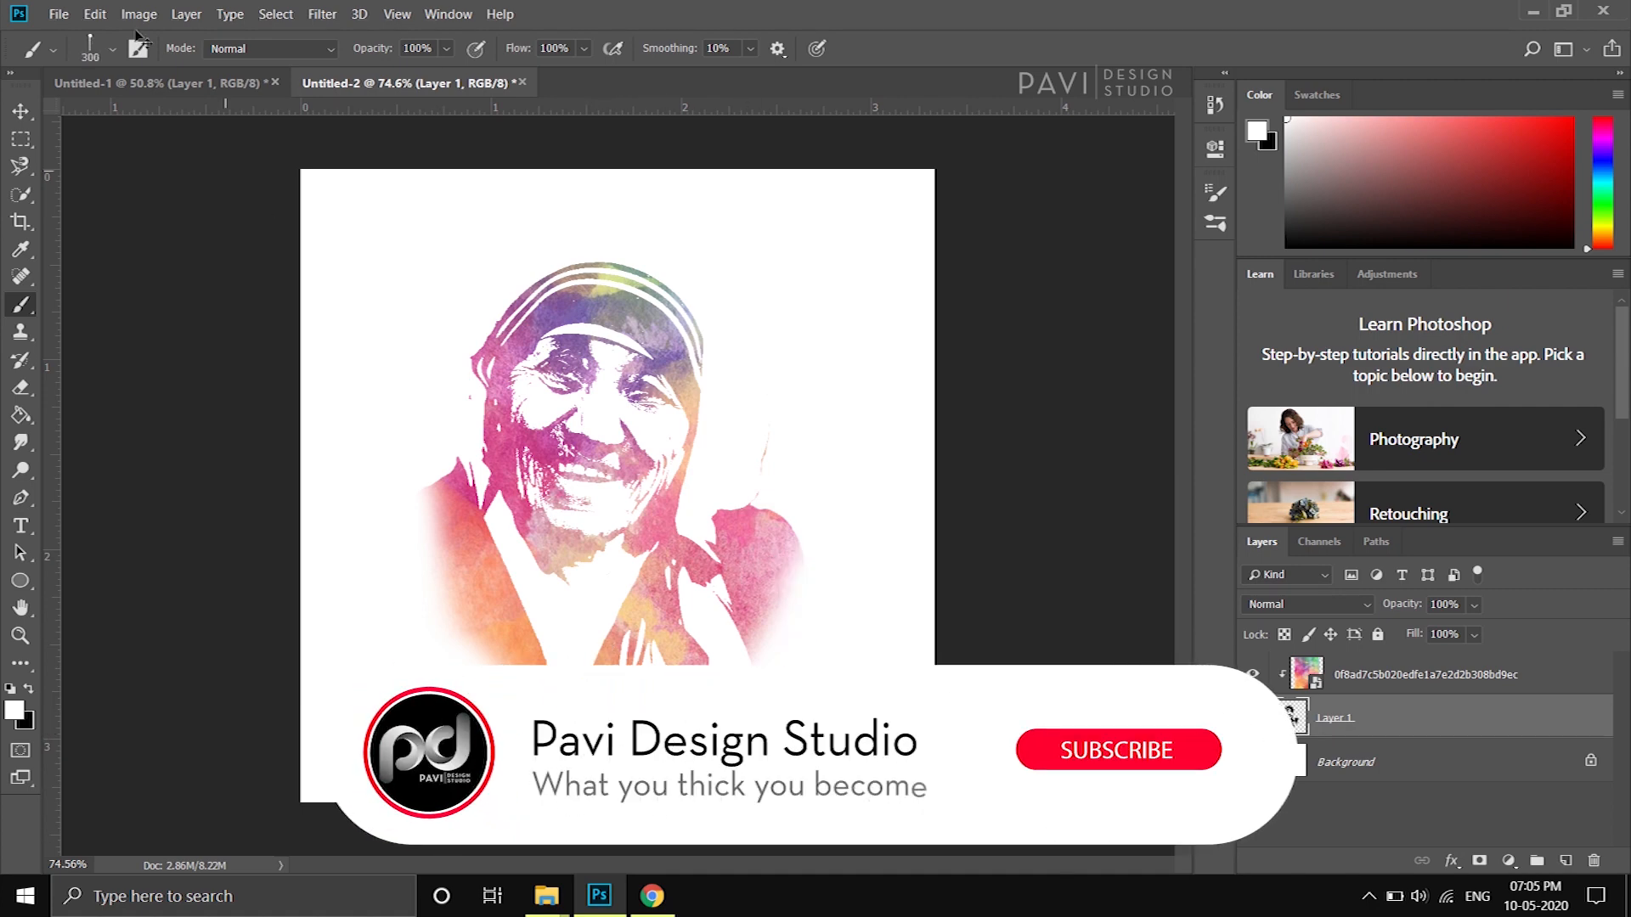
Choose a droplet-style paint splash brush and reduce its size to 200 px.
{"action": "left_click", "coordinate": [112, 49]}
{"action": "scroll", "coordinate": [160, 306], "scroll_direction": "down", "scroll_amount": 1}
{"action": "left_click", "coordinate": [159, 311]}
{"action": "scroll", "coordinate": [135, 318], "scroll_direction": "up", "scroll_amount": 3}
{"action": "double_click", "coordinate": [138, 276]}
{"action": "key", "text": "bracketleft"}
{"action": "key", "text": "bracketleft"}
{"action": "key", "text": "bracketleft"}
{"action": "key", "text": "bracketleft"}
{"action": "key", "text": "bracketleft"}
{"action": "key", "text": "bracketleft"}
{"action": "key", "text": "bracketleft"}
{"action": "key", "text": "bracketleft"}
{"action": "key", "text": "bracketleft"}
{"action": "key", "text": "bracketleft"}
{"action": "key", "text": "bracketleft"}
{"action": "key", "text": "bracketleft"}
{"action": "key", "text": "bracketleft"}
{"action": "key", "text": "bracketleft"}
{"action": "key", "text": "bracketleft"}
{"action": "key", "text": "bracketleft"}
{"action": "key", "text": "bracketleft"}
{"action": "key", "text": "bracketleft"}
{"action": "key", "text": "bracketleft"}
{"action": "key", "text": "bracketleft"}
Stamp paint splatters above and on the edge of the pink shoulder and beside the orange shoulder.
{"action": "left_click", "coordinate": [770, 450]}
{"action": "left_click", "coordinate": [753, 665]}
{"action": "key", "text": "ctrl+z"}
{"action": "left_click", "coordinate": [772, 590]}
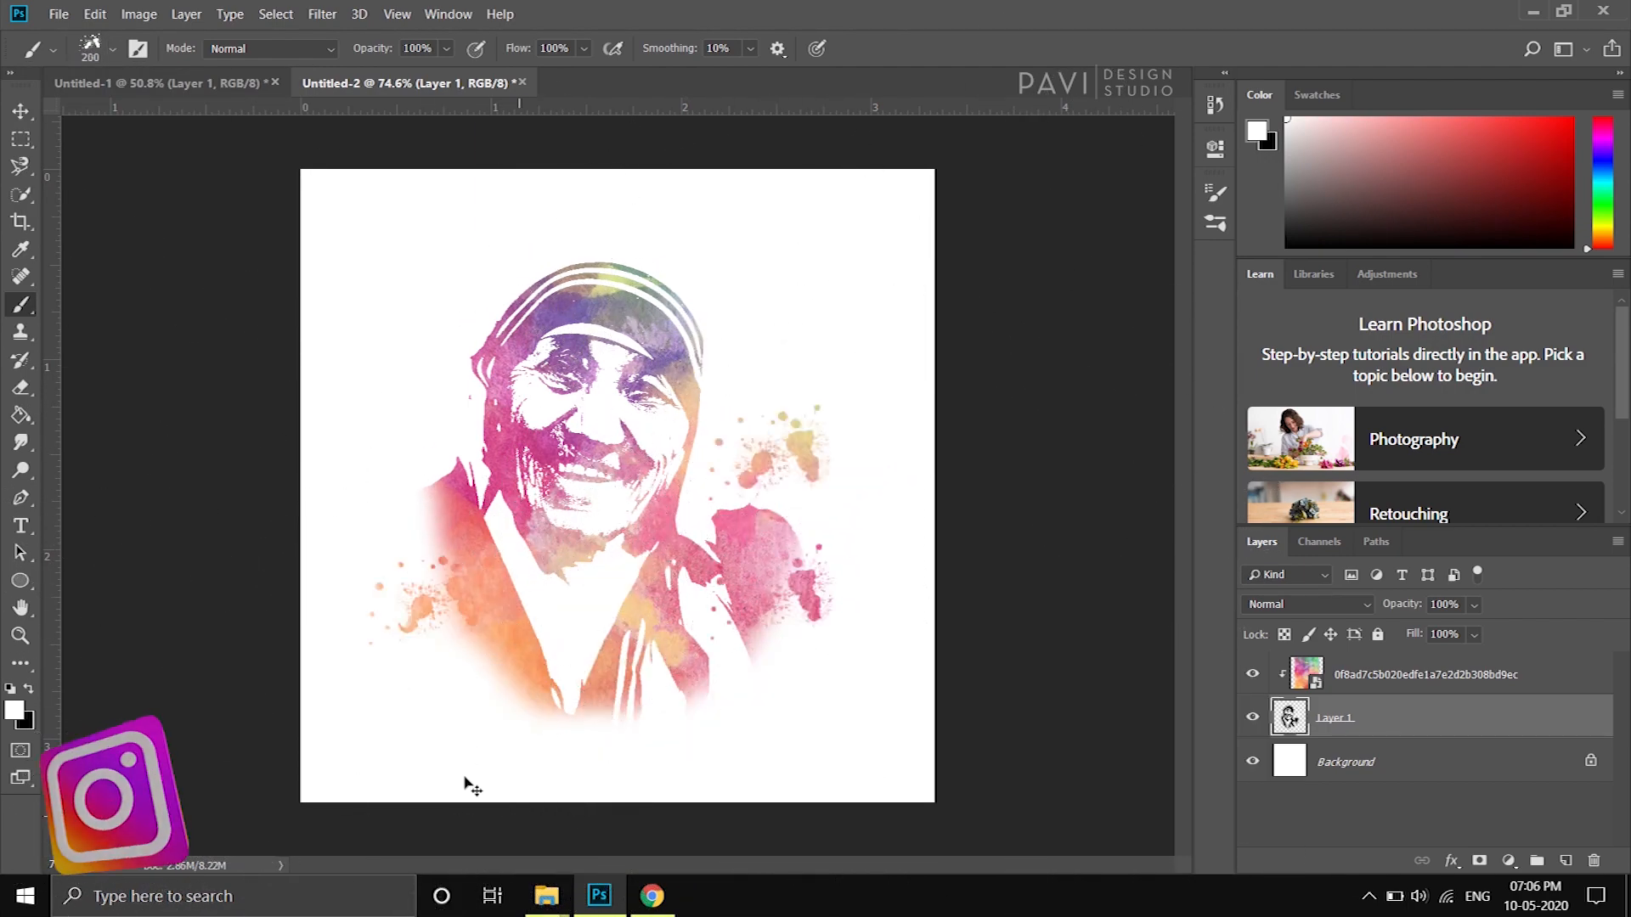
{"action": "left_click", "coordinate": [429, 531]}
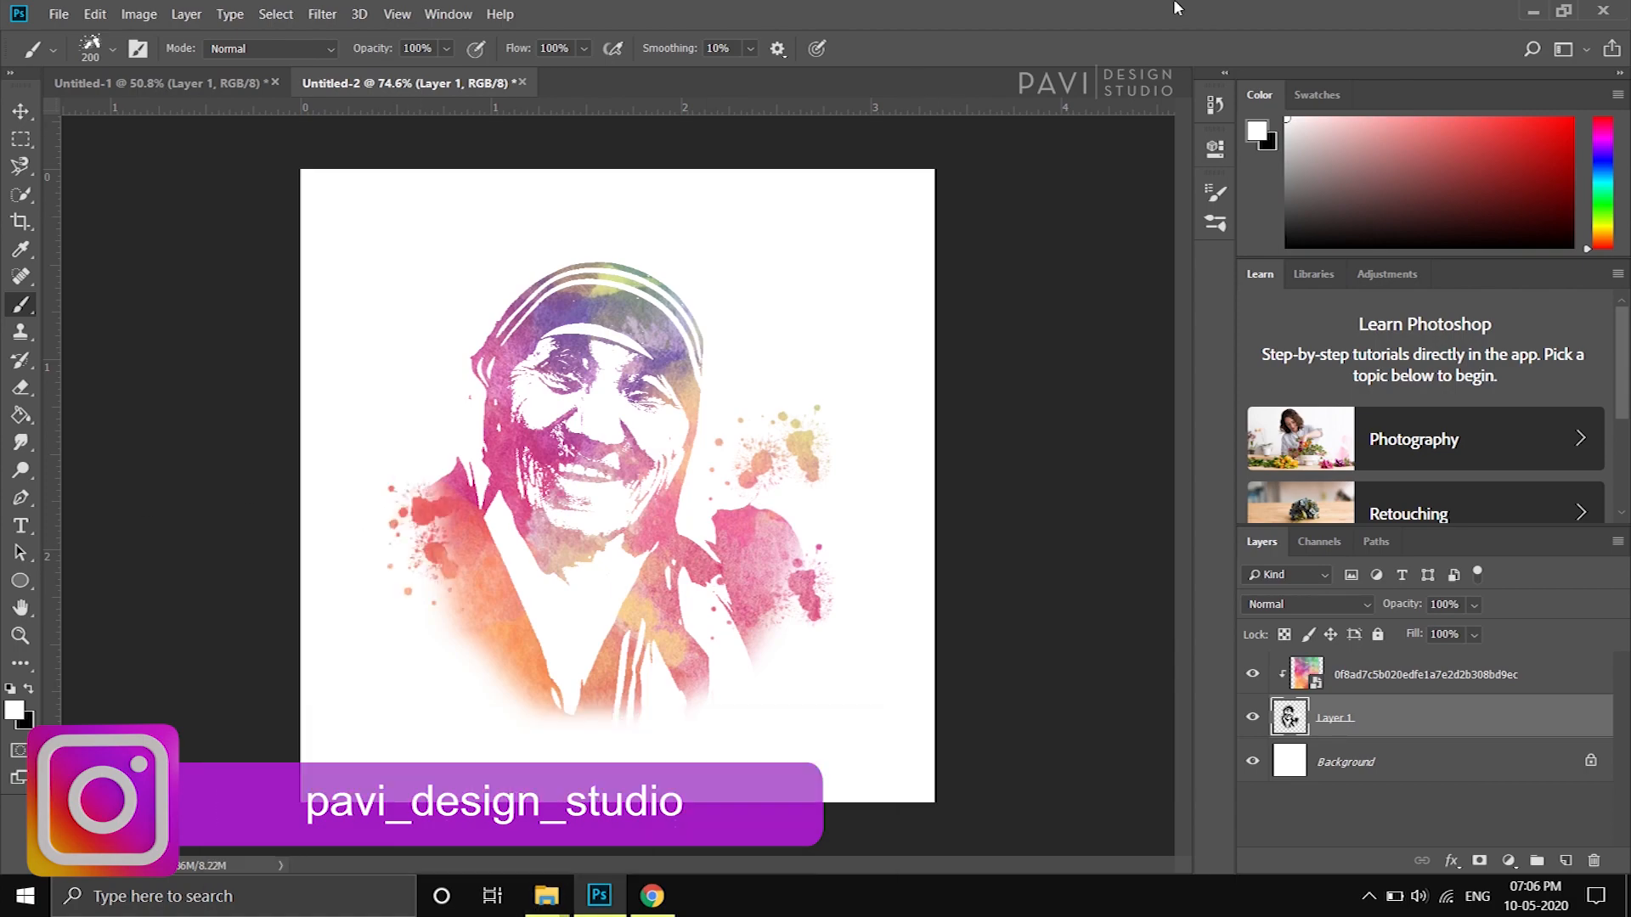
Switch to another paint splash brush, reduce it to 250 px and stamp it at the lower end of the orange shoulder.
{"action": "left_click", "coordinate": [112, 53]}
{"action": "scroll", "coordinate": [141, 317], "scroll_direction": "up", "scroll_amount": 3}
{"action": "double_click", "coordinate": [141, 317]}
{"action": "key", "text": "bracketleft"}
{"action": "key", "text": "bracketleft"}
{"action": "key", "text": "bracketleft"}
{"action": "key", "text": "bracketleft"}
{"action": "key", "text": "bracketleft"}
{"action": "key", "text": "bracketleft"}
{"action": "key", "text": "bracketleft"}
{"action": "key", "text": "bracketleft"}
{"action": "key", "text": "bracketleft"}
{"action": "key", "text": "bracketleft"}
{"action": "key", "text": "bracketleft"}
{"action": "key", "text": "bracketleft"}
{"action": "key", "text": "bracketleft"}
{"action": "key", "text": "bracketleft"}
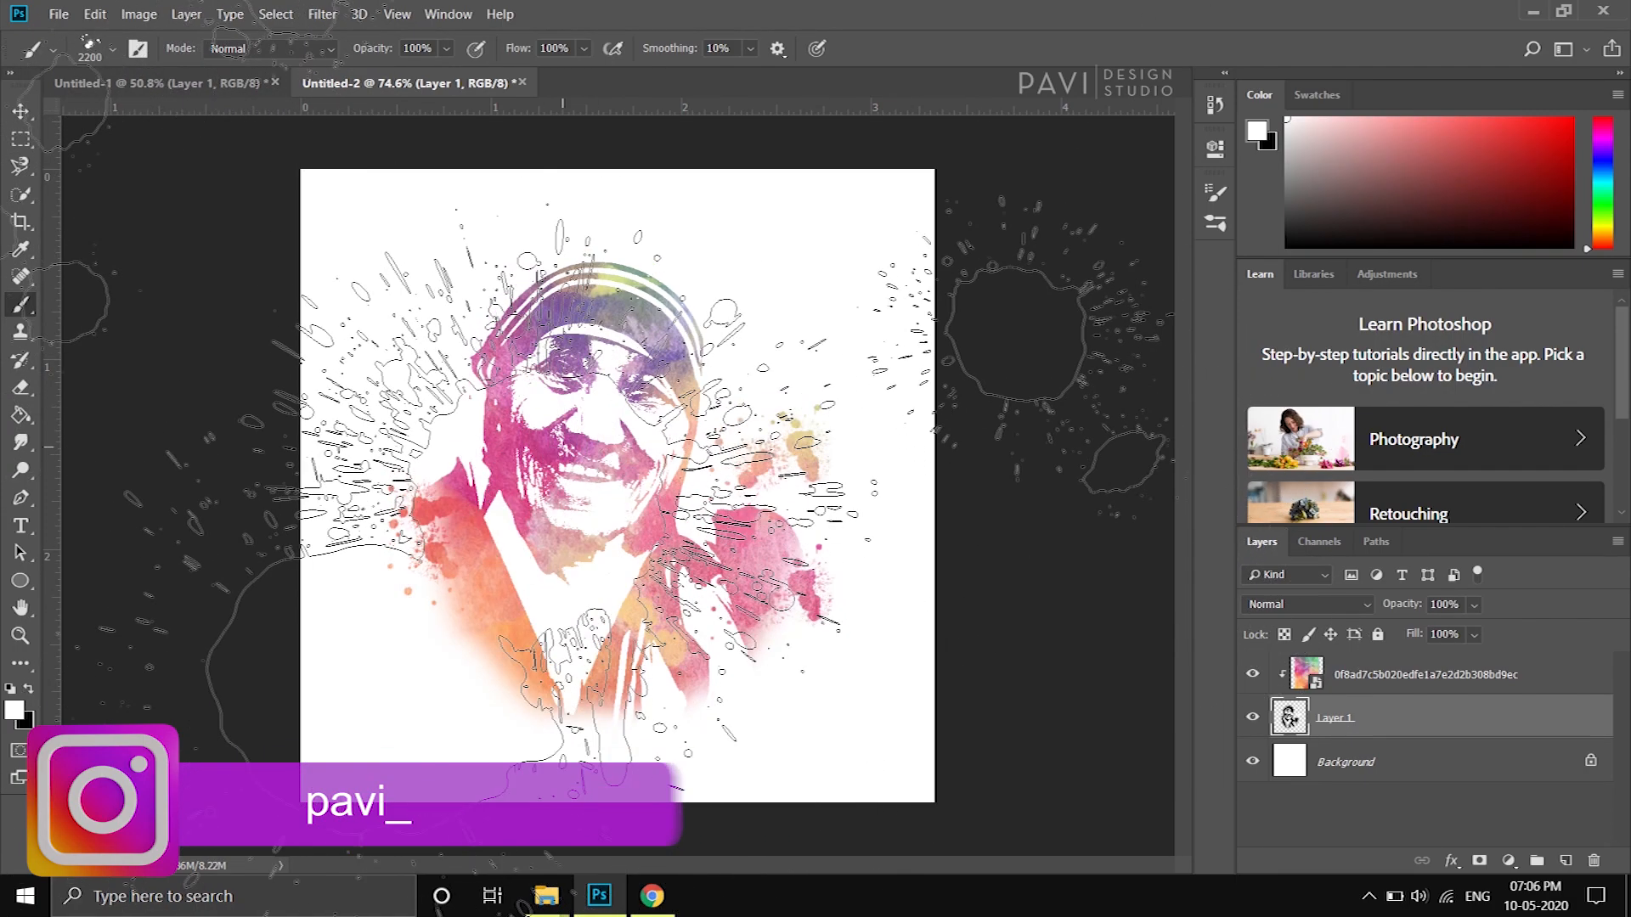
{"action": "left_click", "coordinate": [545, 704]}
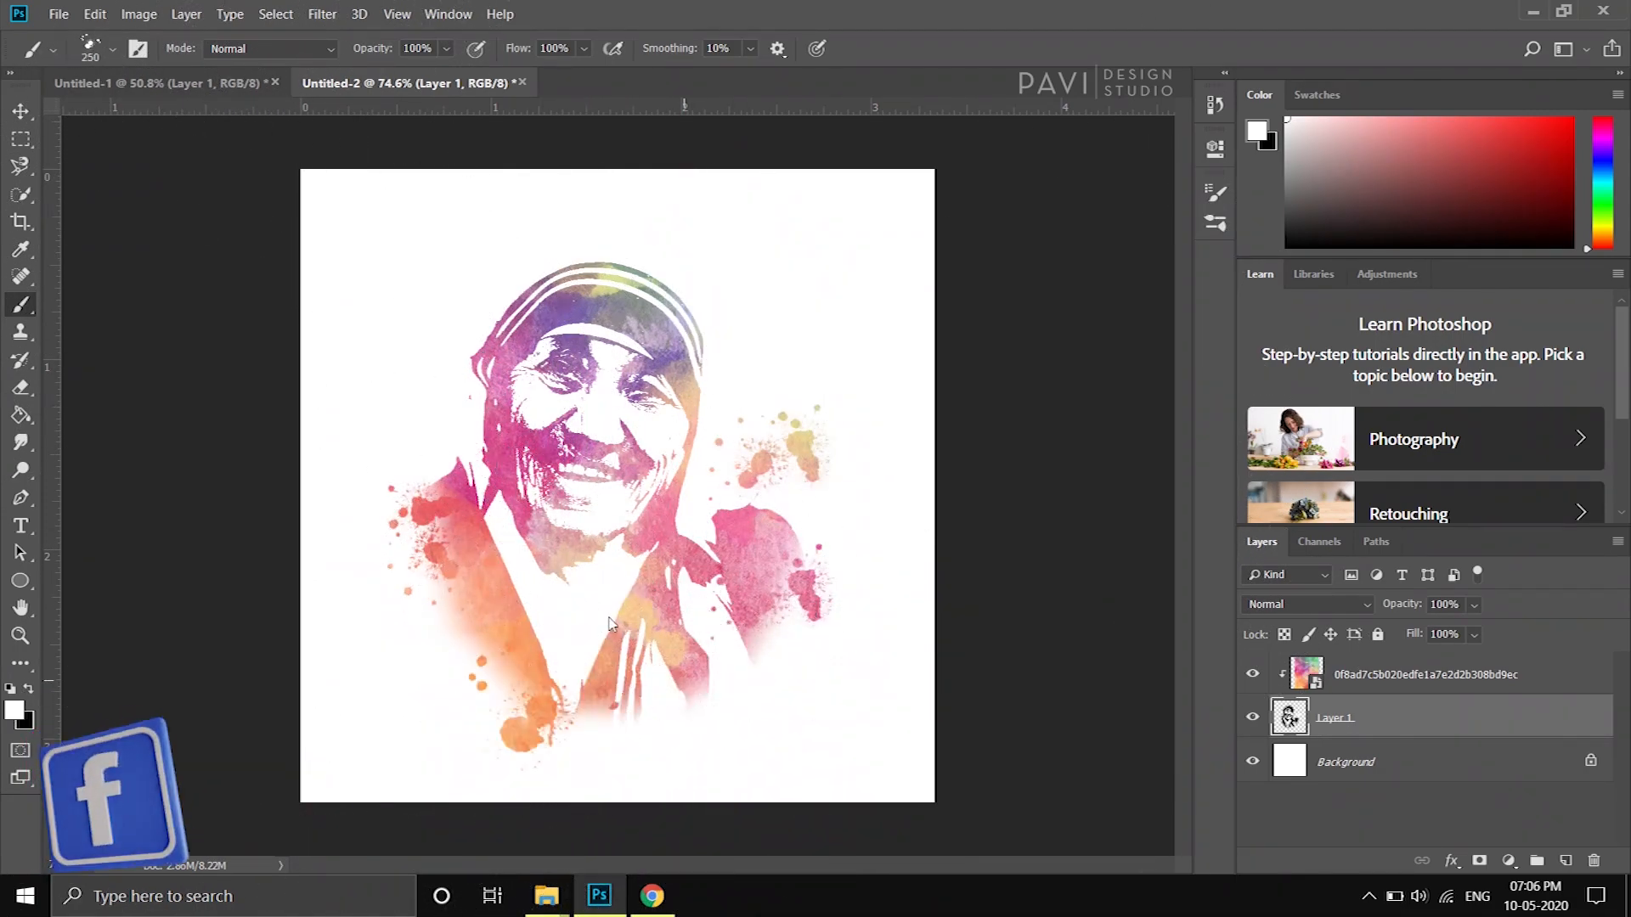
Turn the brush tip around, reduce it to 200 px and stamp splatters below the pink shoulder.
{"action": "right_click", "coordinate": [752, 633]}
{"action": "left_click_drag", "start_coordinate": [833, 584], "coordinate": [779, 584]}
{"action": "key", "text": "Return"}
{"action": "key", "text": "bracketleft"}
{"action": "left_click", "coordinate": [711, 686]}
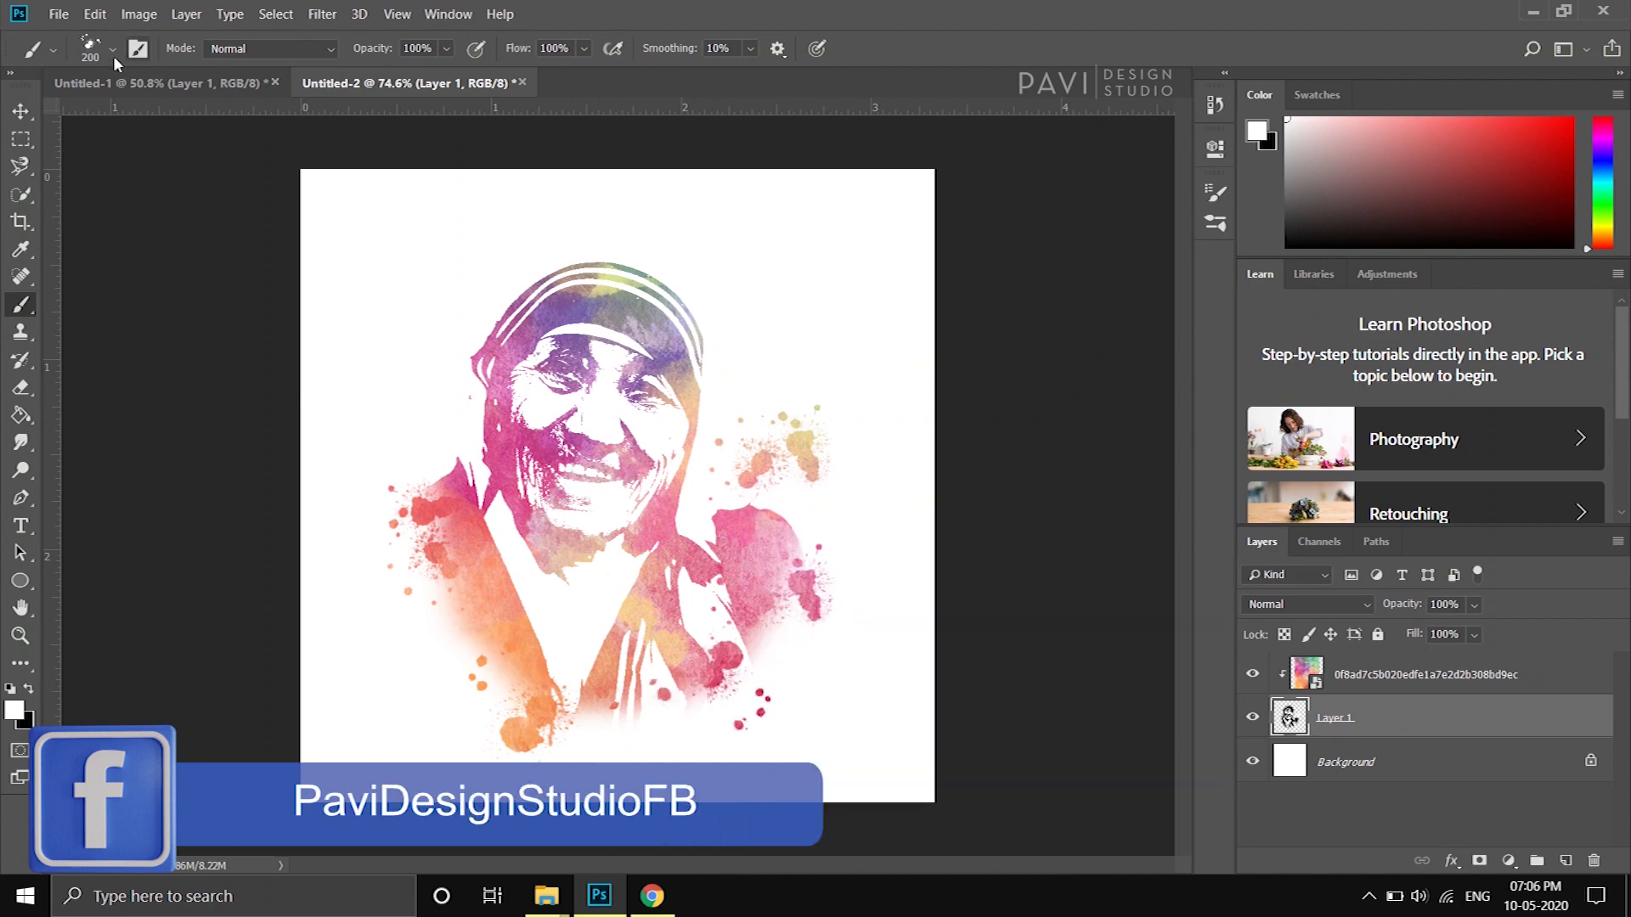
Choose the Splat3 brush and reduce its size to 200 px.
{"action": "left_click", "coordinate": [112, 49]}
{"action": "scroll", "coordinate": [141, 317], "scroll_direction": "down", "scroll_amount": 2}
{"action": "left_click", "coordinate": [149, 323]}
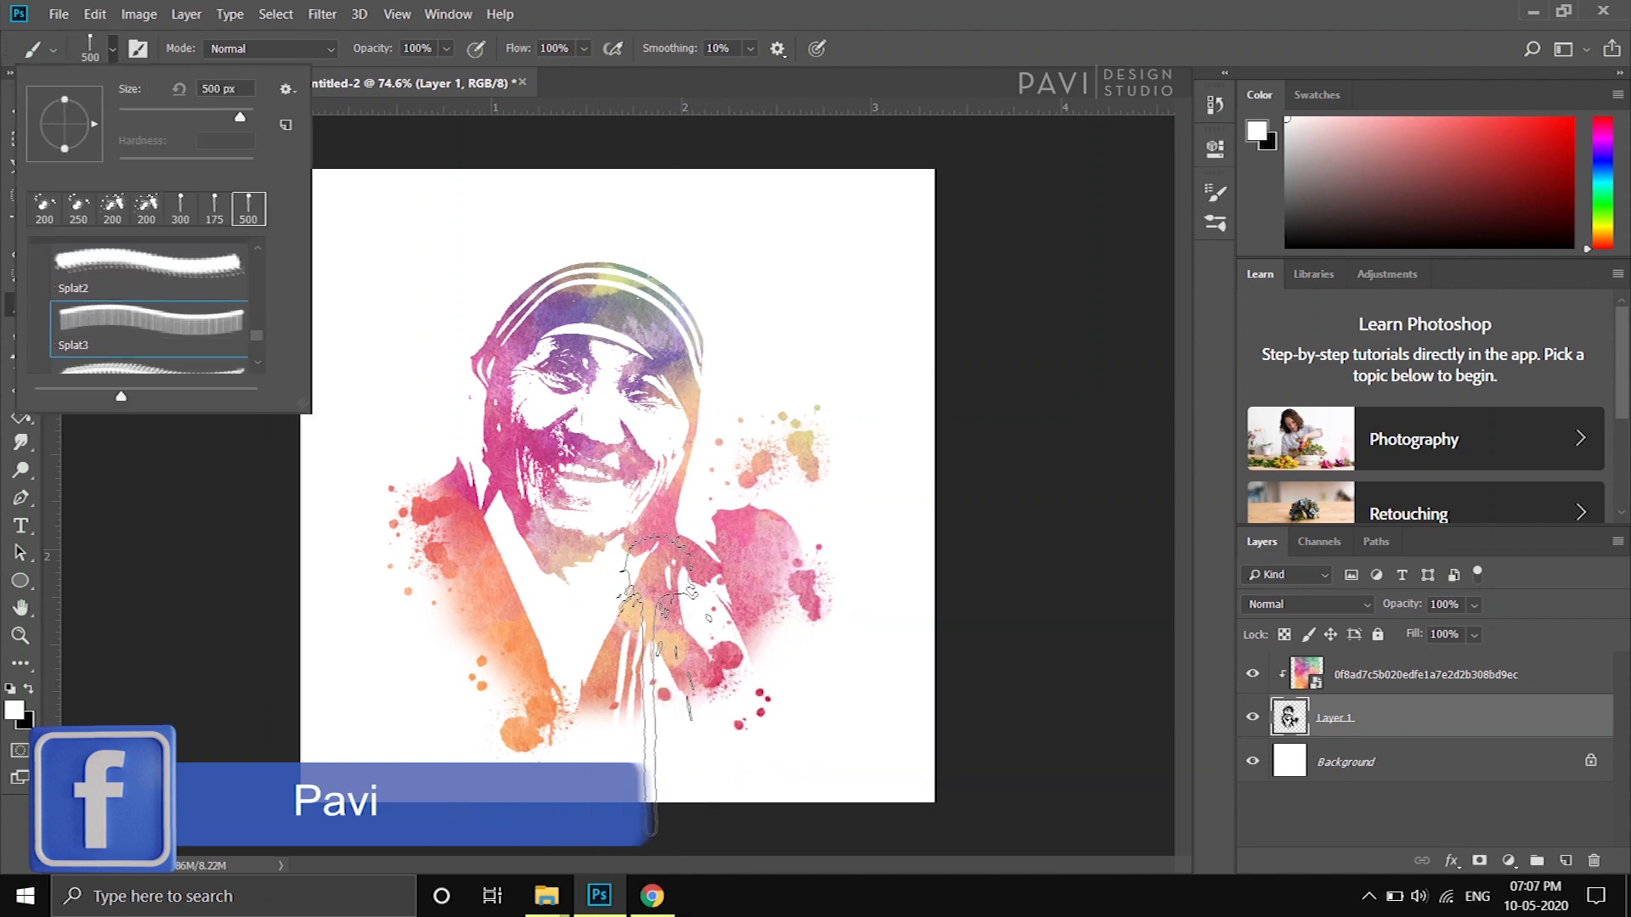
{"action": "key", "text": "Return"}
{"action": "key", "text": "bracketleft"}
{"action": "key", "text": "bracketleft"}
{"action": "key", "text": "bracketleft"}
Switch to another Splat brush, undo a test stamp beside the head, reduce it to 175 px and stamp drips below the chest.
{"action": "left_click", "coordinate": [110, 48]}
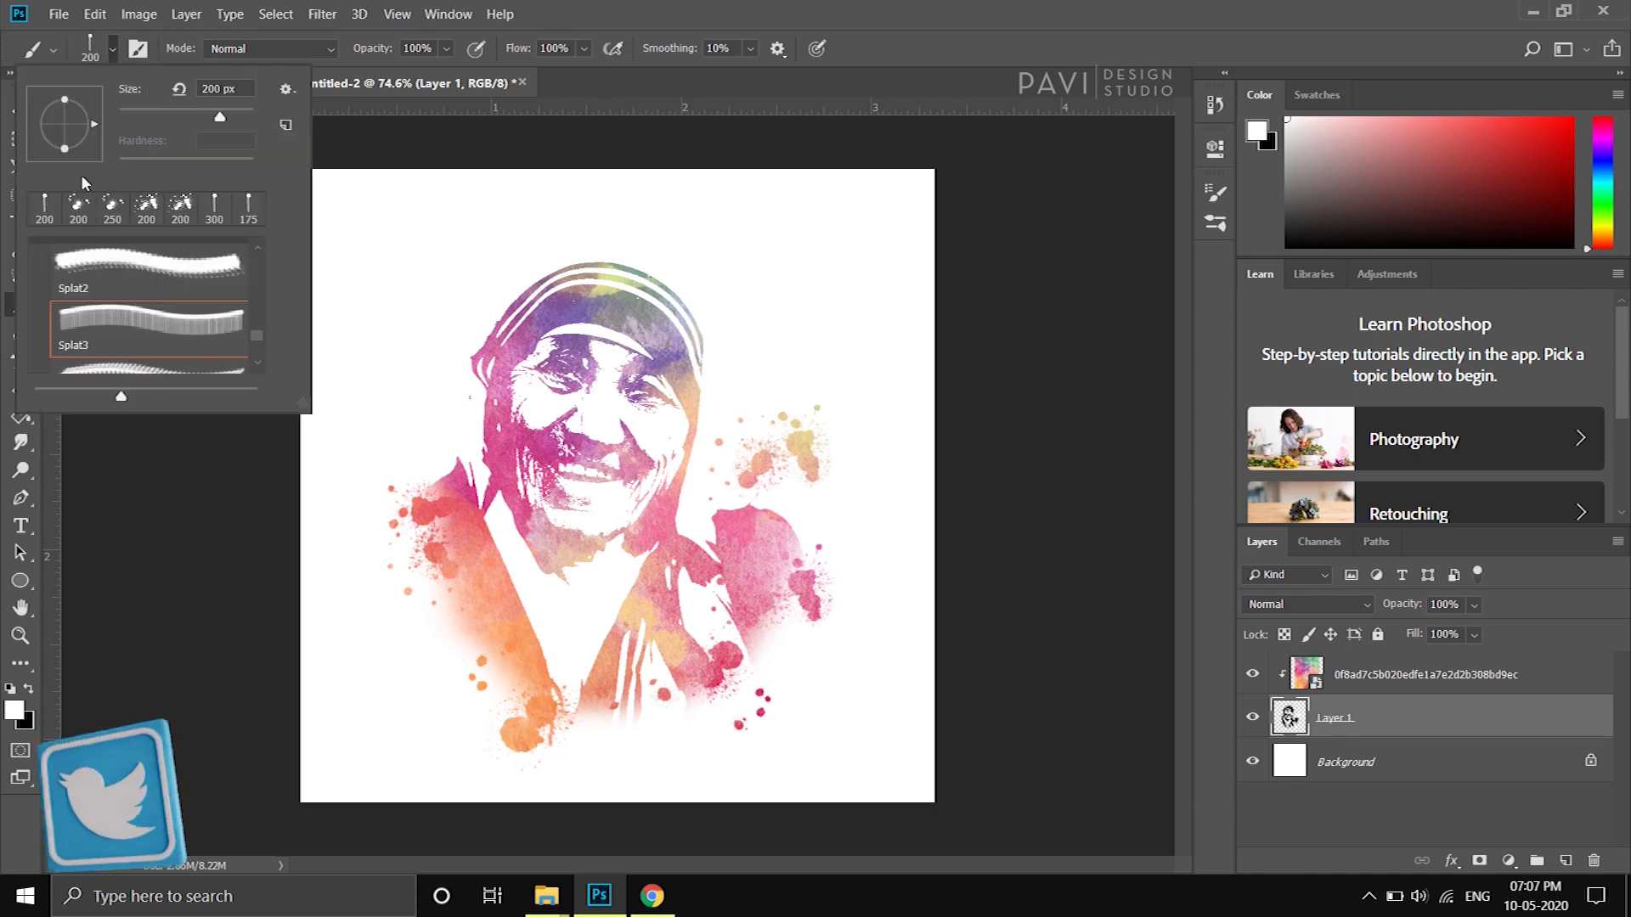
{"action": "scroll", "coordinate": [178, 314], "scroll_direction": "down", "scroll_amount": 1}
{"action": "left_click", "coordinate": [182, 313]}
{"action": "left_click", "coordinate": [758, 365]}
{"action": "key", "text": "ctrl+z"}
{"action": "key", "text": "bracketleft"}
{"action": "key", "text": "bracketleft"}
{"action": "key", "text": "bracketleft"}
{"action": "key", "text": "bracketleft"}
{"action": "key", "text": "bracketleft"}
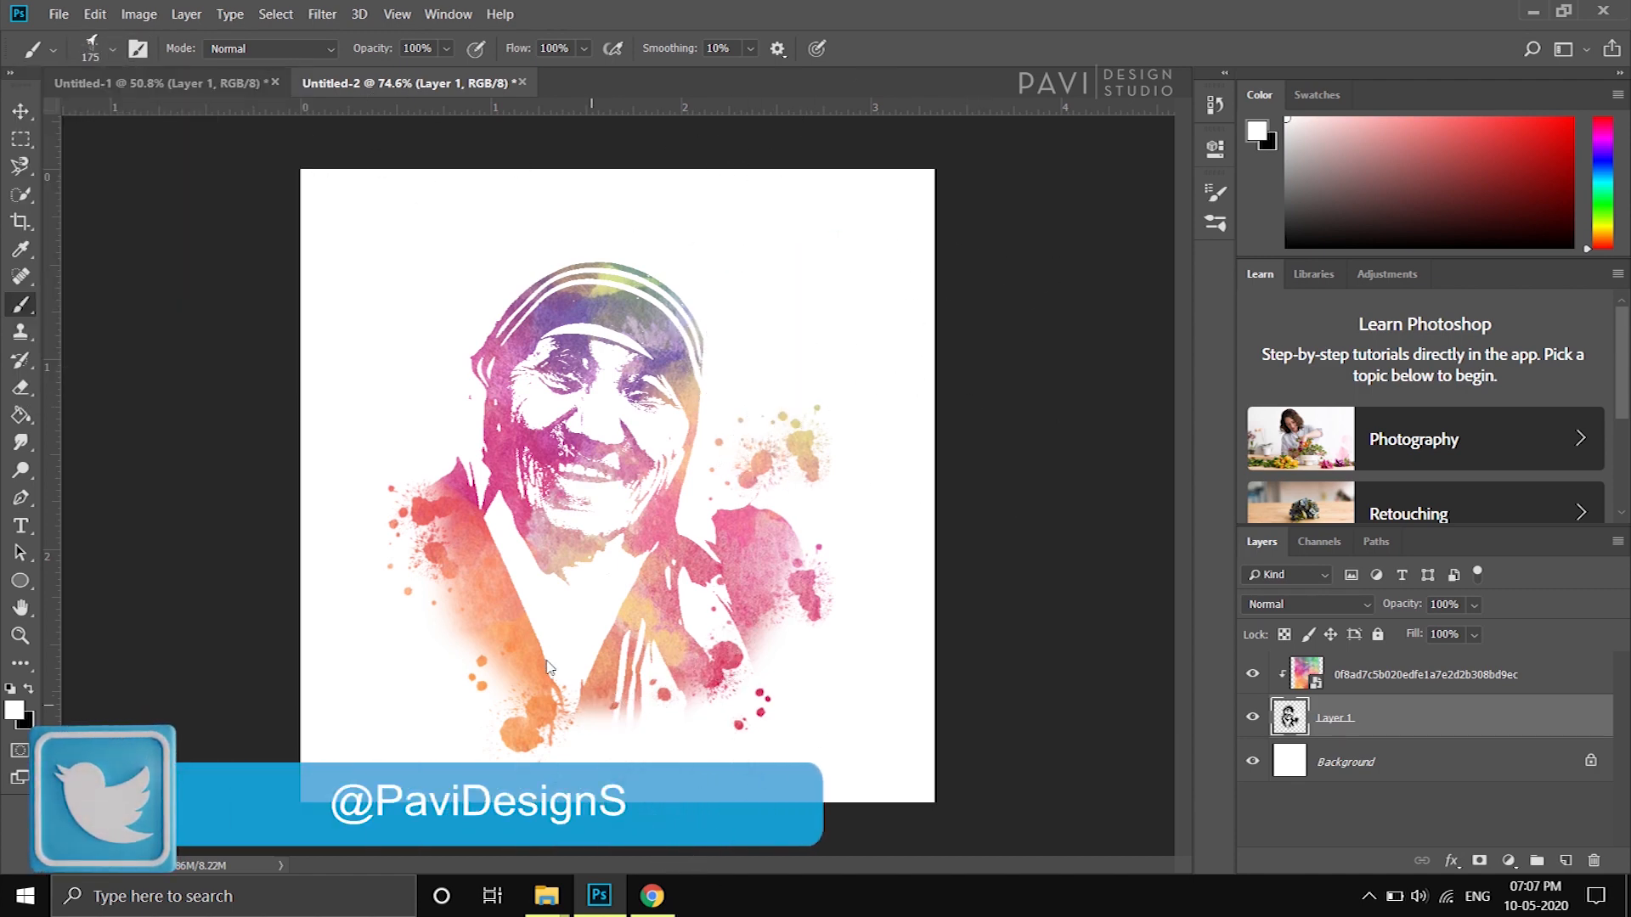
Choose the Splat6 brush and reduce its size well below 500 px.
{"action": "left_click", "coordinate": [112, 48]}
{"action": "scroll", "coordinate": [187, 307], "scroll_direction": "down", "scroll_amount": 1}
{"action": "left_click", "coordinate": [187, 309]}
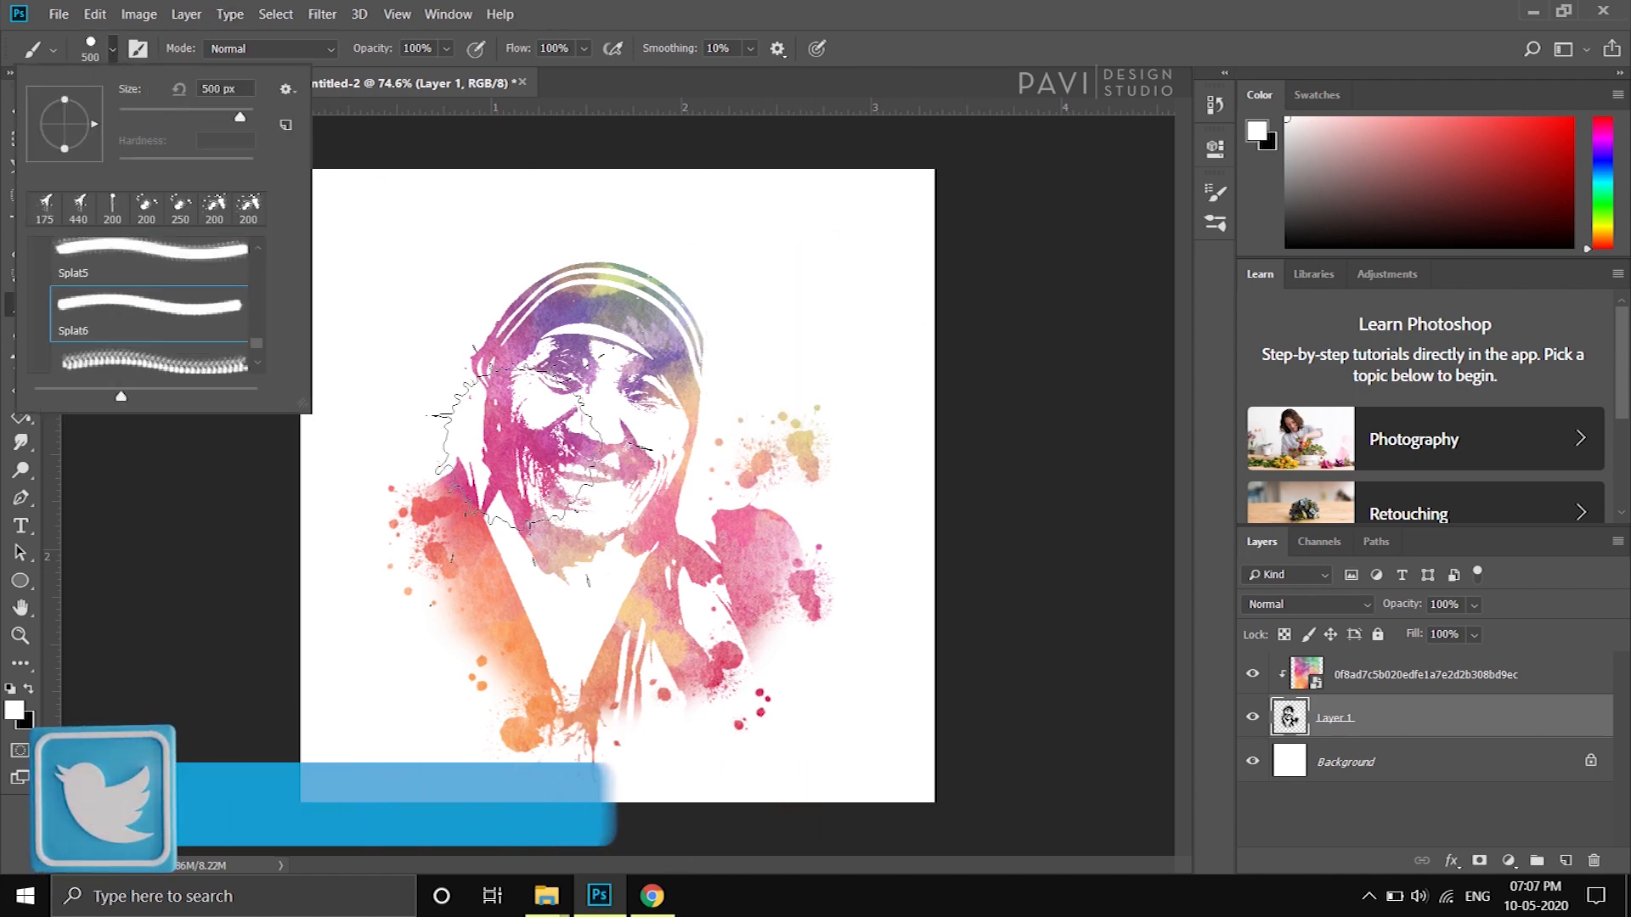
{"action": "left_click", "coordinate": [822, 32]}
{"action": "key", "text": "bracketleft"}
{"action": "key", "text": "bracketleft"}
{"action": "key", "text": "bracketleft"}
{"action": "key", "text": "bracketleft"}
{"action": "key", "text": "bracketleft"}
Switch to another Splat brush, stamp droplets beside the headscarf's yellow edge and try a stamp on its opposite side, undoing that one.
{"action": "left_click", "coordinate": [91, 53]}
{"action": "left_click", "coordinate": [183, 313]}
{"action": "left_click", "coordinate": [740, 476]}
{"action": "right_click", "coordinate": [730, 567]}
{"action": "left_click", "coordinate": [446, 294]}
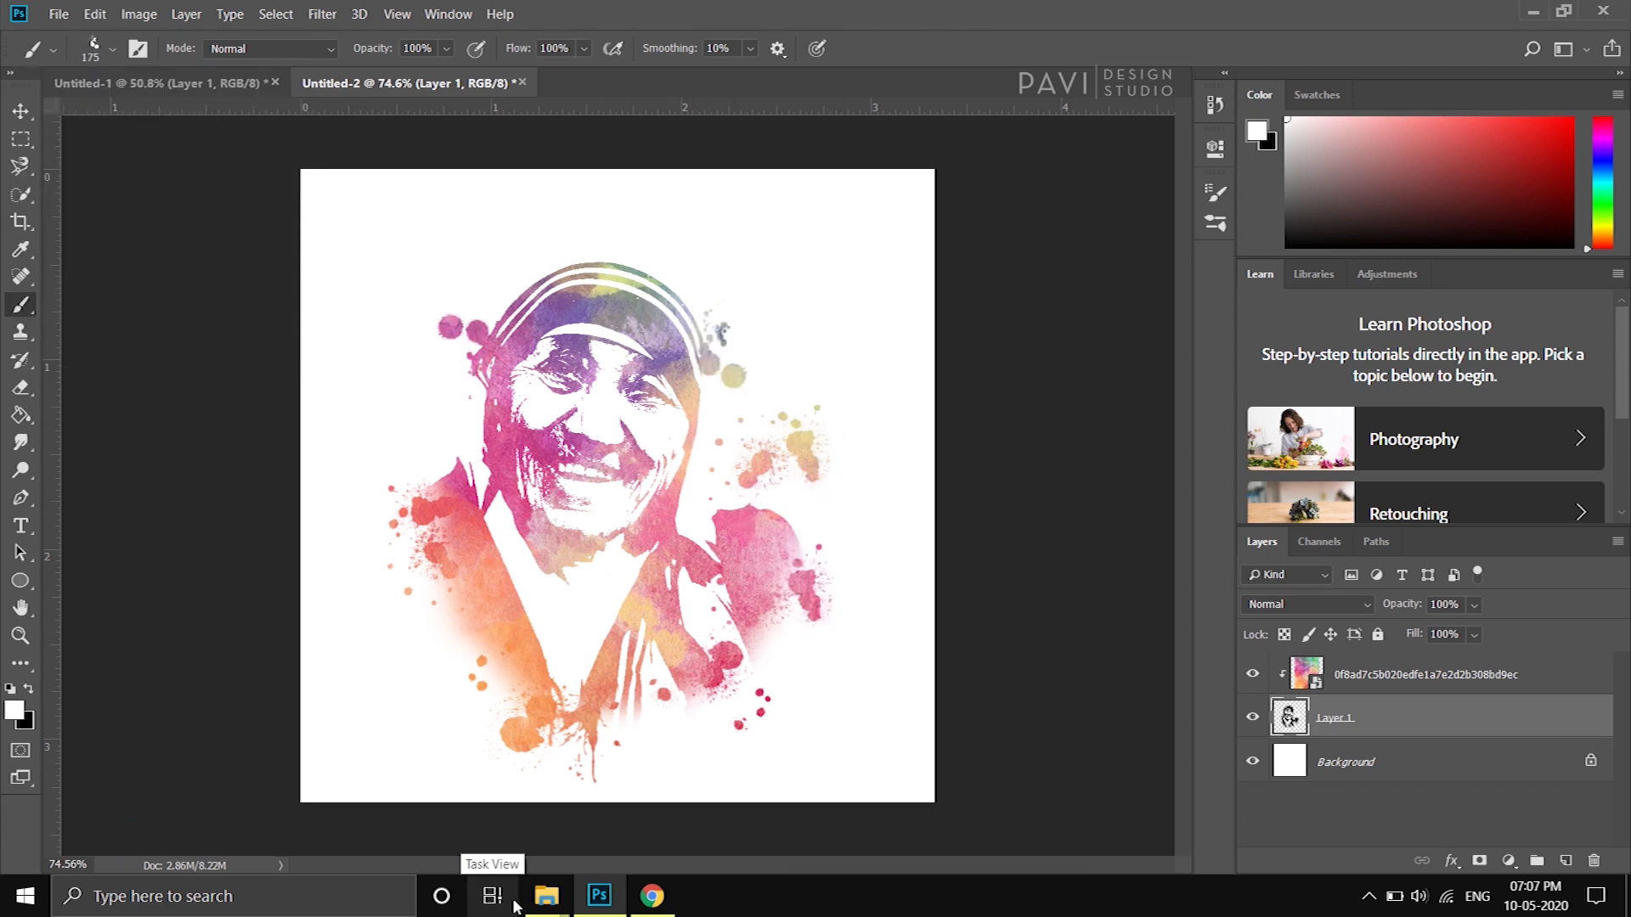
{"action": "key", "text": "ctrl+z"}
Try one Splat brush over the face and undo it, then stamp a different one along the purple side of the face.
{"action": "left_click", "coordinate": [112, 50]}
{"action": "scroll", "coordinate": [153, 340], "scroll_direction": "down", "scroll_amount": 1}
{"action": "left_click", "coordinate": [153, 351]}
{"action": "left_click", "coordinate": [544, 391]}
{"action": "key", "text": "ctrl+z"}
{"action": "left_click", "coordinate": [112, 50]}
{"action": "left_click", "coordinate": [153, 327]}
{"action": "left_click", "coordinate": [476, 387]}
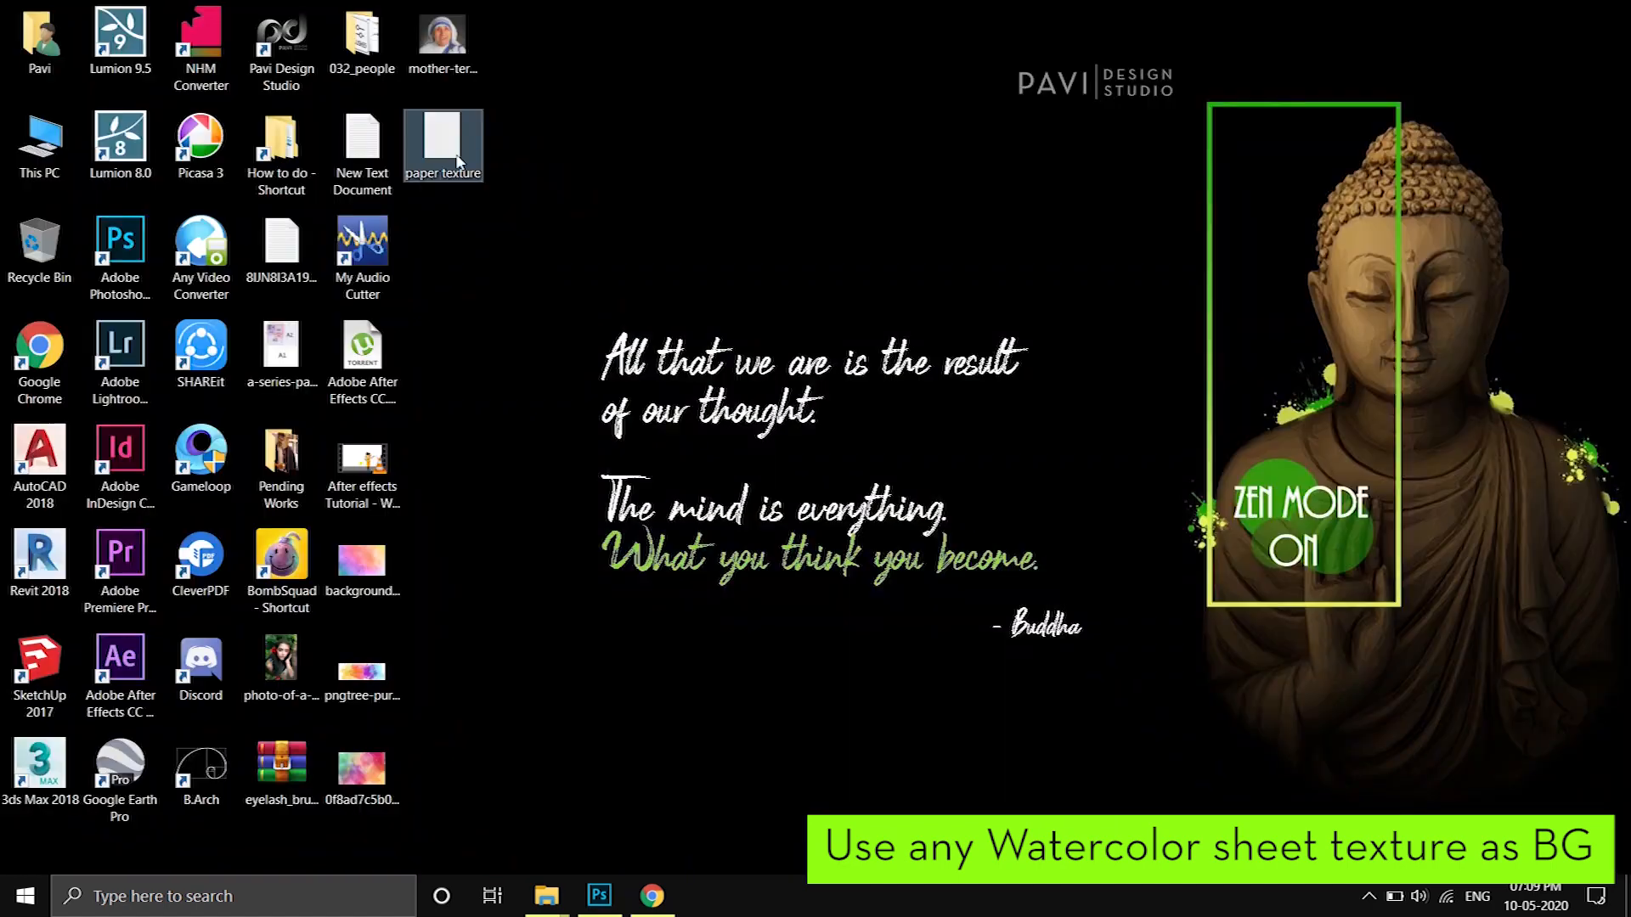
Open the desktop's paper texture image in Photoshop and group the portrait and watercolor layers in Untitled-2.
{"action": "left_click_drag", "start_coordinate": [456, 162], "coordinate": [564, 97]}
{"action": "left_click", "coordinate": [416, 83]}
{"action": "left_click", "coordinate": [1379, 676], "text": "ctrl"}
{"action": "key", "text": "ctrl+g"}
Copy the paper texture image into Untitled-2 and place its layer beneath the portrait group.
{"action": "left_click", "coordinate": [588, 85]}
{"action": "left_click_drag", "start_coordinate": [644, 469], "coordinate": [840, 362]}
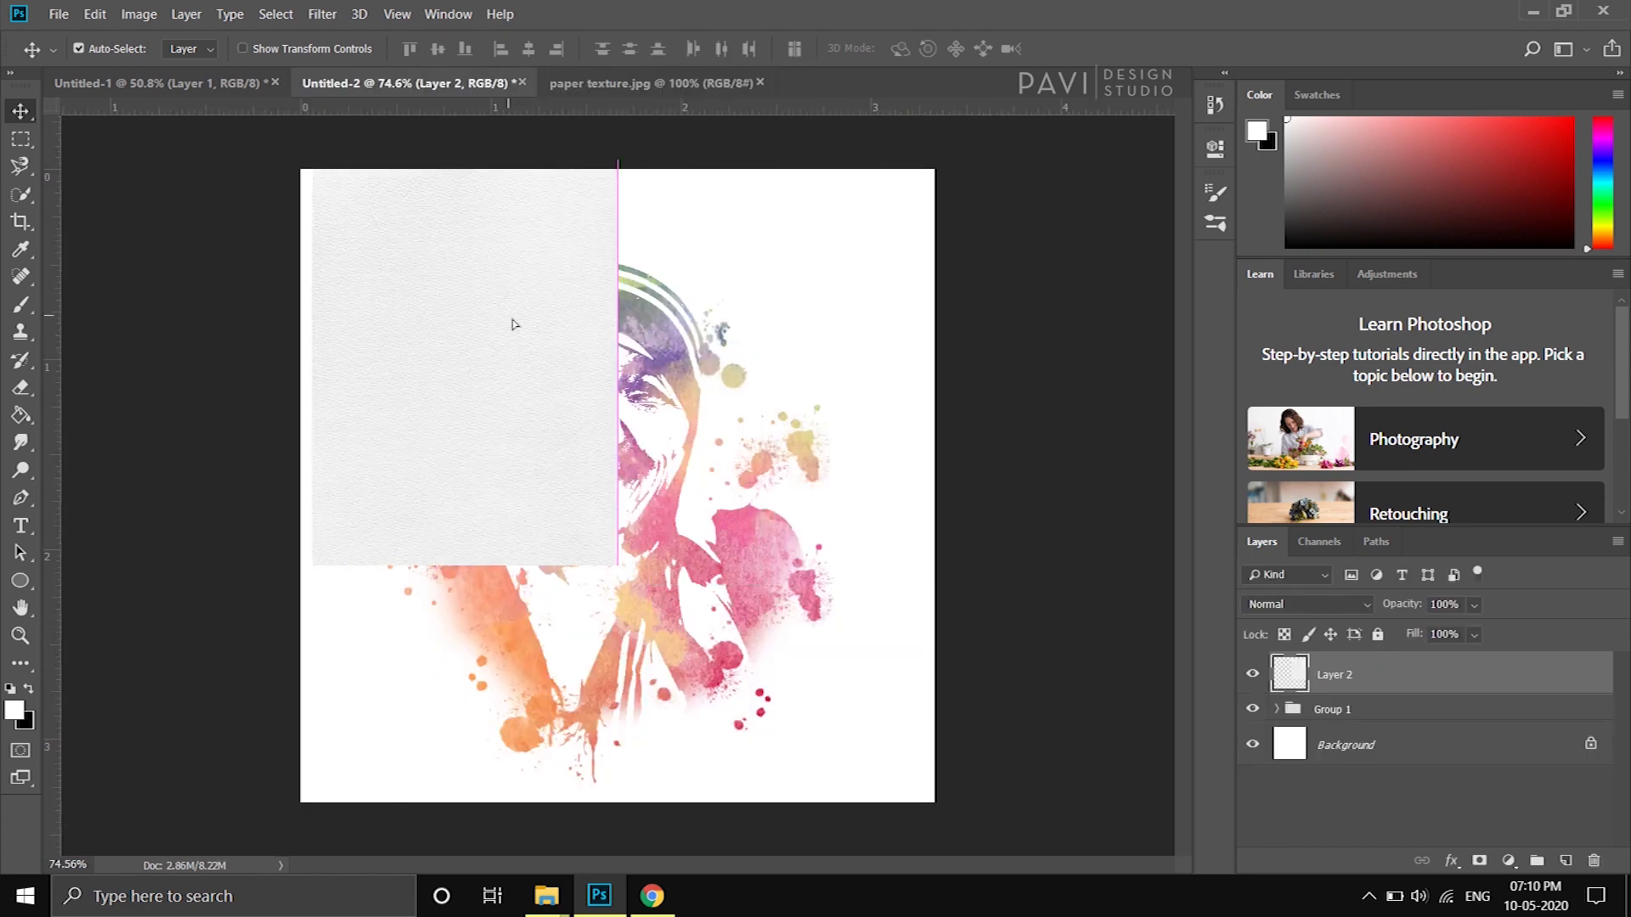
{"action": "left_click_drag", "start_coordinate": [1369, 720], "coordinate": [1368, 729]}
Enlarge the paper texture layer with Free Transform until it covers the whole canvas.
{"action": "key", "text": "ctrl+t"}
{"action": "left_click_drag", "start_coordinate": [618, 565], "coordinate": [950, 849]}
{"action": "left_click_drag", "start_coordinate": [822, 332], "coordinate": [805, 252]}
{"action": "scroll", "coordinate": [765, 303], "scroll_direction": "down", "scroll_amount": 2}
{"action": "mouse_move", "coordinate": [716, 363]}
{"action": "left_mouse_down"}
{"action": "mouse_move", "coordinate": [708, 344]}
{"action": "mouse_move", "coordinate": [725, 351]}
{"action": "left_mouse_up"}
{"action": "mouse_move", "coordinate": [838, 195]}
{"action": "left_mouse_down"}
{"action": "mouse_move", "coordinate": [965, 157]}
{"action": "mouse_move", "coordinate": [853, 172]}
{"action": "left_mouse_up"}
{"action": "key", "text": "Return"}
{"action": "scroll", "coordinate": [732, 489], "scroll_direction": "up", "scroll_amount": 2}
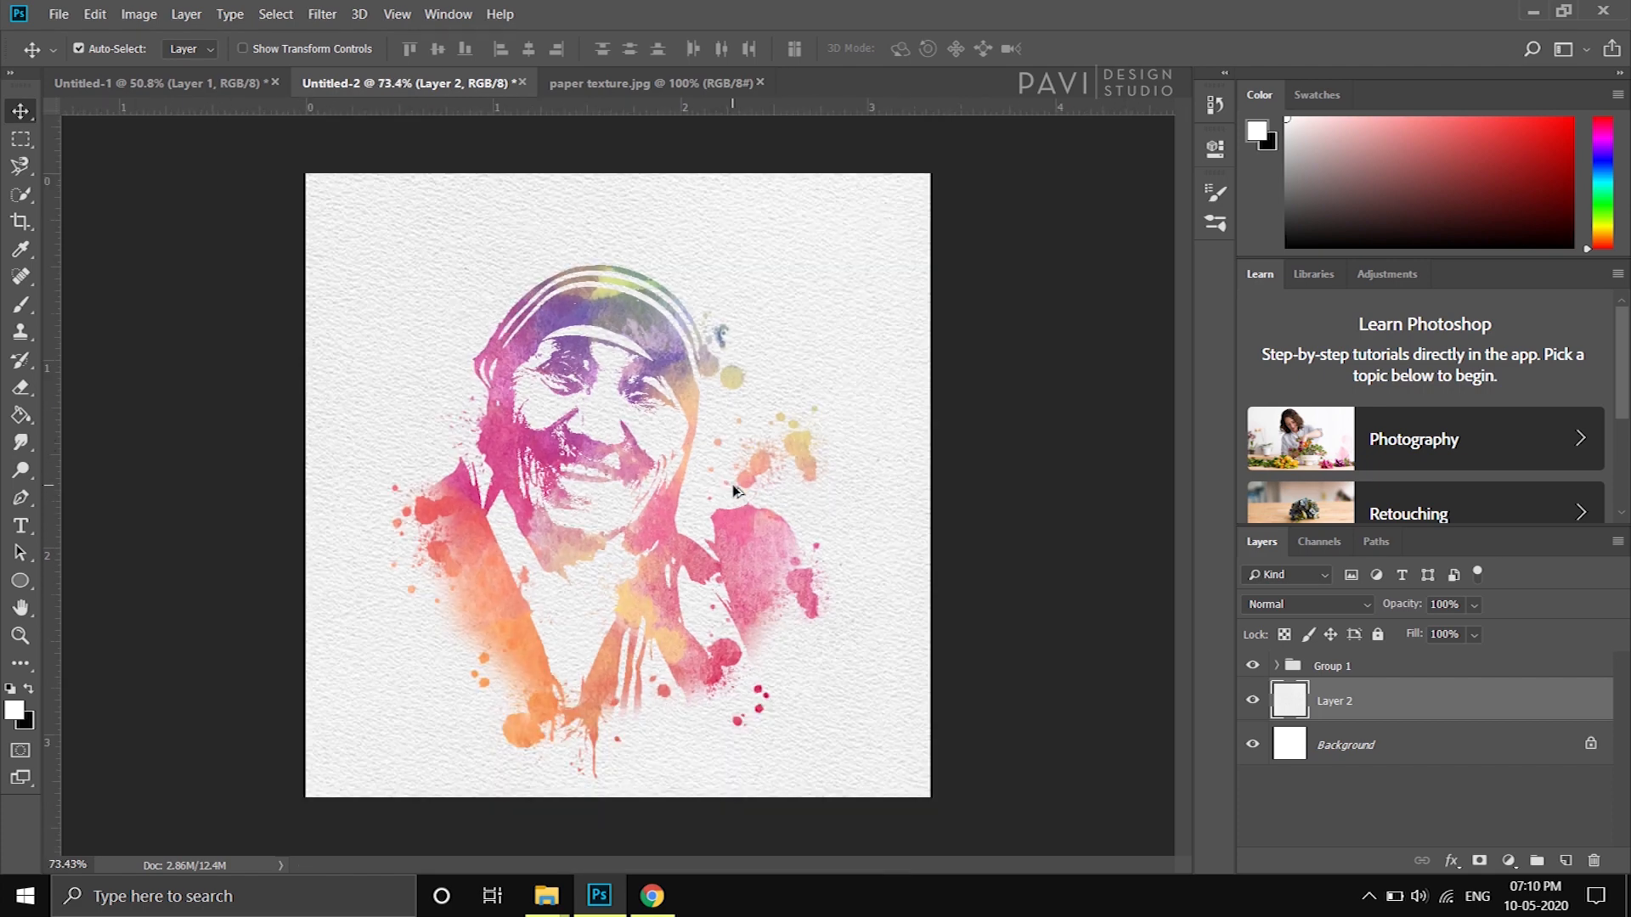
Add a new layer directly above the paper texture and stamp a black splatter in the canvas's upper-left corner.
{"action": "left_click", "coordinate": [1390, 671]}
{"action": "left_click", "coordinate": [1329, 693]}
{"action": "left_click", "coordinate": [1565, 861]}
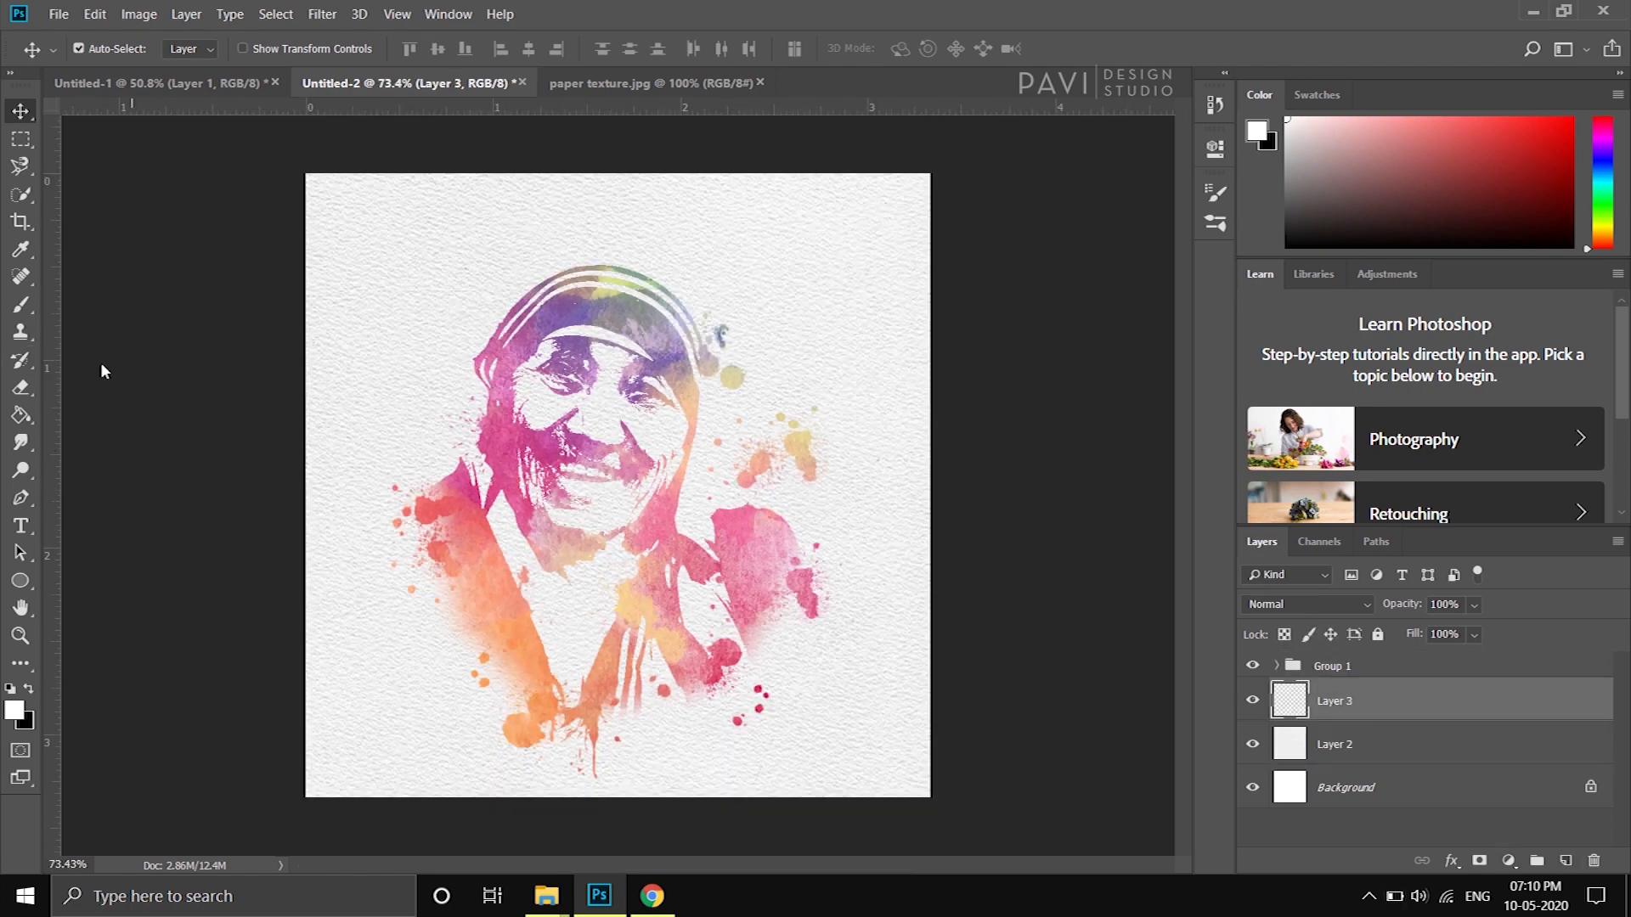
{"action": "left_click", "coordinate": [21, 304]}
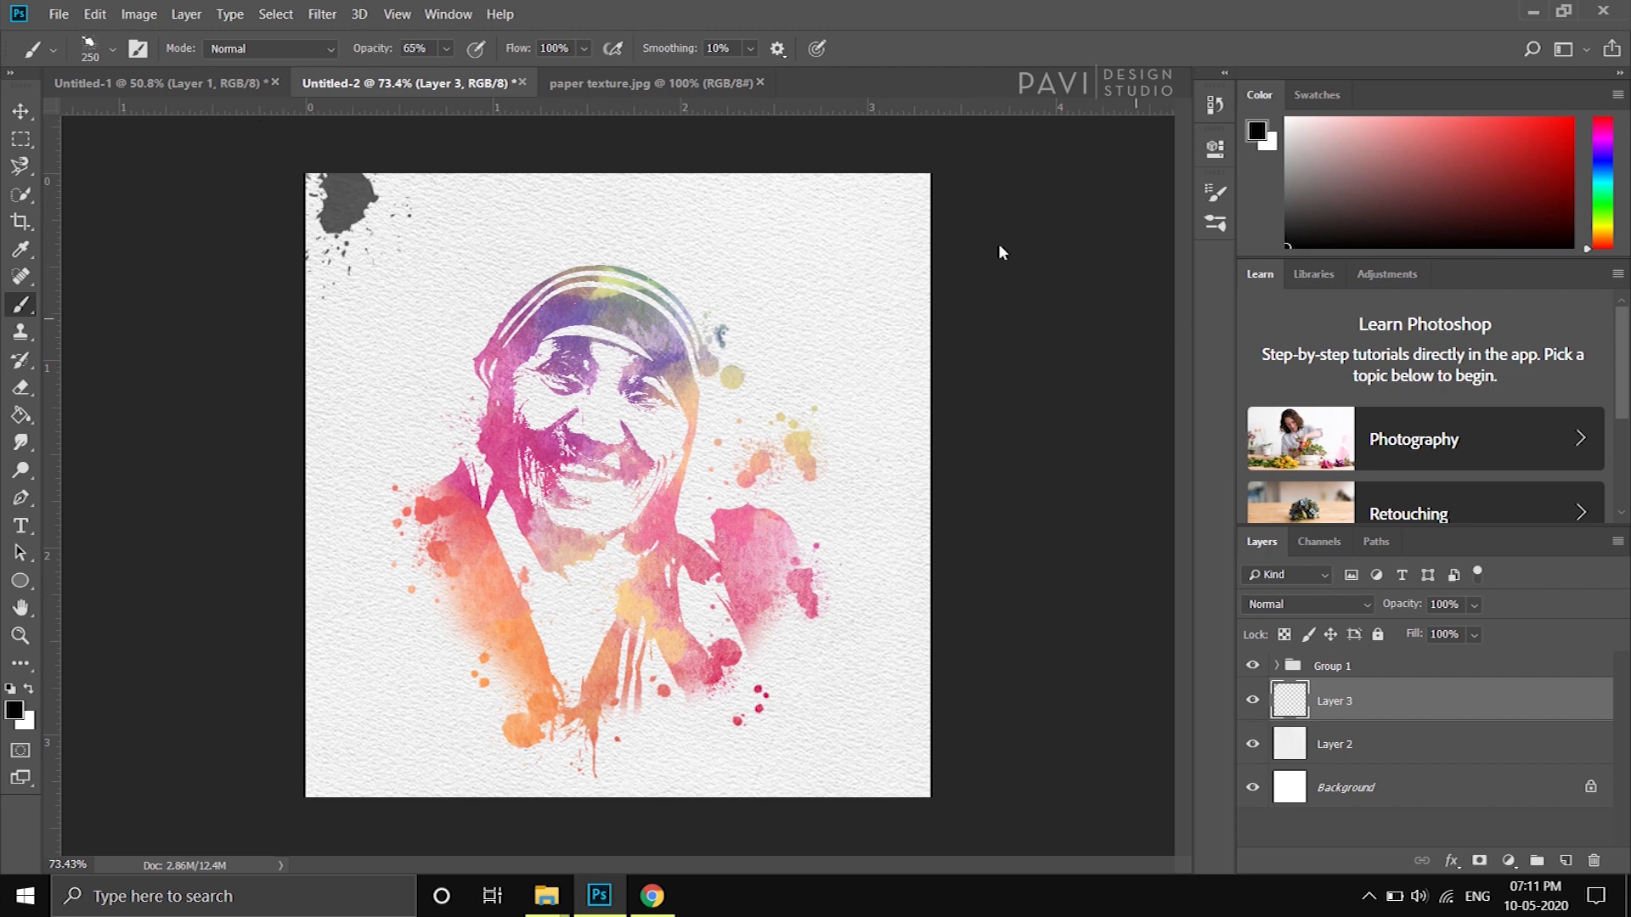
Enlarge the splatter brush to 500 px, lower its opacity to 36% and stamp it around the canvas corners.
{"action": "key", "text": "bracketright"}
{"action": "key", "text": "bracketright"}
{"action": "key", "text": "bracketright"}
{"action": "left_click", "coordinate": [231, 159]}
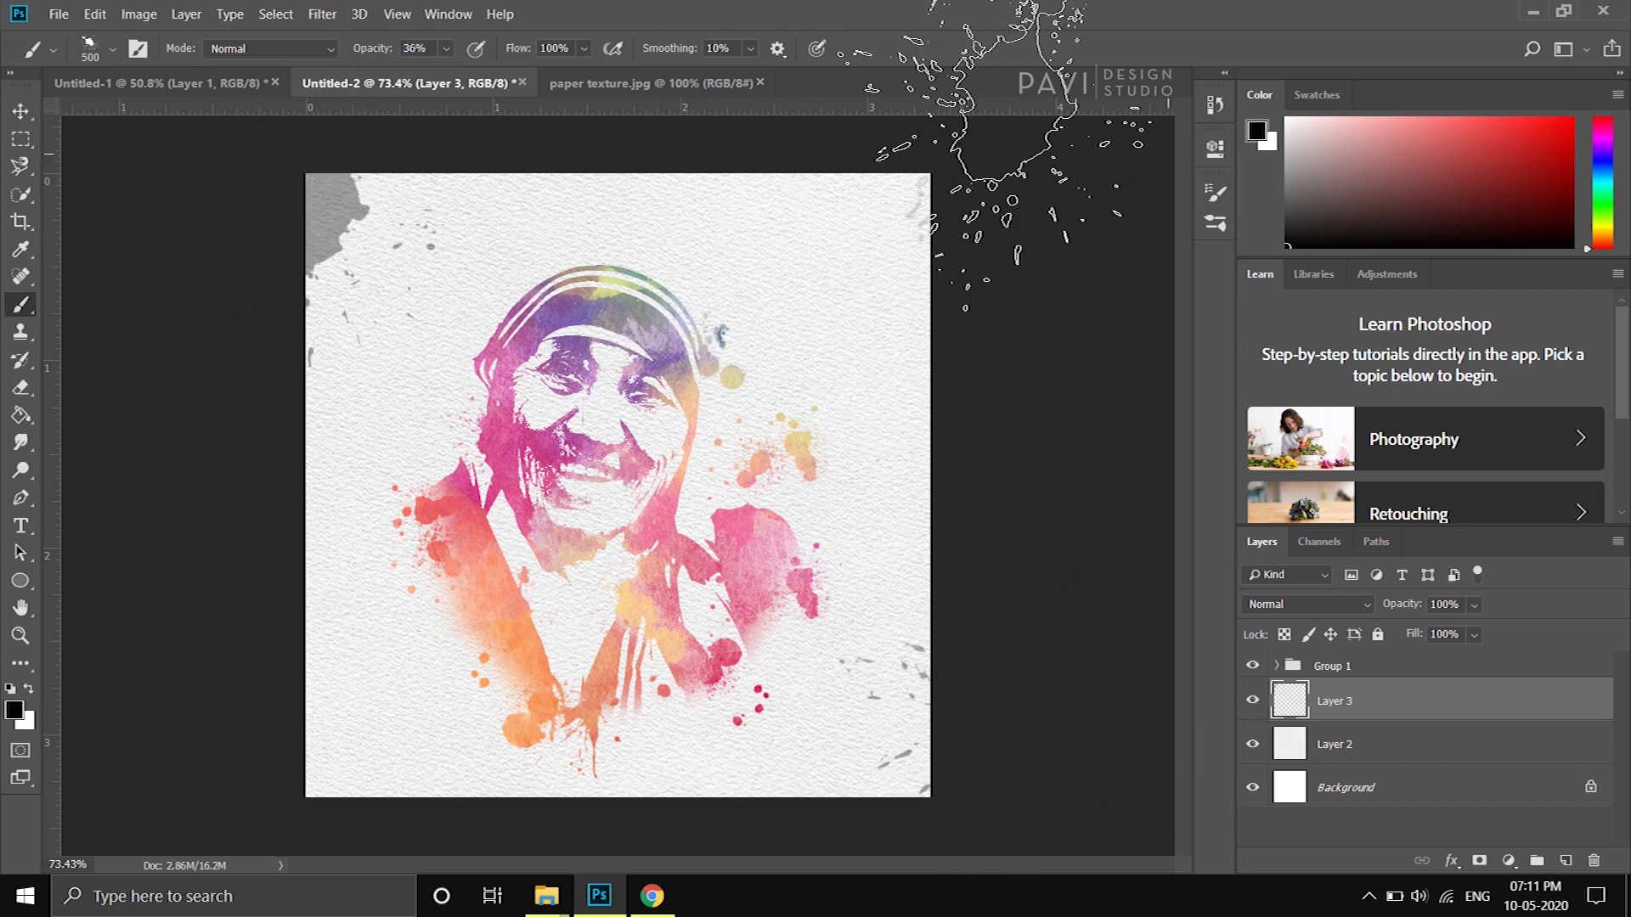
Undo the last corner splatters and restamp them further off the canvas's upper-left and lower-right corners.
{"action": "key", "text": "ctrl+alt+z"}
{"action": "key", "text": "ctrl+alt+z"}
{"action": "left_click", "coordinate": [260, 207]}
{"action": "left_click", "coordinate": [974, 745]}
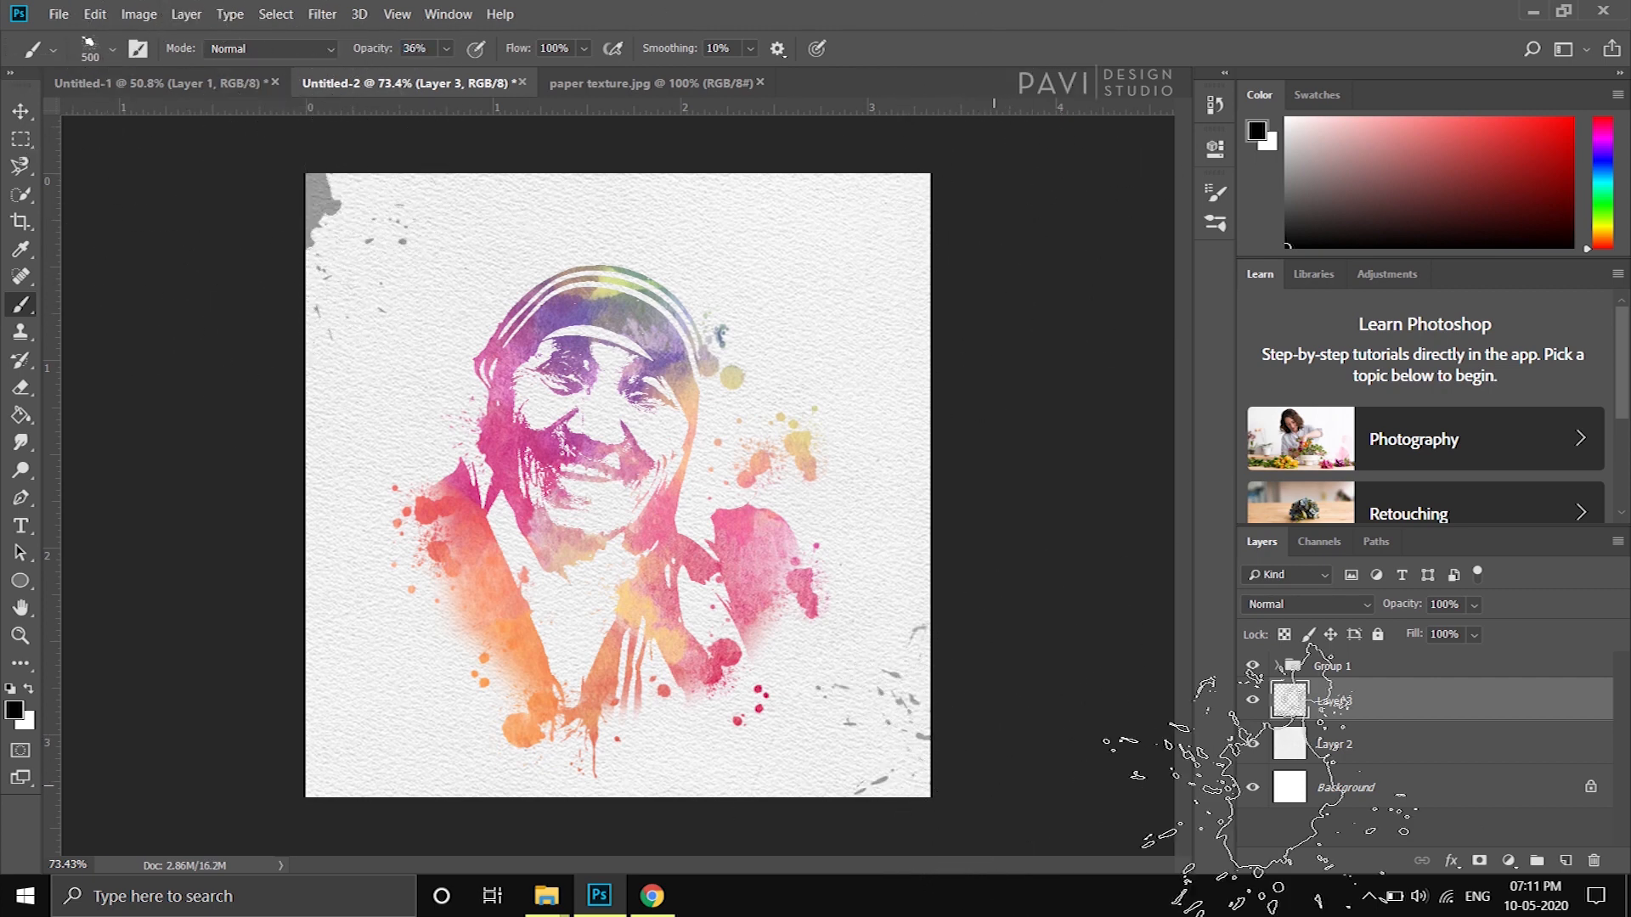
Undo the corner splatters, lower the brush opacity to 9% and stamp a fainter splatter in the upper-left corner.
{"action": "left_click", "coordinate": [112, 48]}
{"action": "left_click", "coordinate": [500, 14]}
{"action": "key", "text": "ctrl+alt+z"}
{"action": "left_click_drag", "start_coordinate": [336, 61], "coordinate": [344, 59]}
{"action": "left_click", "coordinate": [274, 167]}
Choose a different Splat brush and stamp a faint splatter at the canvas's right edge.
{"action": "left_click", "coordinate": [112, 48]}
{"action": "left_click", "coordinate": [124, 276]}
{"action": "left_click", "coordinate": [930, 293]}
Choose the Splat1 brush and stamp a faint splatter near the canvas's upper edge, just right of centre.
{"action": "left_click", "coordinate": [112, 50]}
{"action": "left_click", "coordinate": [136, 338]}
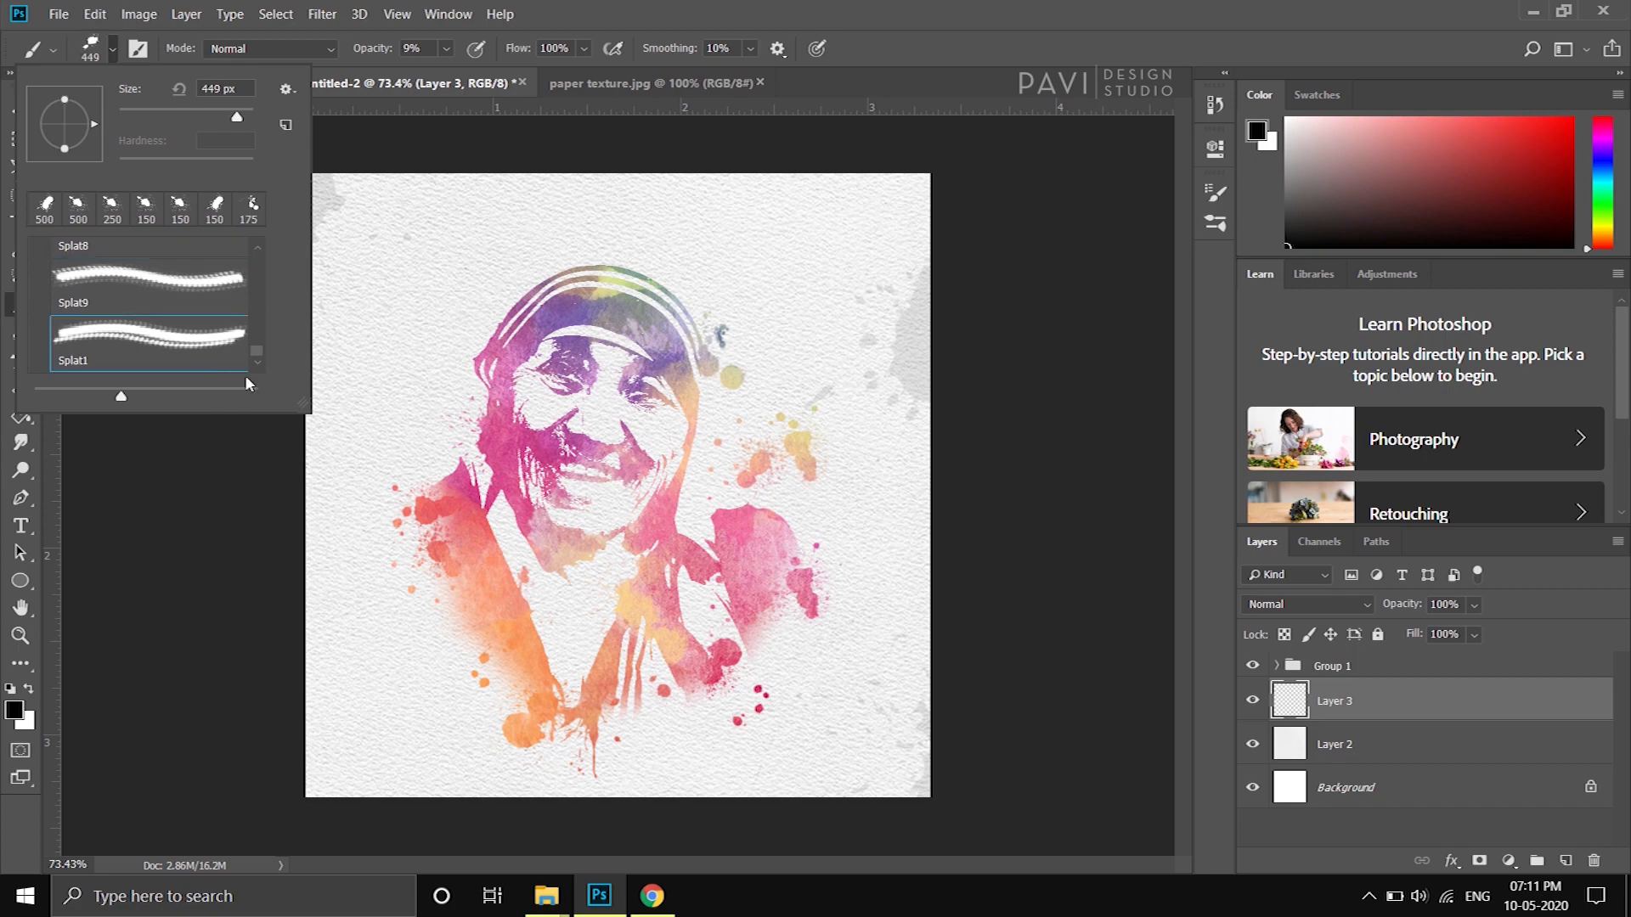
{"action": "left_click", "coordinate": [729, 209]}
Enlarge the splatter brush to 800 px and stamp faint splatters around the canvas's lower-left corner and left edge.
{"action": "key", "text": "bracketright"}
{"action": "key", "text": "bracketright"}
{"action": "key", "text": "bracketright"}
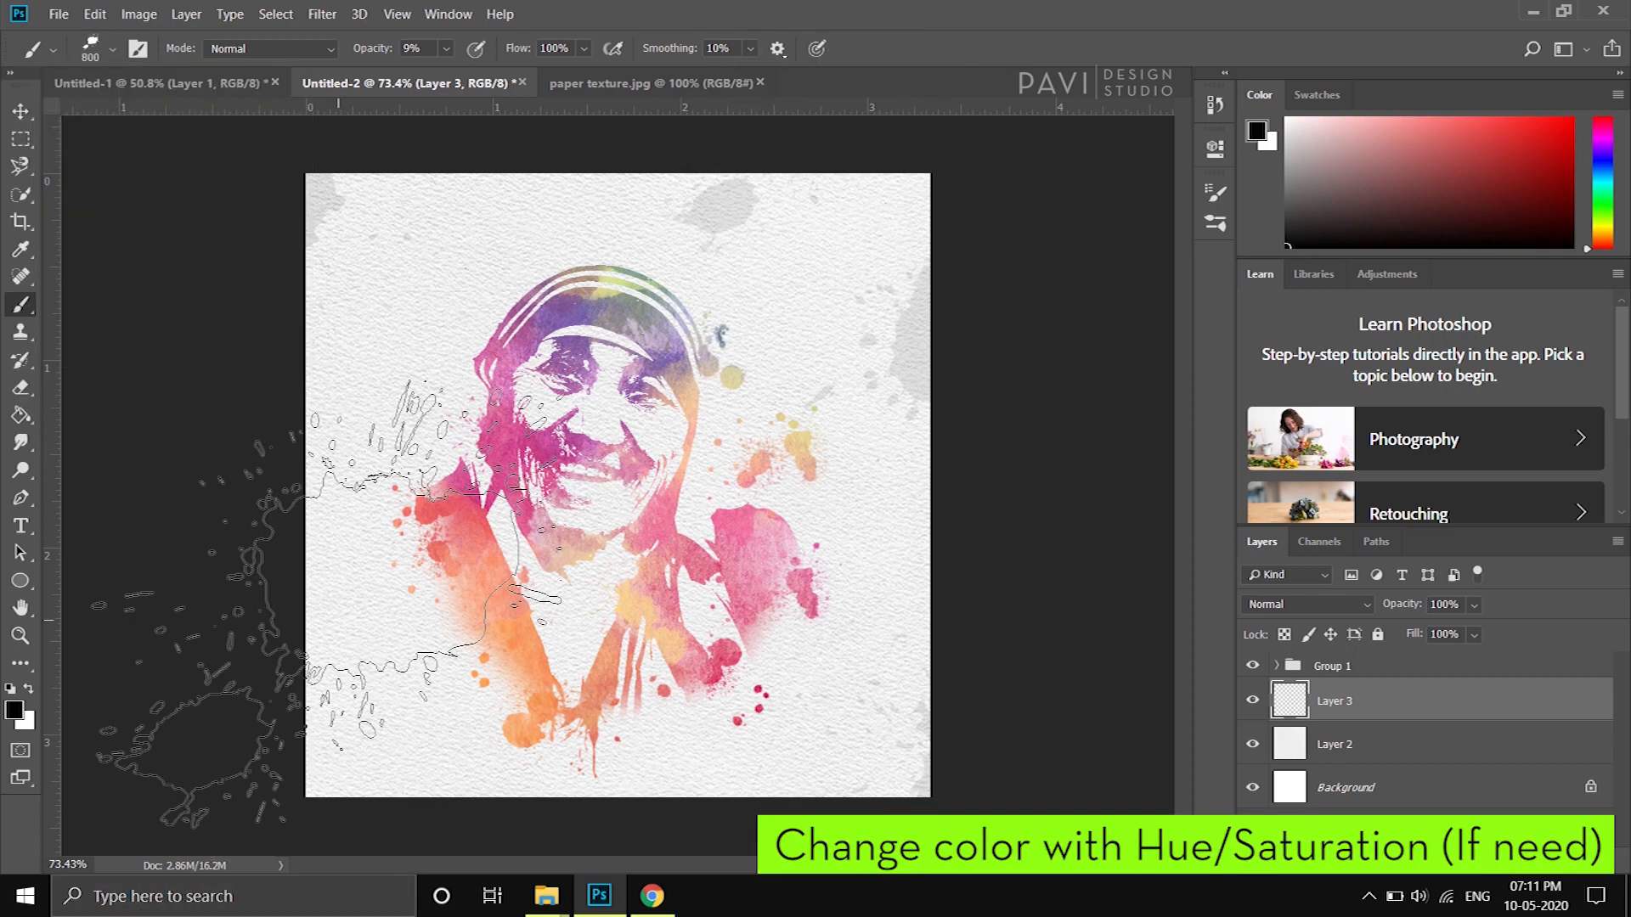
{"action": "scroll", "coordinate": [327, 663], "scroll_direction": "down", "scroll_amount": 5}
{"action": "left_click", "coordinate": [366, 758]}
{"action": "scroll", "coordinate": [348, 731], "scroll_direction": "up", "scroll_amount": 4}
{"action": "left_click", "coordinate": [163, 583]}
{"action": "key", "text": "v"}
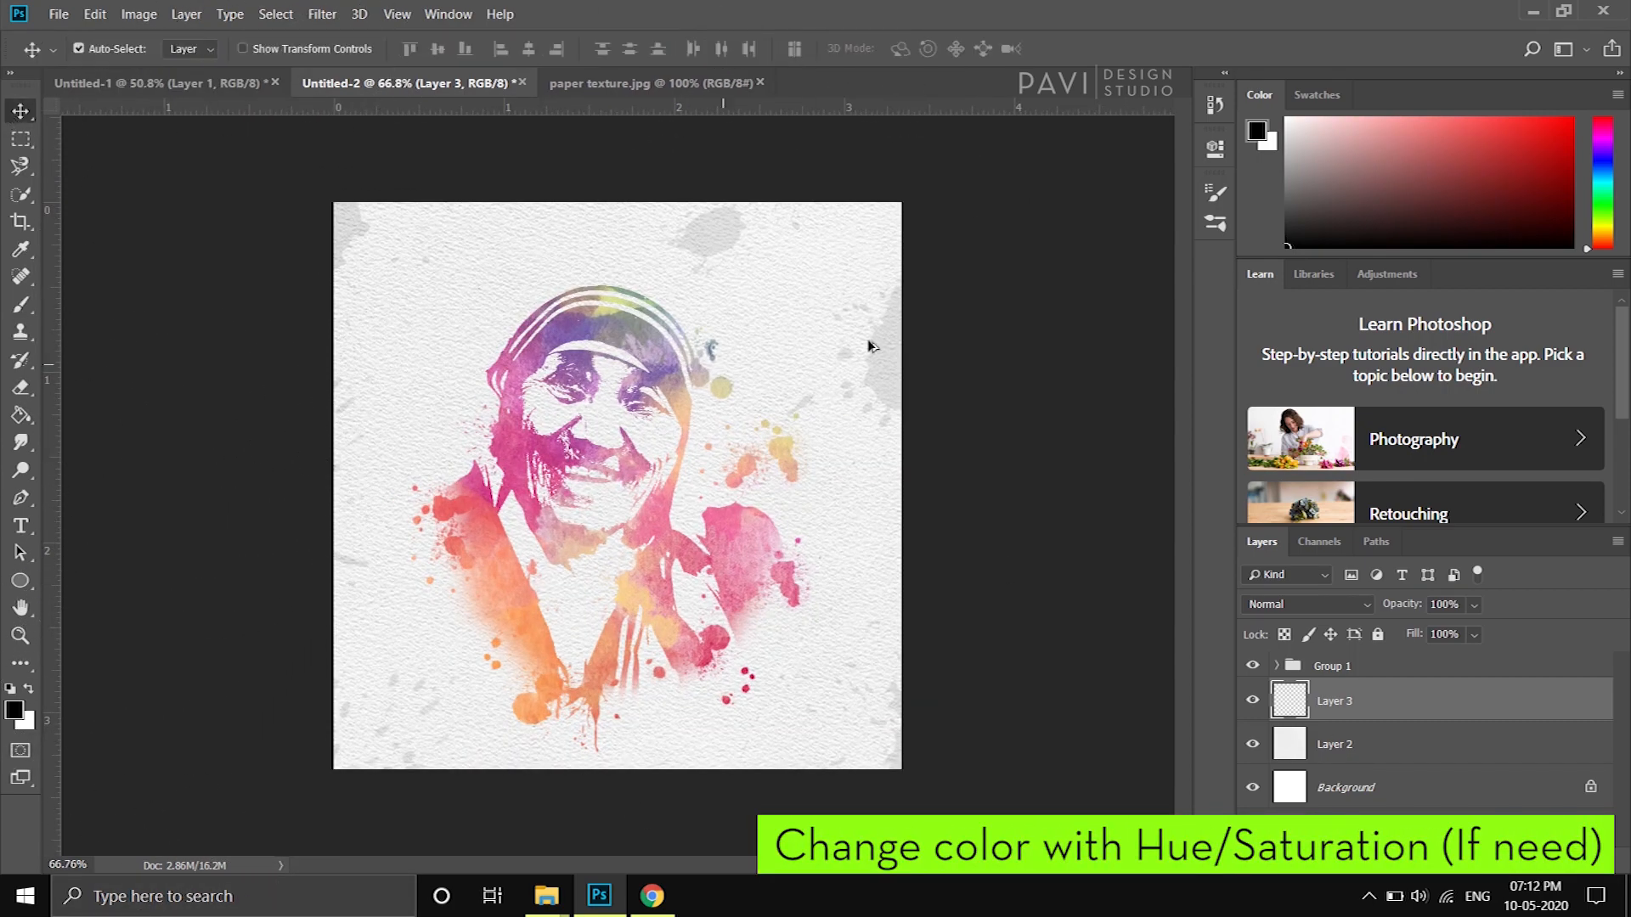
{"action": "scroll", "coordinate": [614, 492], "scroll_direction": "up", "scroll_amount": 1}
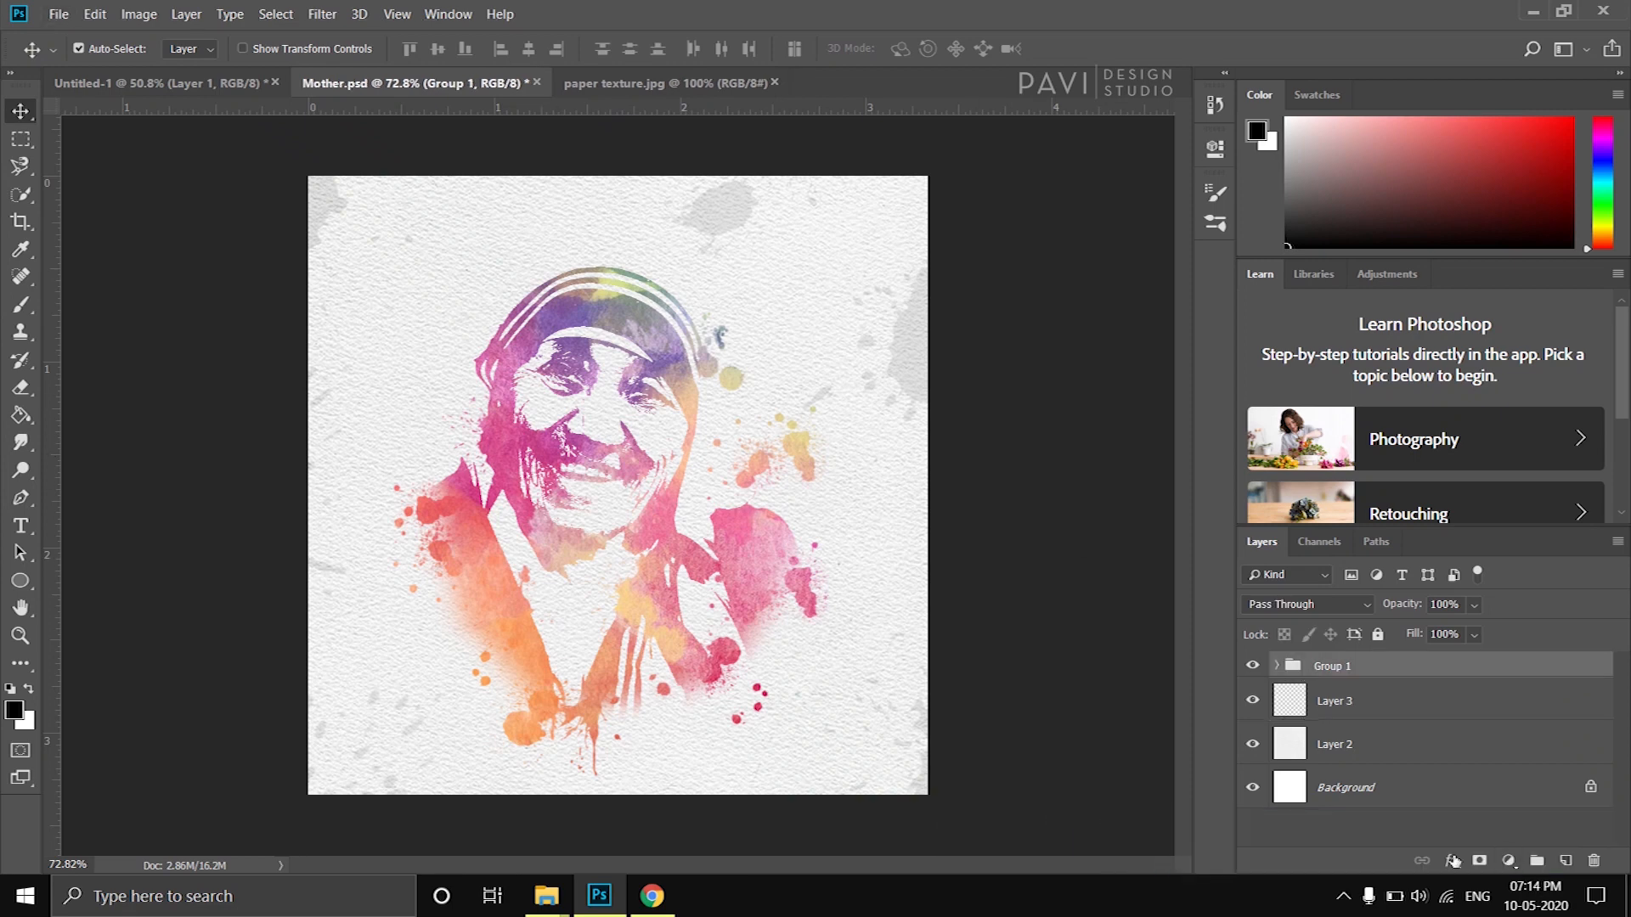
Add a Hue/Saturation adjustment layer above Group 1 and adjust the artwork's colors with it.
{"action": "left_click", "coordinate": [1454, 861]}
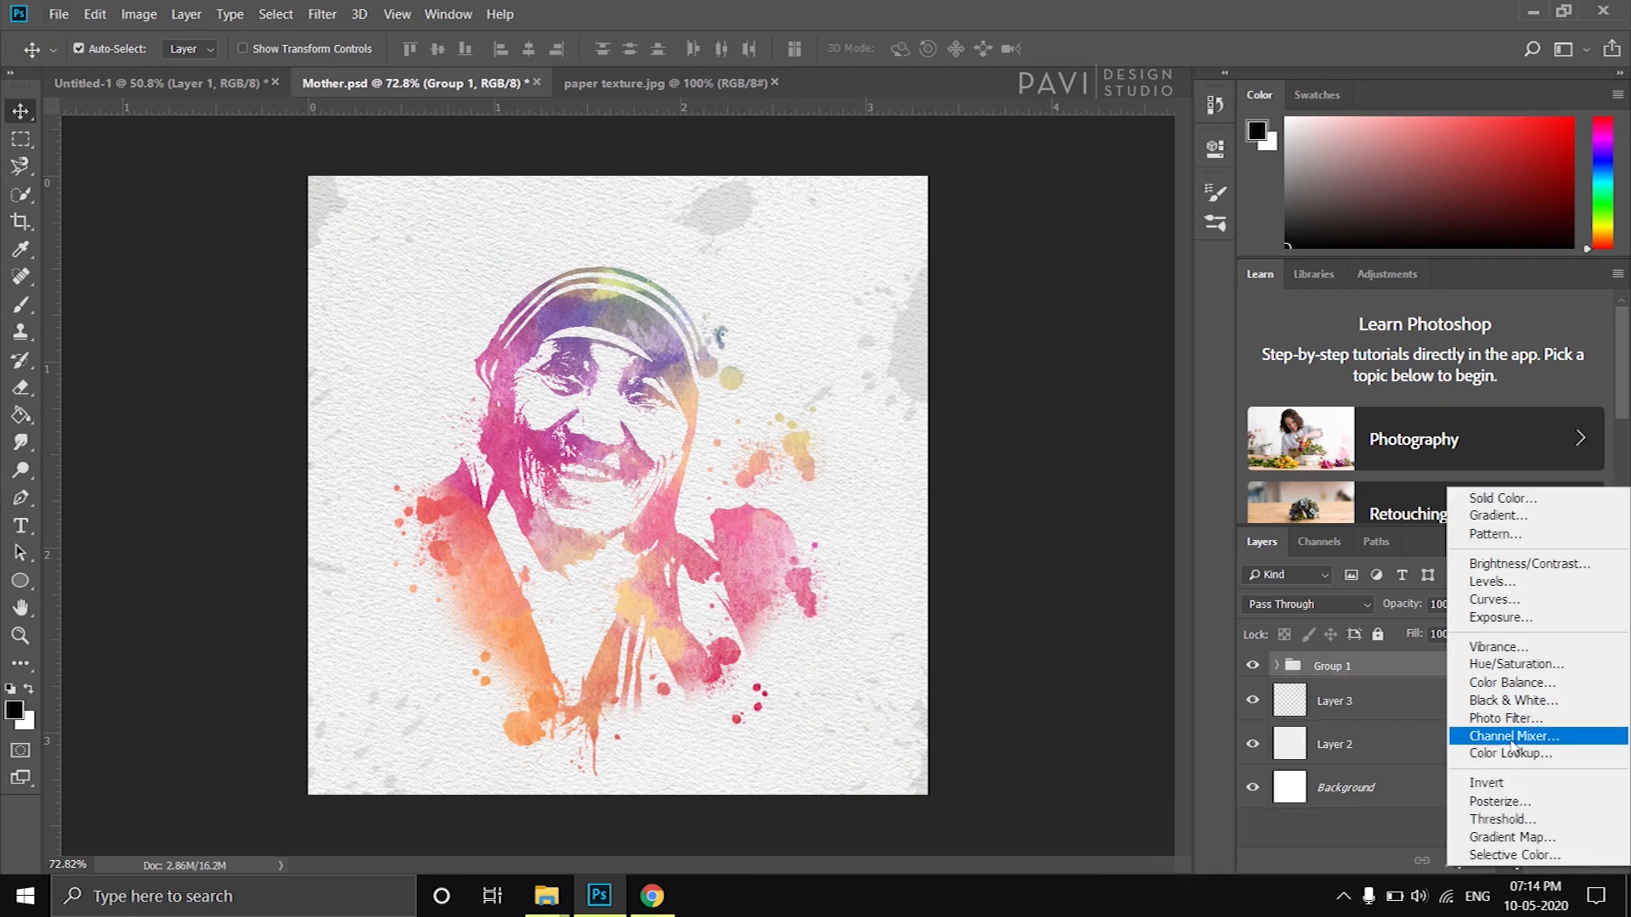
{"action": "left_click", "coordinate": [1516, 664]}
{"action": "left_click_drag", "start_coordinate": [1033, 287], "coordinate": [1050, 333]}
{"action": "left_click", "coordinate": [1155, 139]}
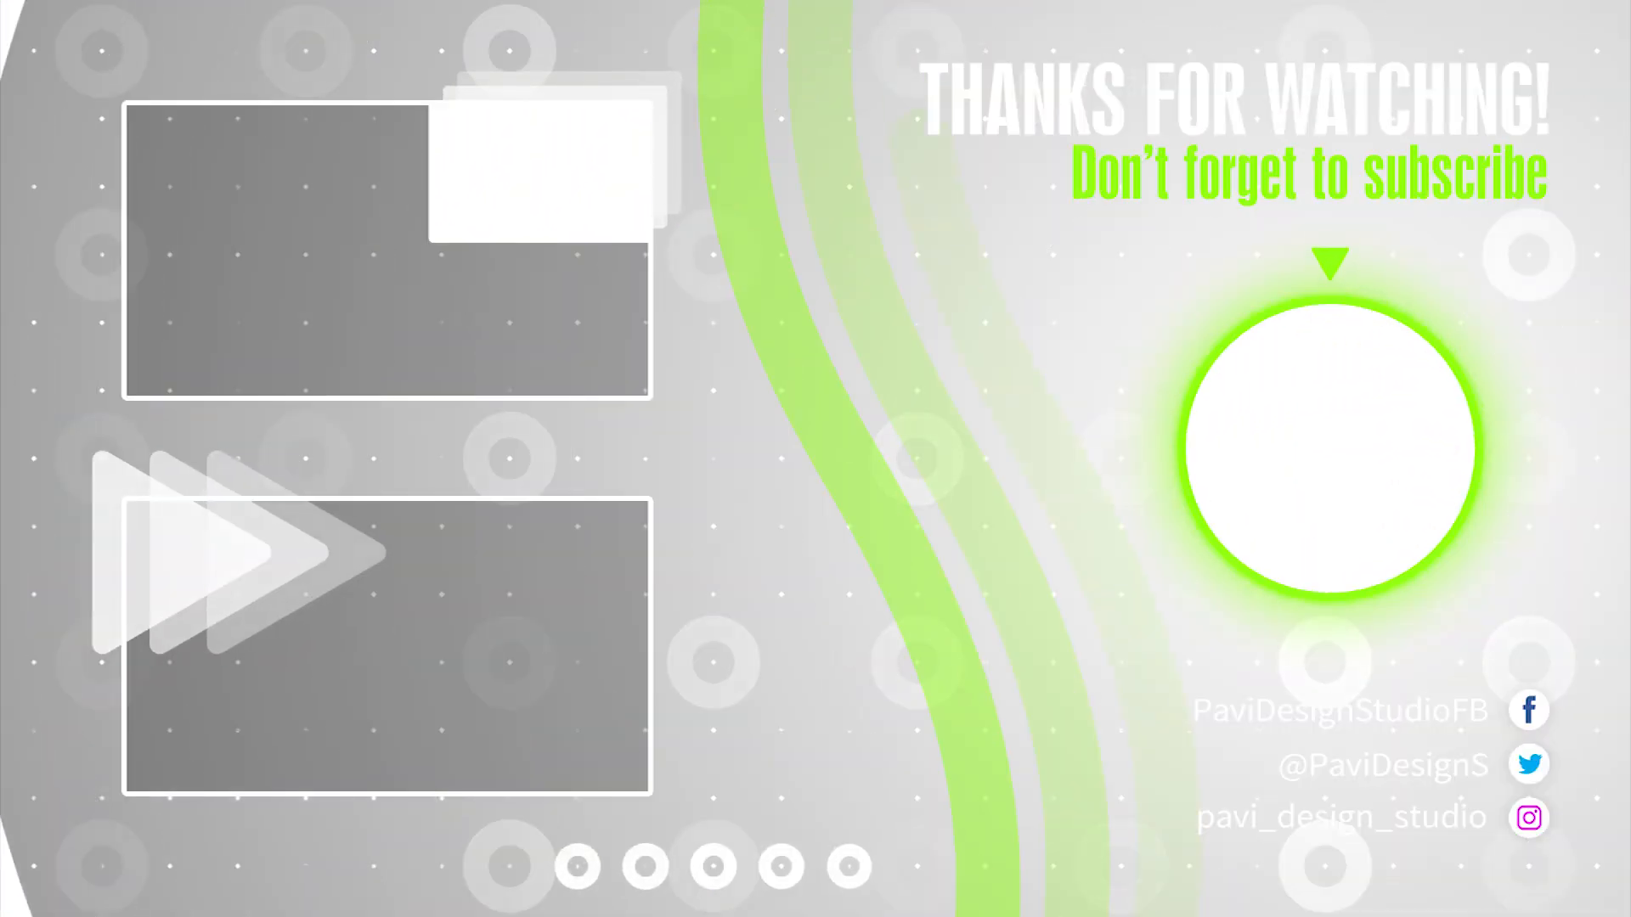